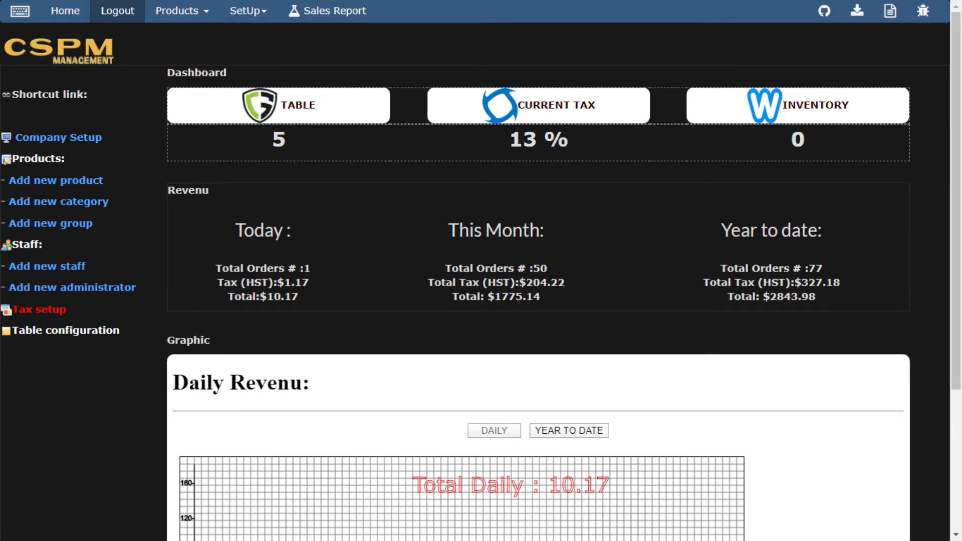
# Examine the dashboard's table, tax and inventory figures, the revenue totals and the daily revenue chart.
pyautogui.scroll(-3, 558, 233)
pyautogui.scroll(3, 562, 229)
pyautogui.scroll(-3, 726, 257)
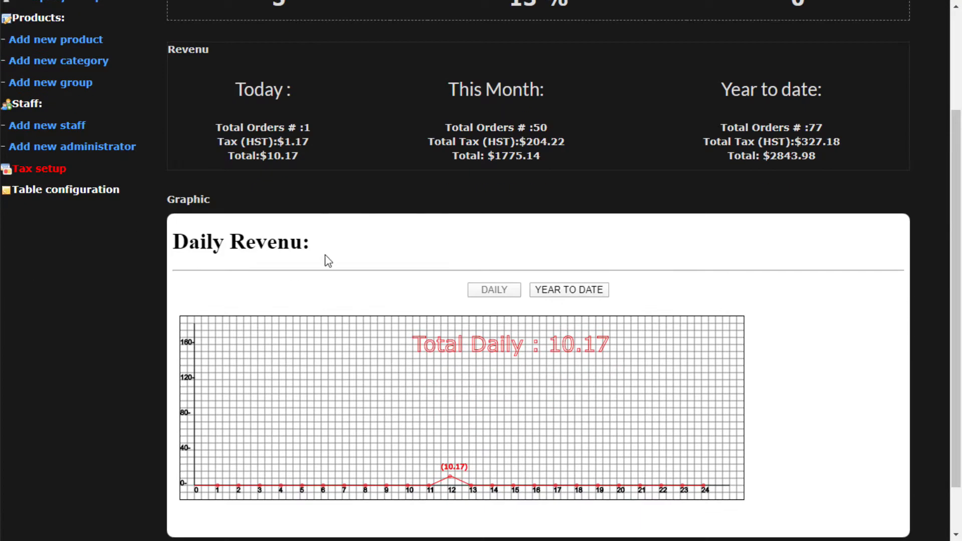
pyautogui.scroll(-2, 326, 258)
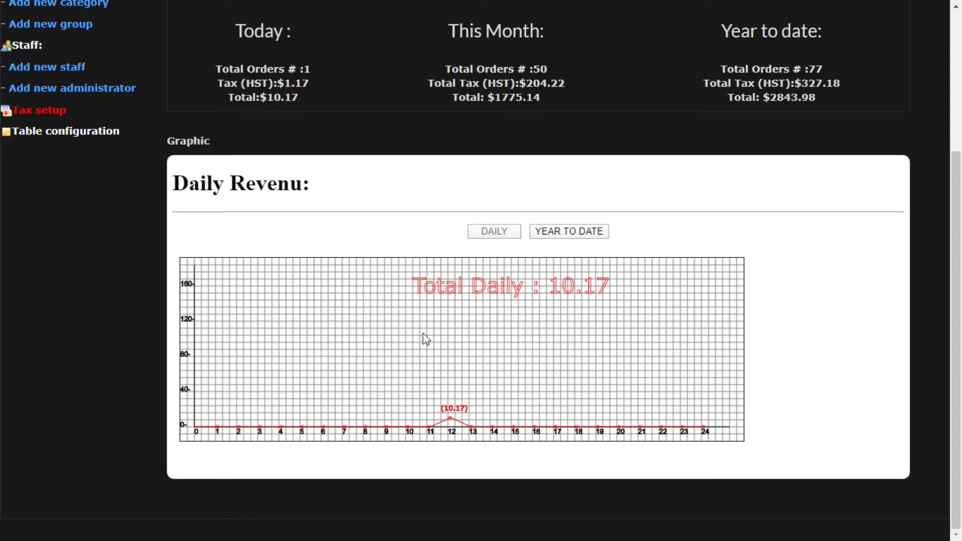
pyautogui.scroll(1, 347, 339)
pyautogui.scroll(-1, 347, 338)
# Show the year-to-date revenue in the dashboard chart, and open the sales report.
pyautogui.click(576, 232)
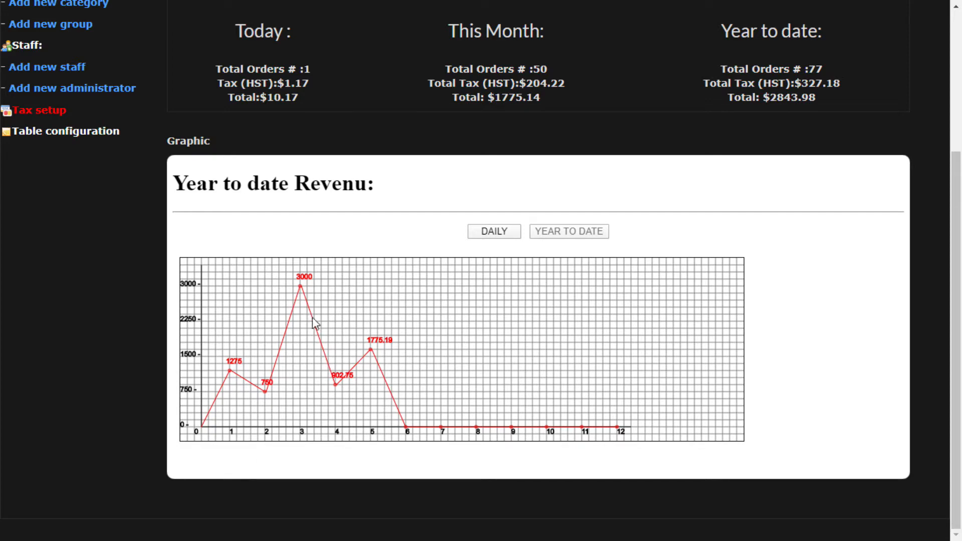
pyautogui.scroll(4, 516, 263)
pyautogui.scroll(-4, 516, 272)
pyautogui.scroll(4, 516, 273)
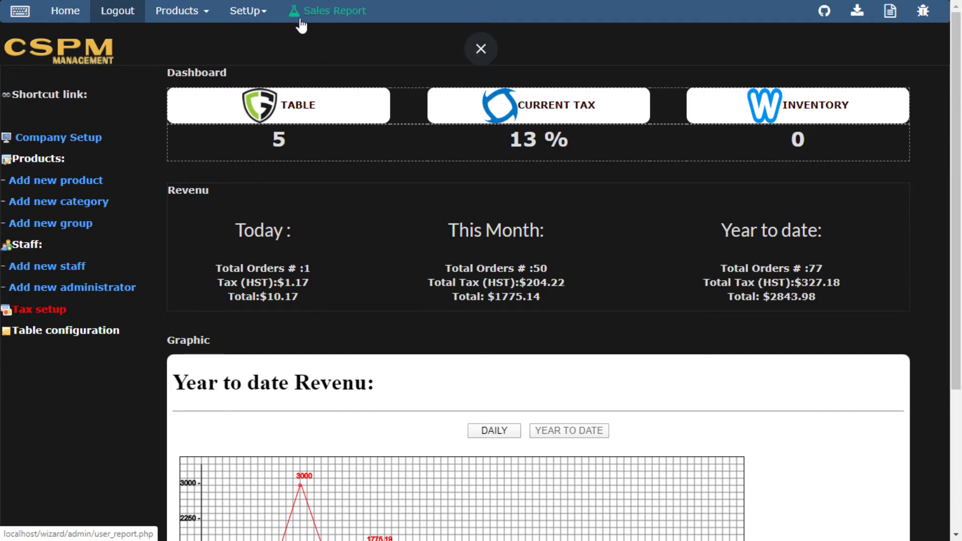
pyautogui.click(320, 11)
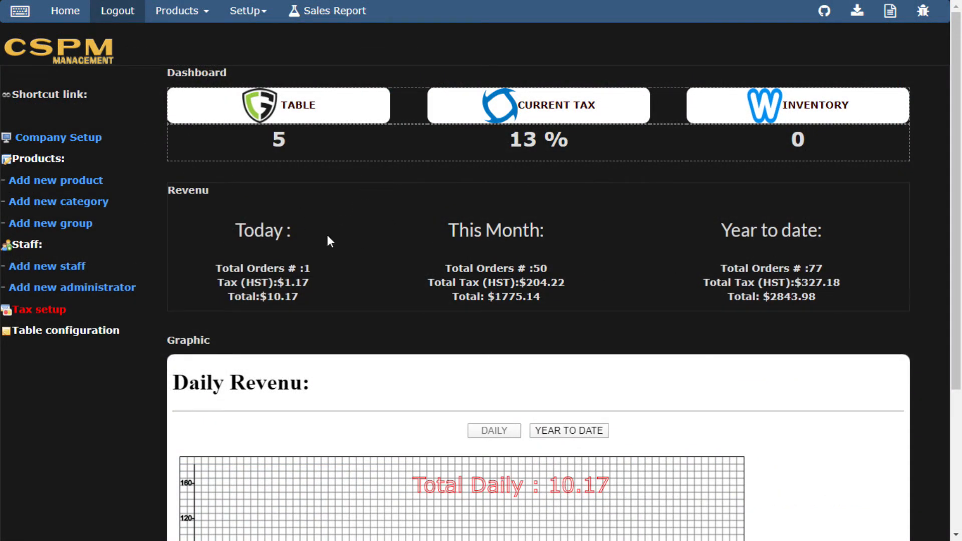
# Open the company setup and go through the receipt's company name, address and telephone fields without saving.
pyautogui.click(57, 145)
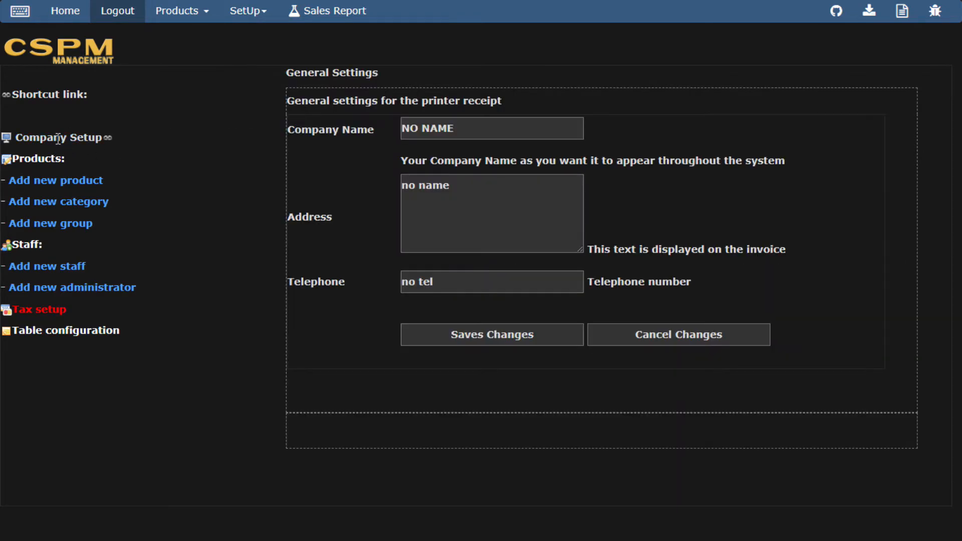
pyautogui.click(467, 131)
pyautogui.click(490, 199)
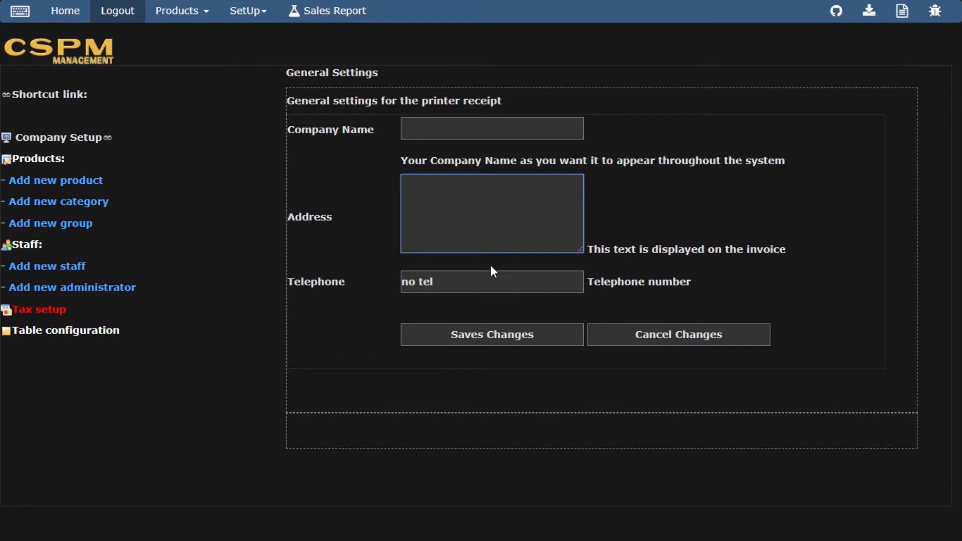
pyautogui.click(494, 283)
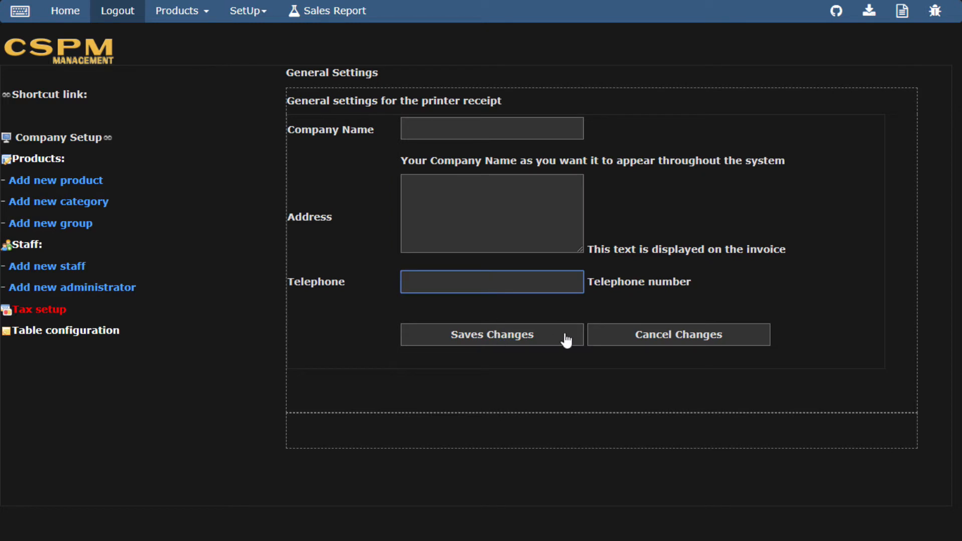
pyautogui.click(497, 209)
pyautogui.click(498, 128)
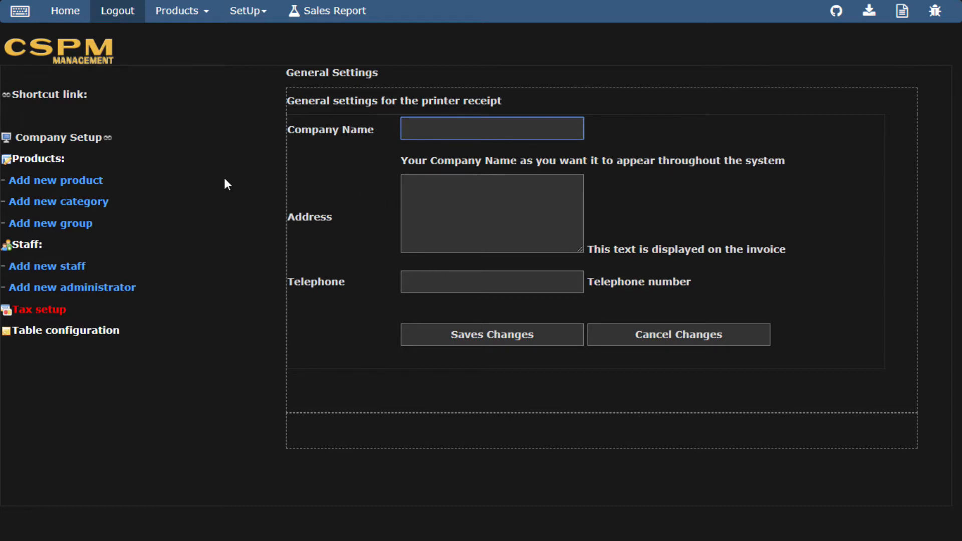
# Look through the products page, the staff list, the new administrator form and the staff sales report.
pyautogui.click(39, 163)
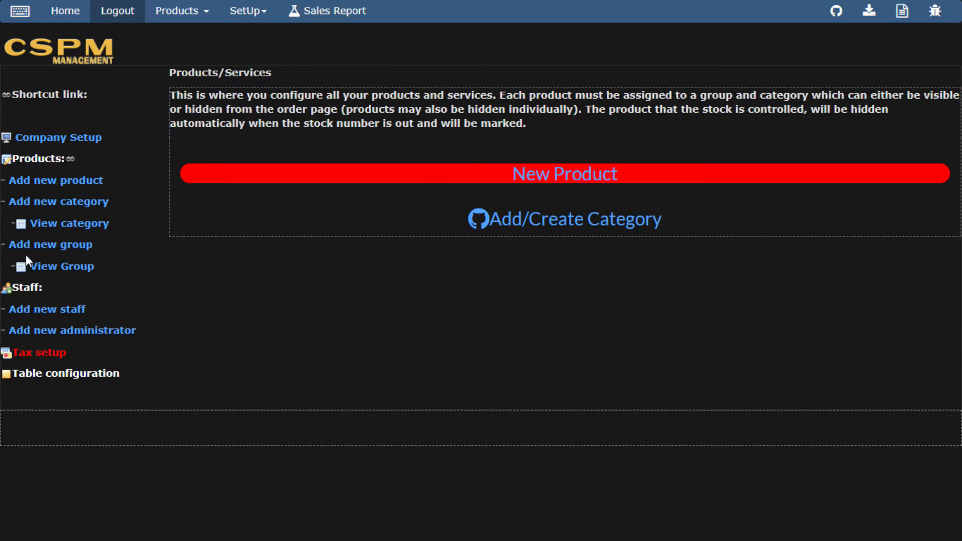
pyautogui.click(27, 289)
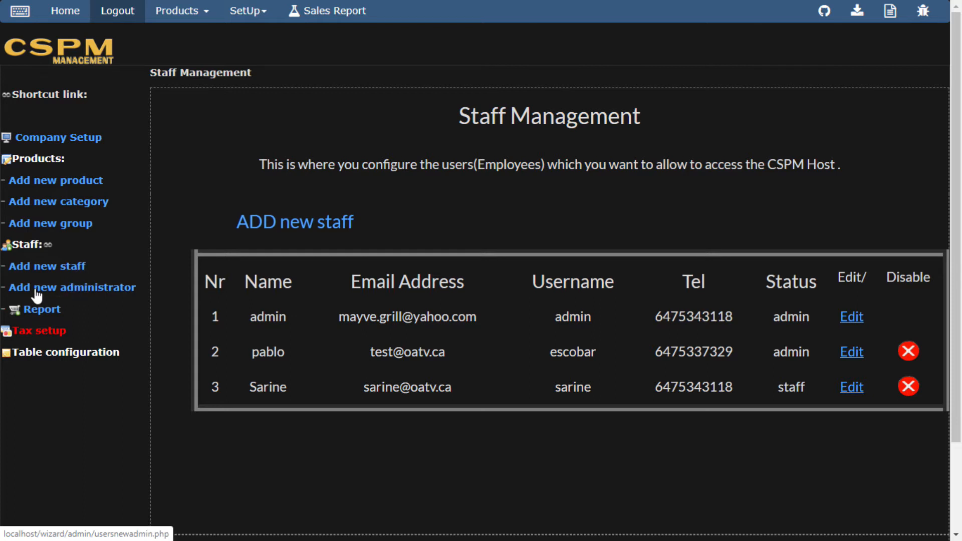
pyautogui.click(82, 291)
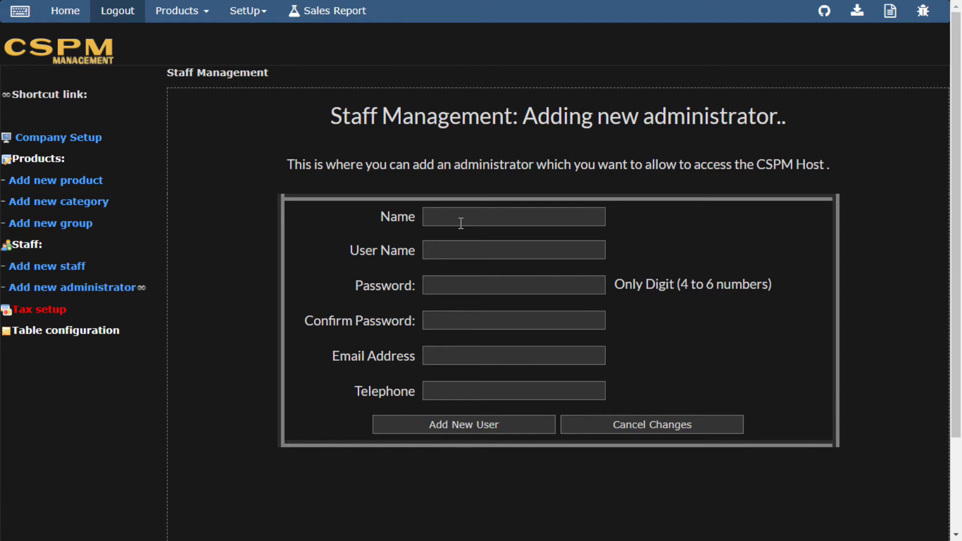
pyautogui.click(33, 246)
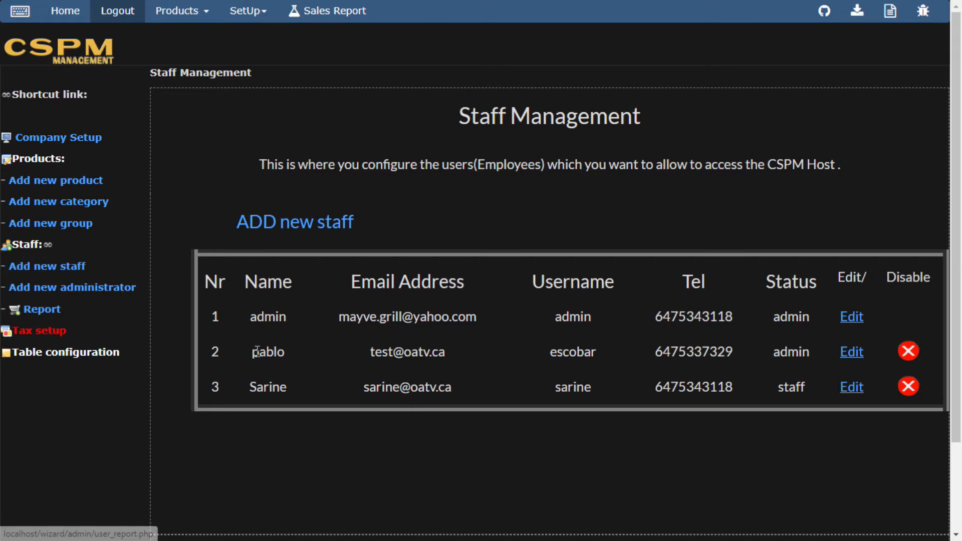
pyautogui.click(42, 310)
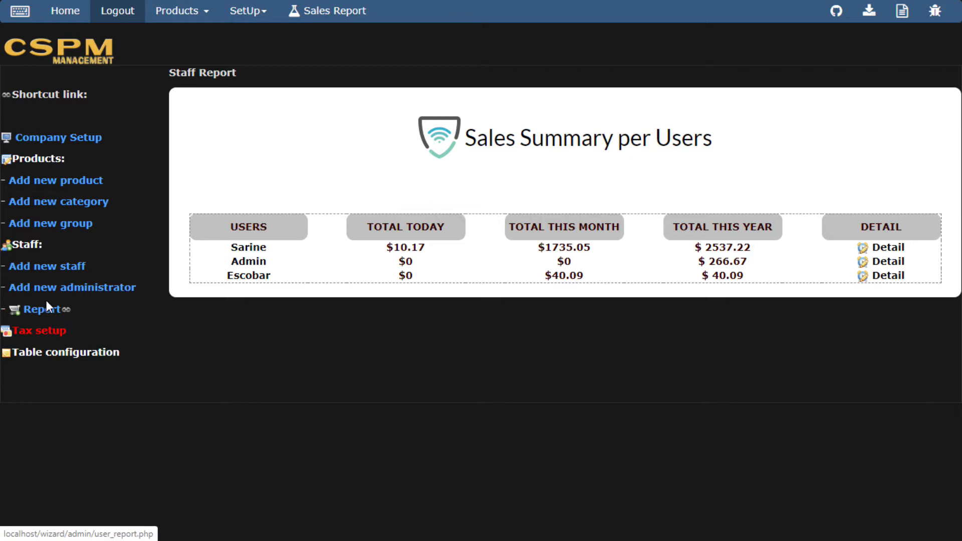
# Open the tax setup and change the tax rule's rate to 14 %.
pyautogui.click(44, 333)
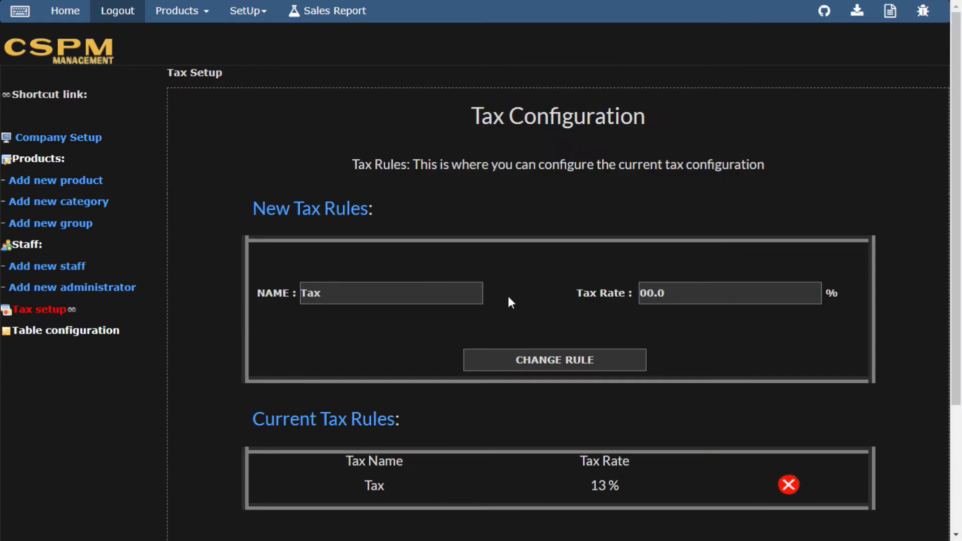
pyautogui.scroll(-2, 519, 310)
pyautogui.scroll(2, 521, 315)
pyautogui.scroll(-3, 522, 315)
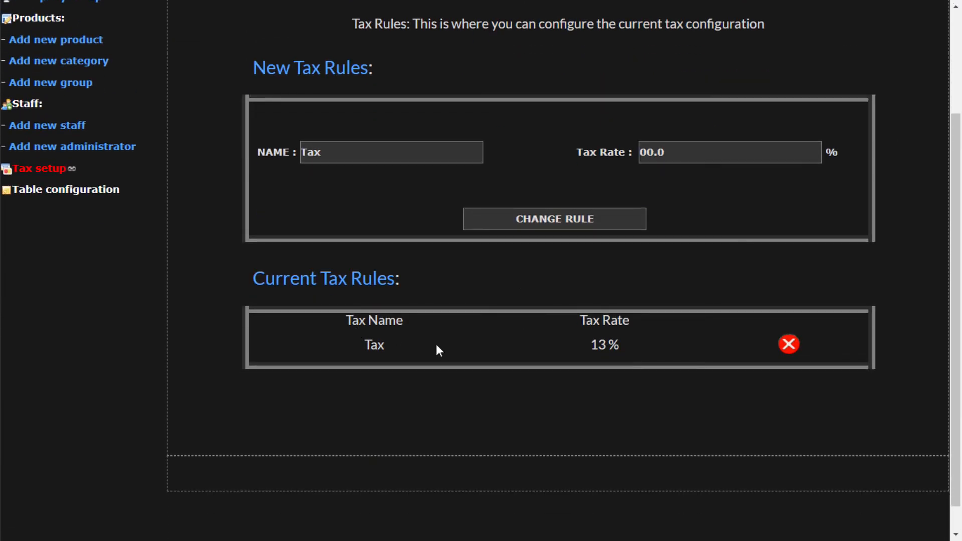
pyautogui.scroll(2, 421, 344)
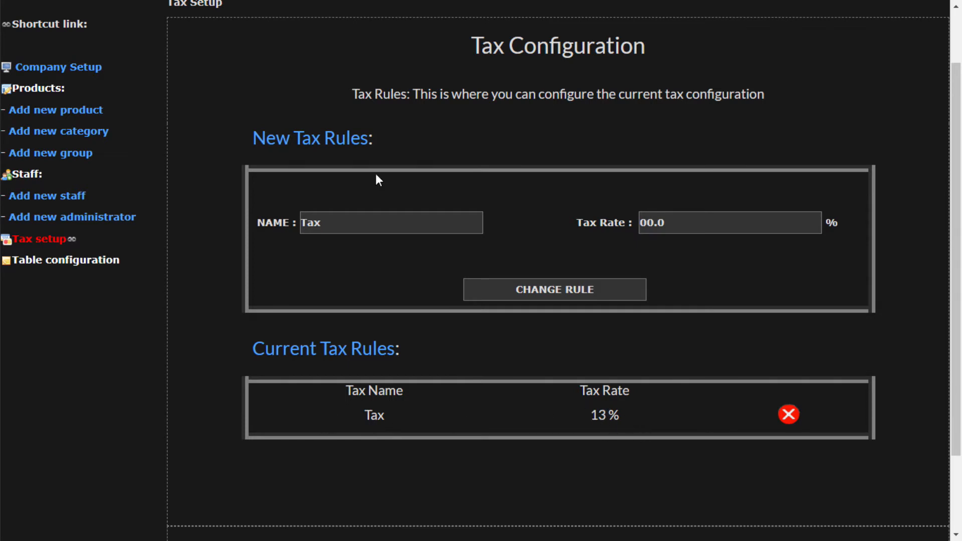
pyautogui.click(696, 224)
pyautogui.write('14')
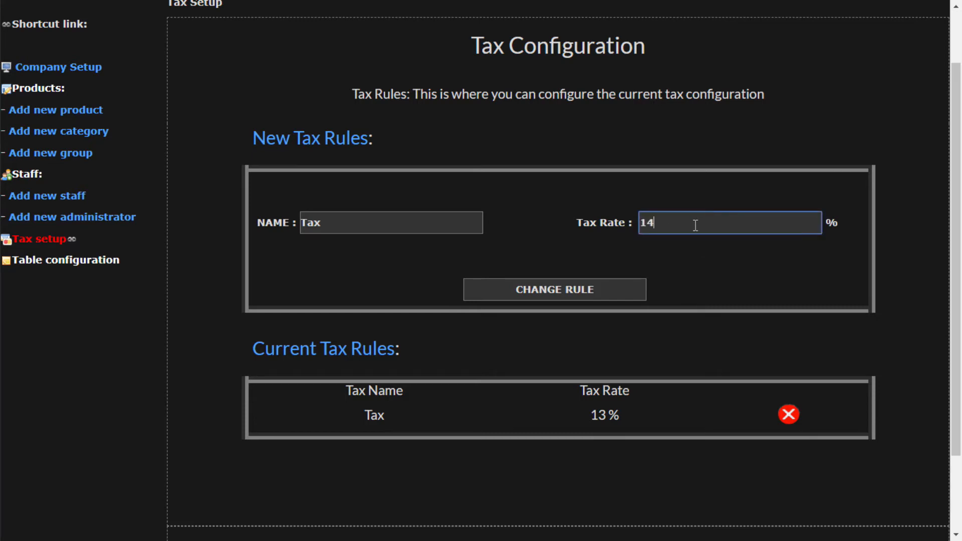
pyautogui.click(571, 293)
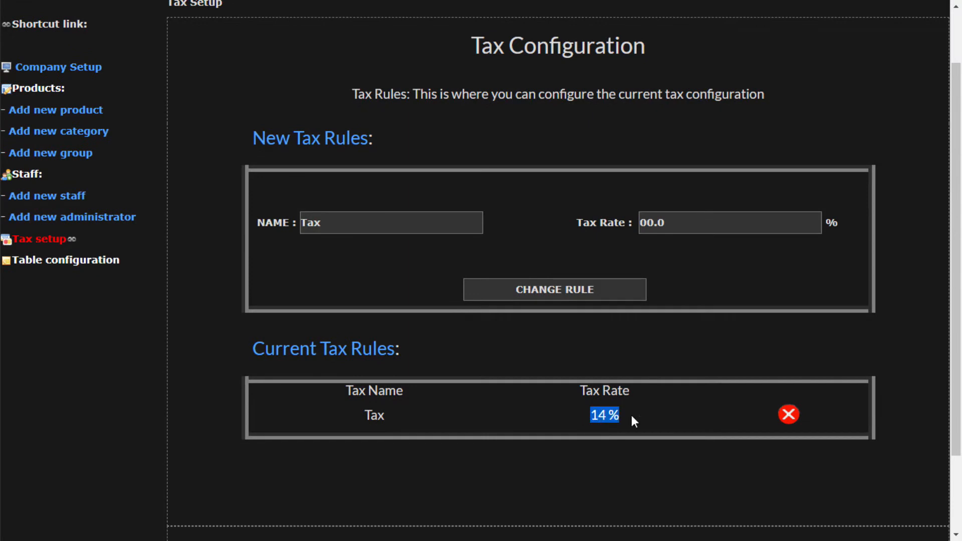
# Set the tax rule's rate to 13 % and check it under the current tax rules.
pyautogui.scroll(2, 601, 391)
pyautogui.click(672, 292)
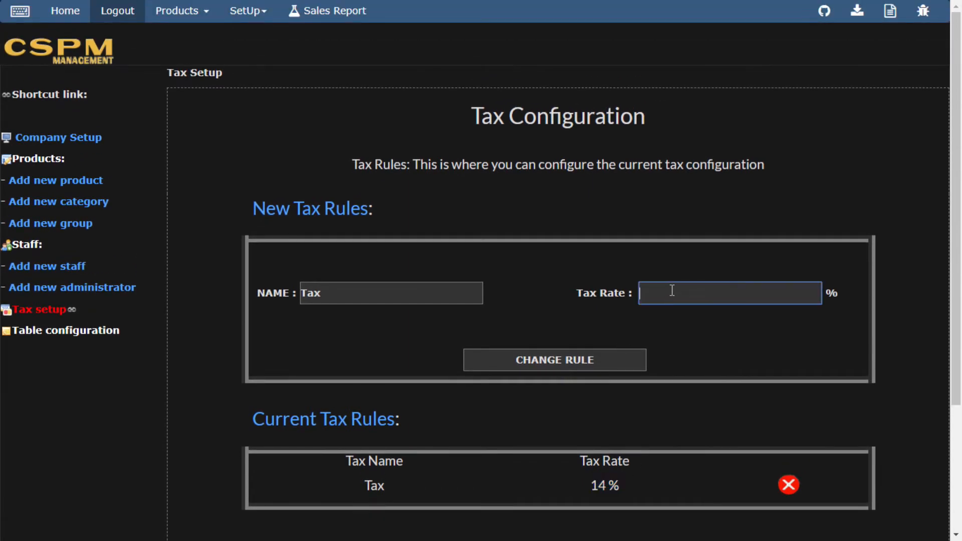
pyautogui.write('13')
pyautogui.click(548, 362)
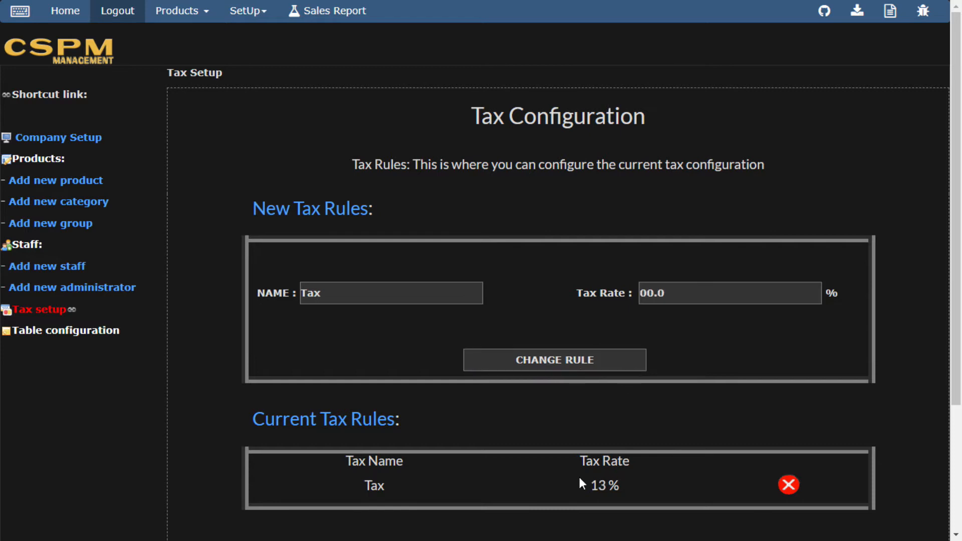
pyautogui.moveTo(569, 491); pyautogui.dragTo(652, 494)
# Set the number of tables to 15 in the table configuration and apply the change.
pyautogui.click(48, 331)
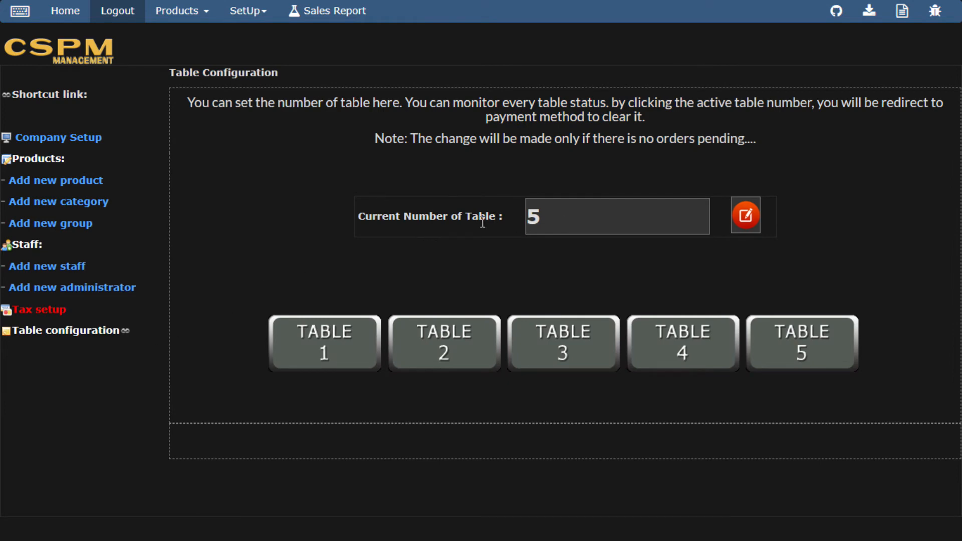
pyautogui.click(541, 216)
pyautogui.press('BackSpace')
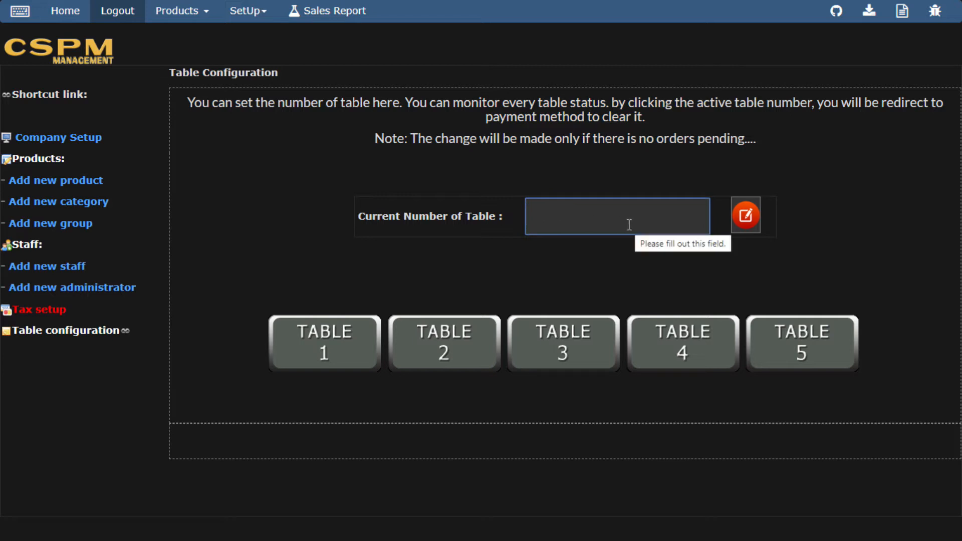
pyautogui.write('15')
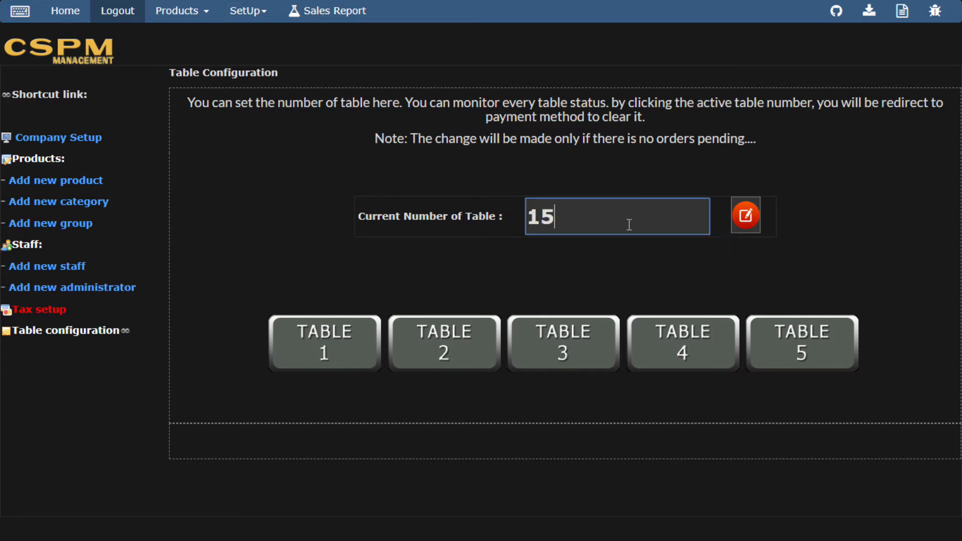
pyautogui.click(746, 216)
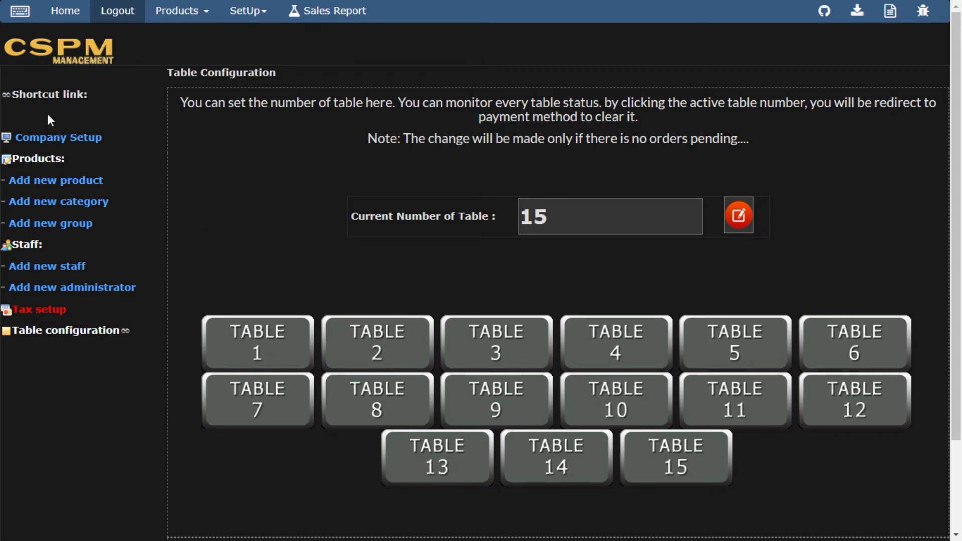
# Return to the dashboard and check the table count and revenue overview.
pyautogui.click(66, 12)
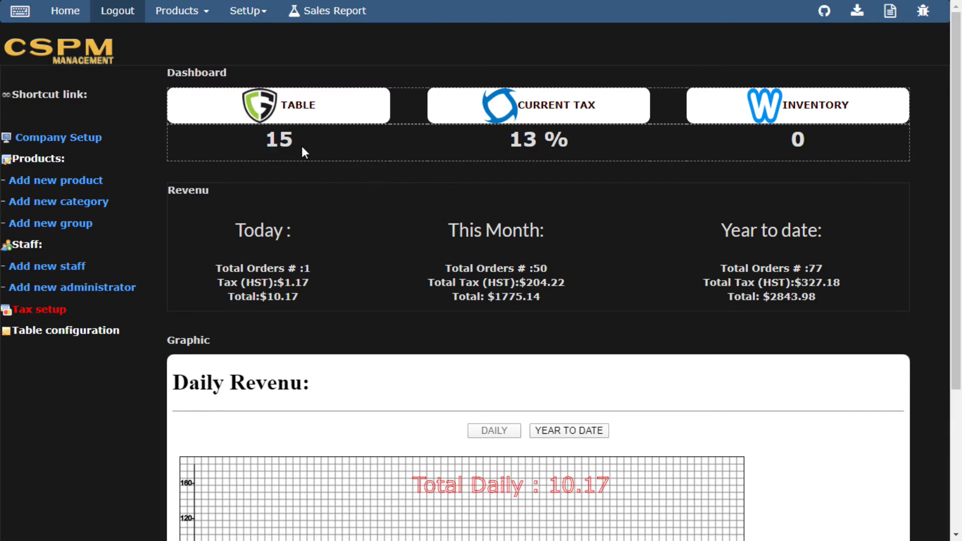
pyautogui.scroll(-3, 371, 166)
pyautogui.scroll(3, 371, 167)
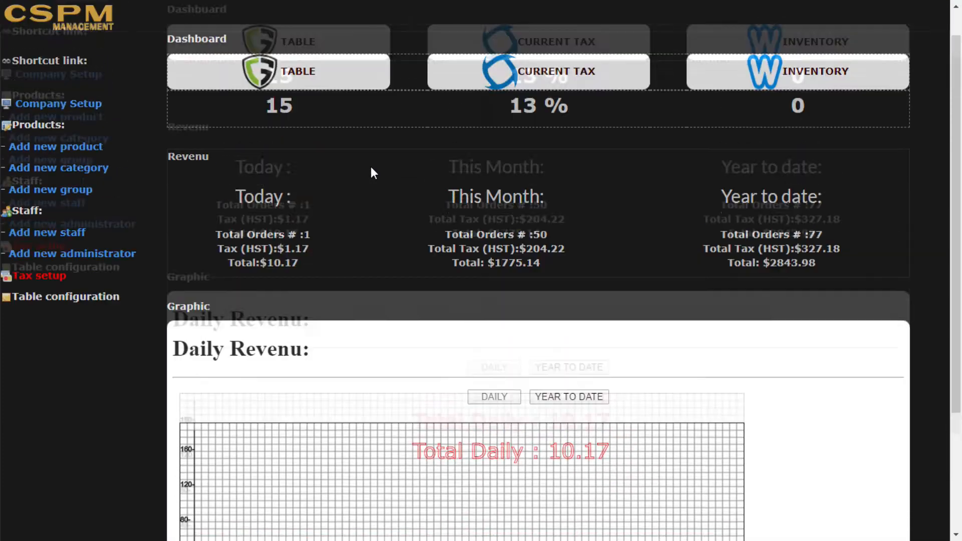
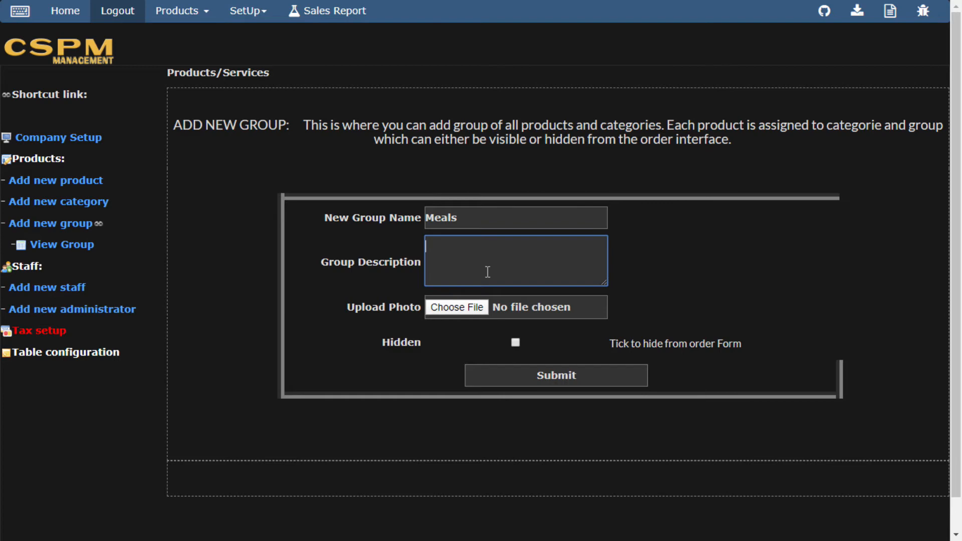
# Add the description Meals and the photo group_meal.jpg to the new Meals group, and submit the group.
pyautogui.write('Meals')
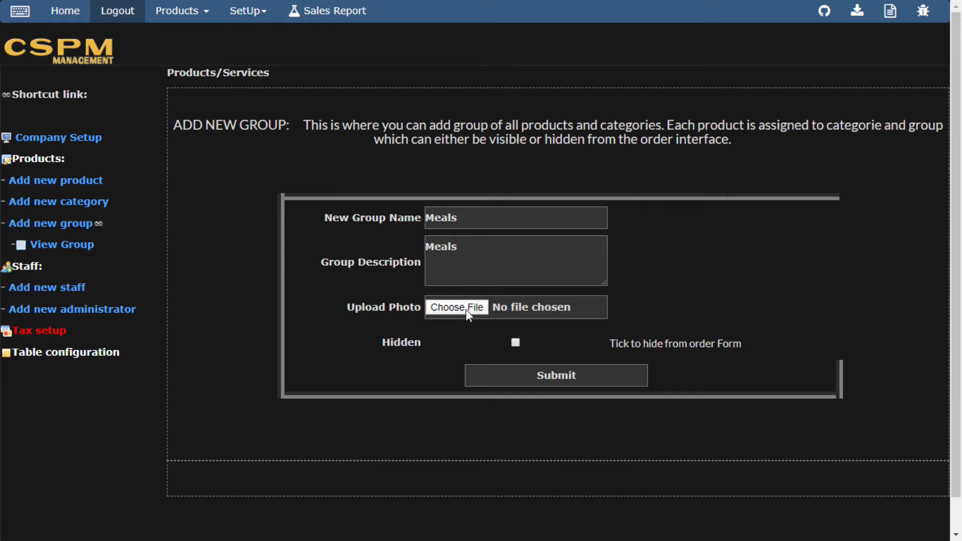
pyautogui.click(465, 309)
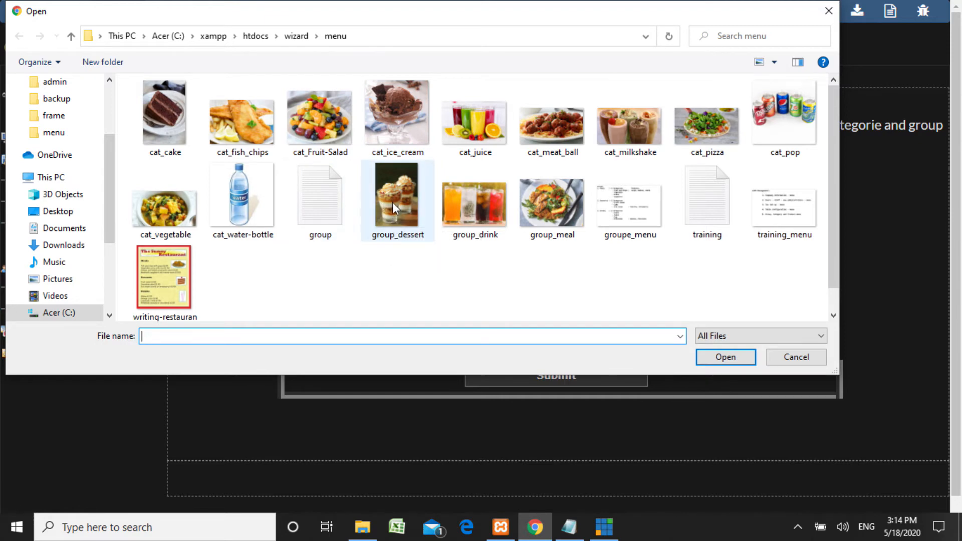
pyautogui.click(475, 209)
pyautogui.click(560, 219)
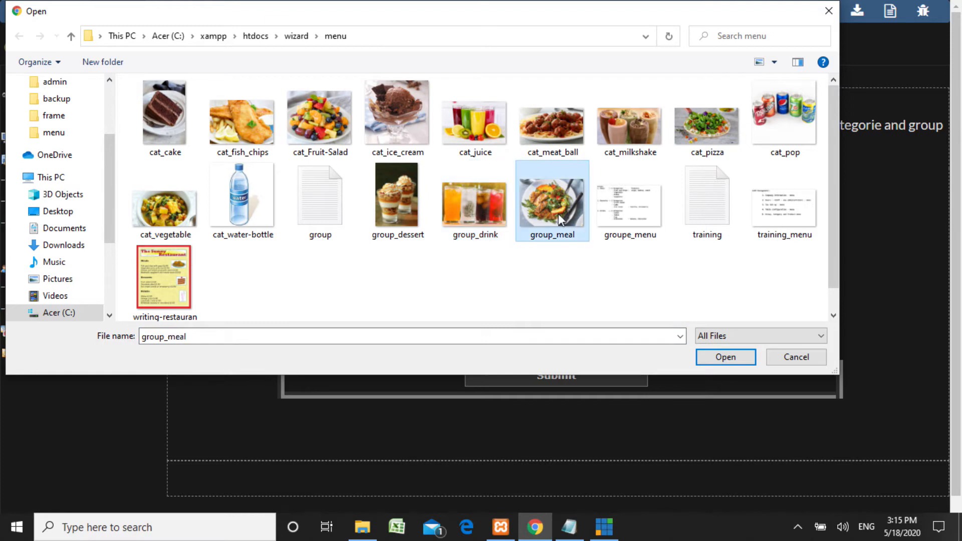
pyautogui.click(397, 213)
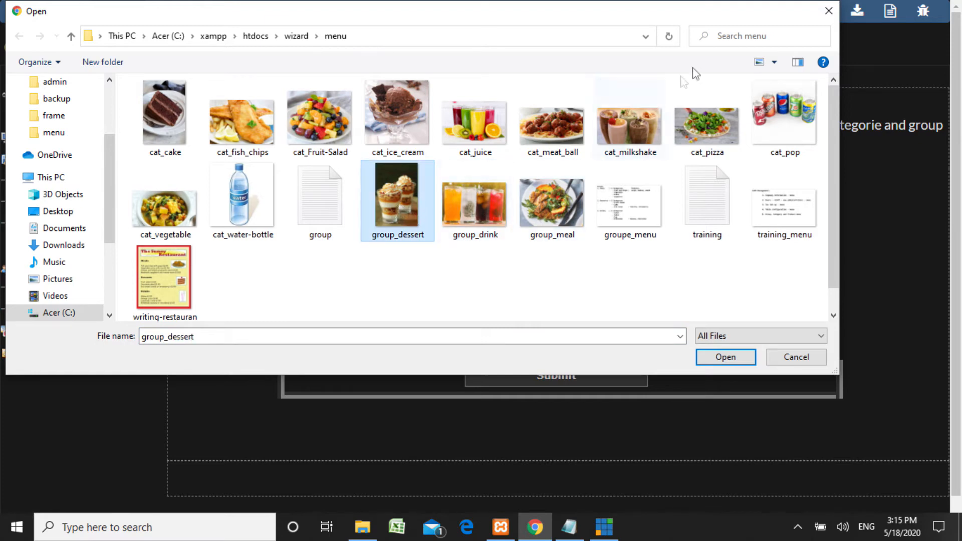
pyautogui.click(563, 219)
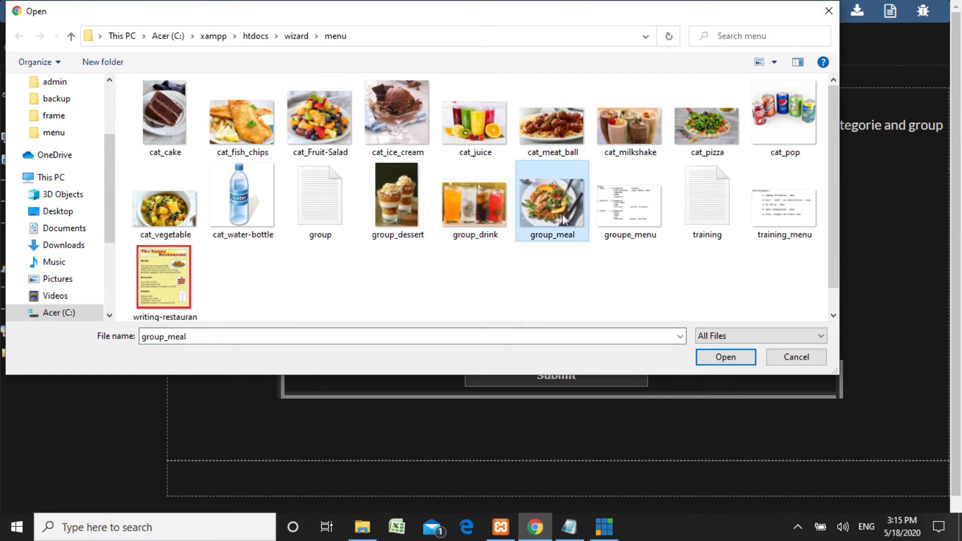
pyautogui.click(733, 355)
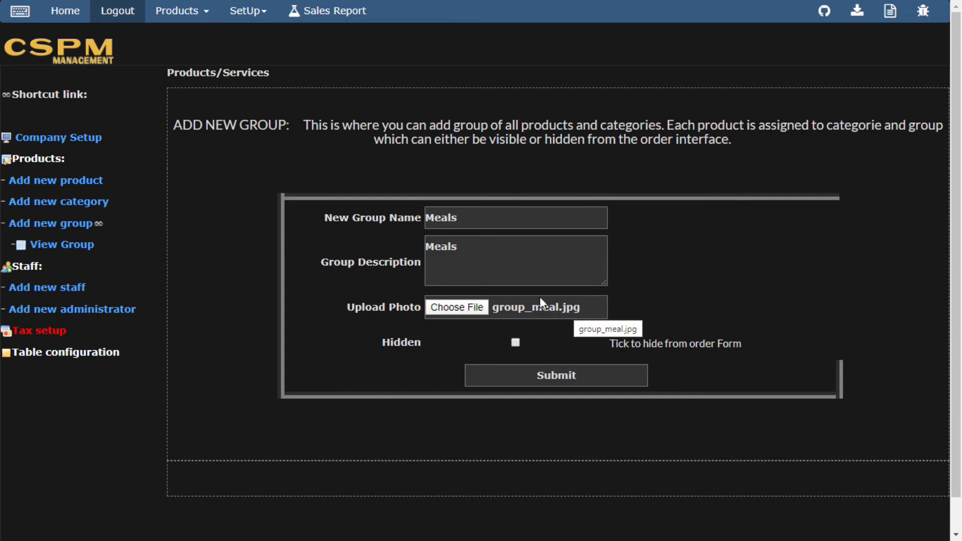
pyautogui.click(560, 383)
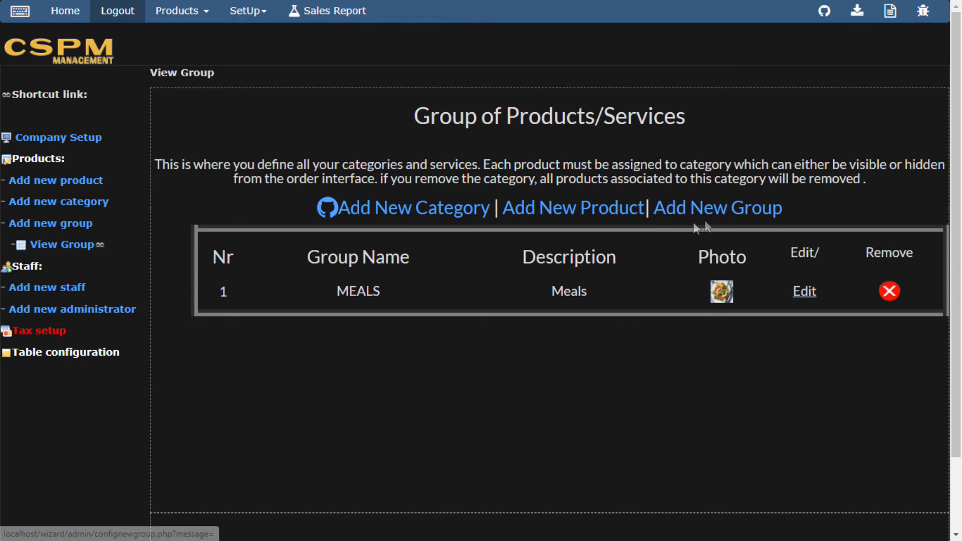
# Start a new product group named Desserts with the description All Desserts.
pyautogui.click(723, 219)
pyautogui.click(452, 215)
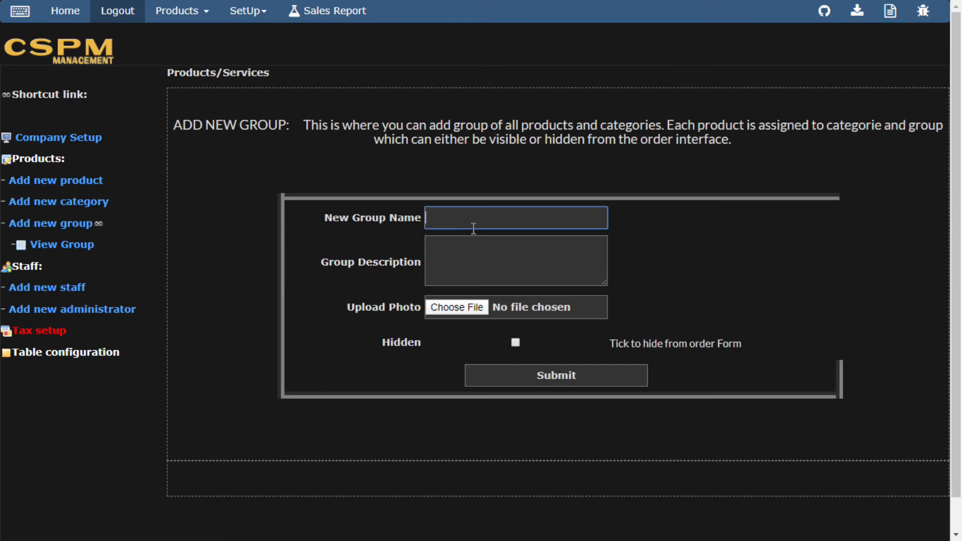
pyautogui.write('De')
pyautogui.click(462, 263)
pyautogui.write('Dese')
pyautogui.press('BackSpace')
pyautogui.write('sert')
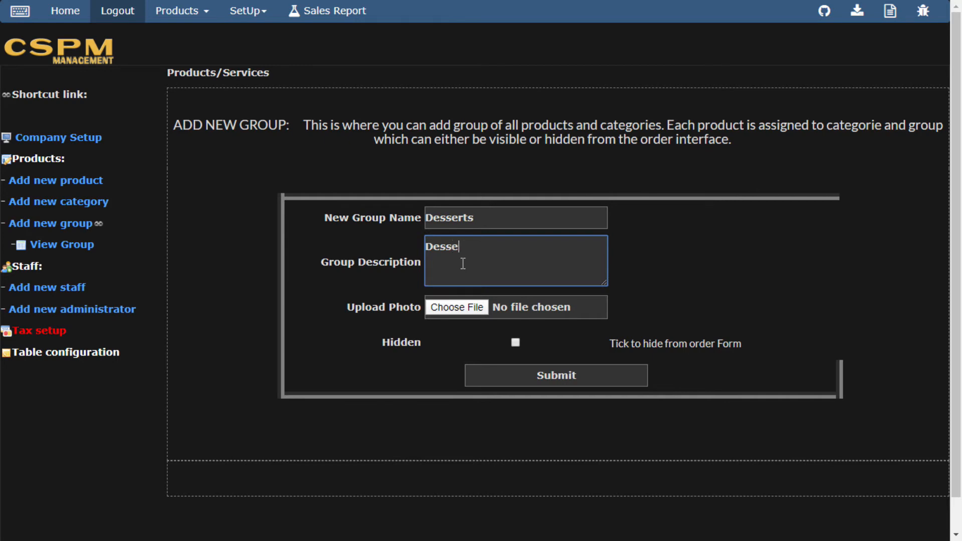
pyautogui.write('s')
pyautogui.write('All')
# Attach the group_dessert photo to the Desserts group and submit it.
pyautogui.click(472, 309)
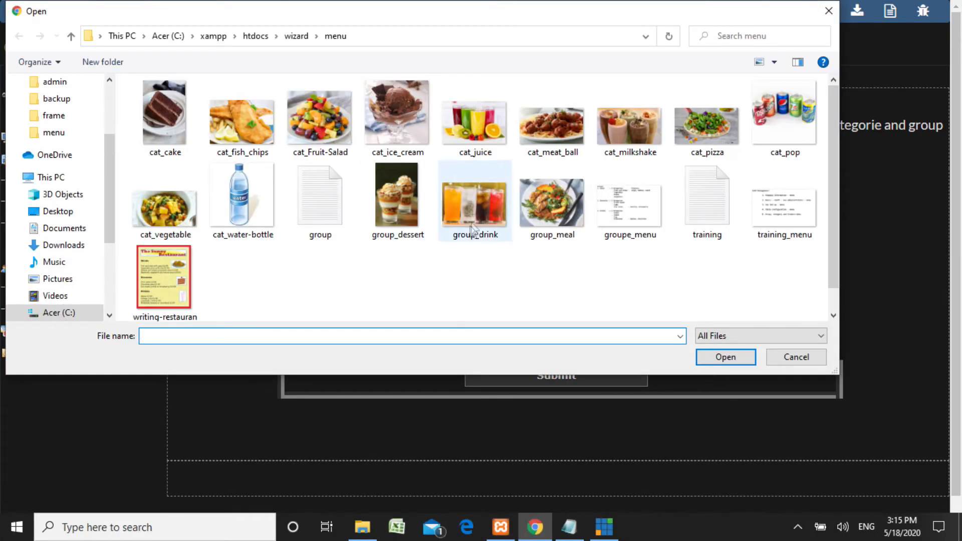
pyautogui.click(401, 223)
pyautogui.click(725, 358)
pyautogui.click(550, 381)
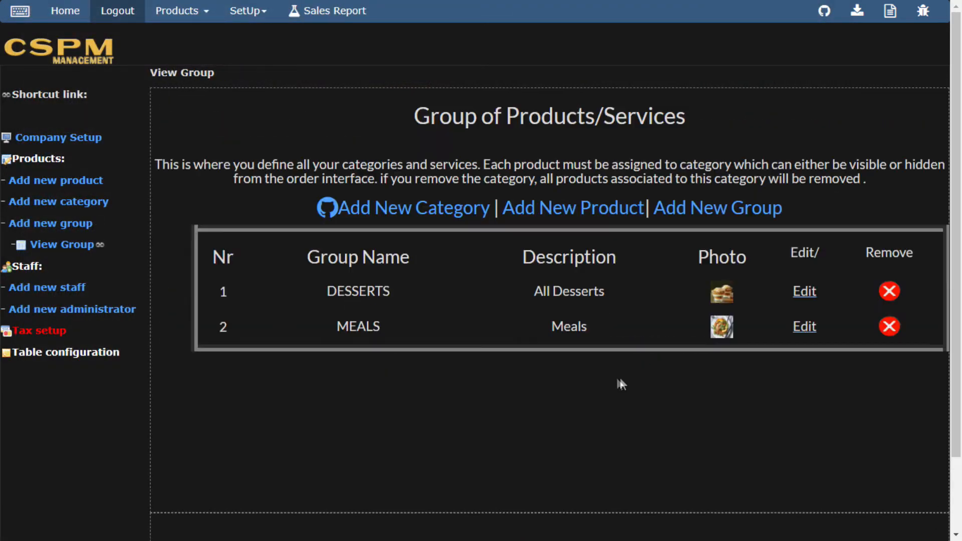
# Start another product group named Drinks with the description All Drinks.
pyautogui.click(721, 212)
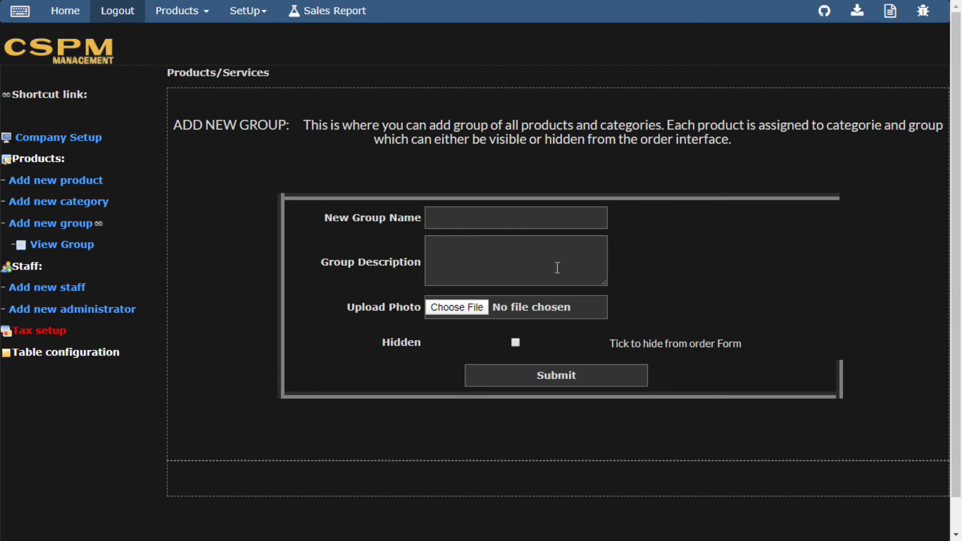
pyautogui.click(467, 216)
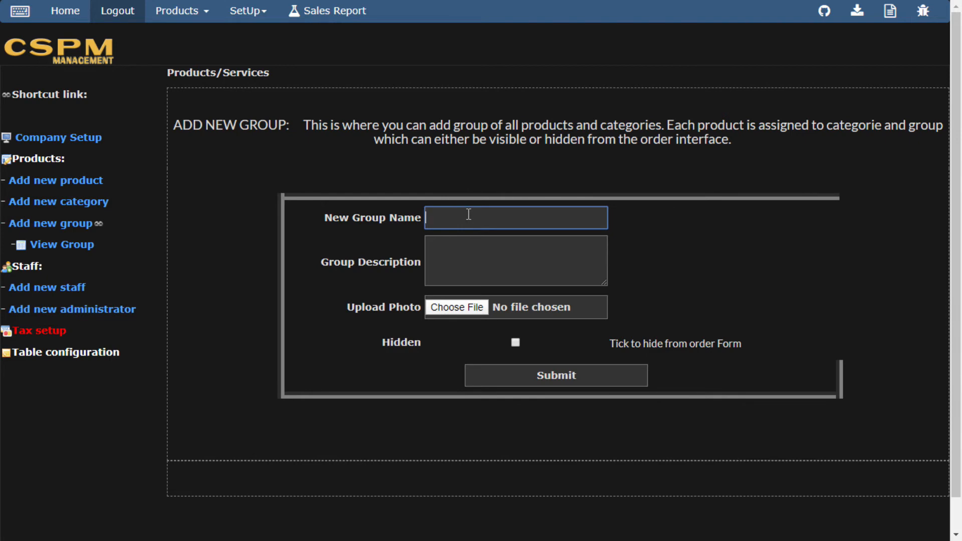
pyautogui.write('Drinks')
pyautogui.click(535, 274)
pyautogui.write('All Drink')
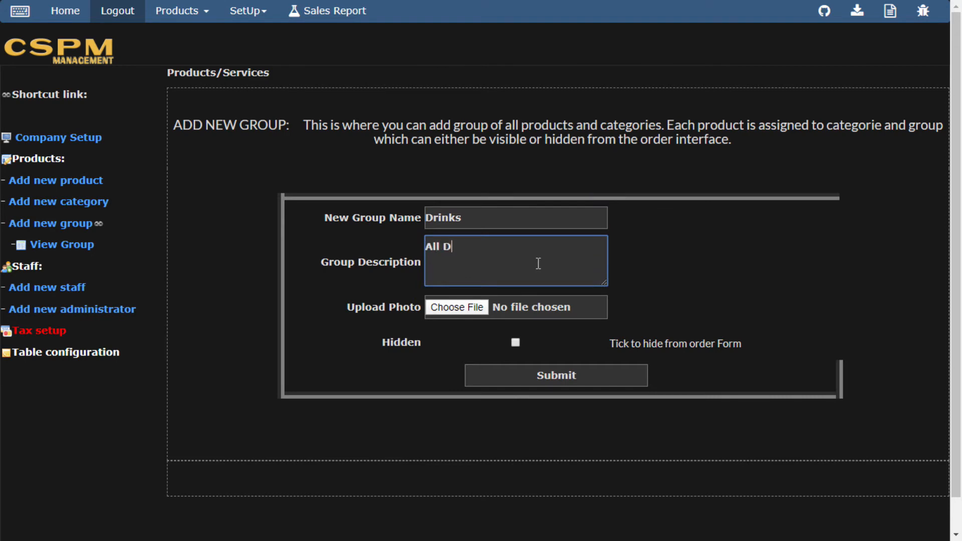
pyautogui.write('s')
# Attach the photo group_drink.jpg to the Drinks group and submit it.
pyautogui.click(457, 307)
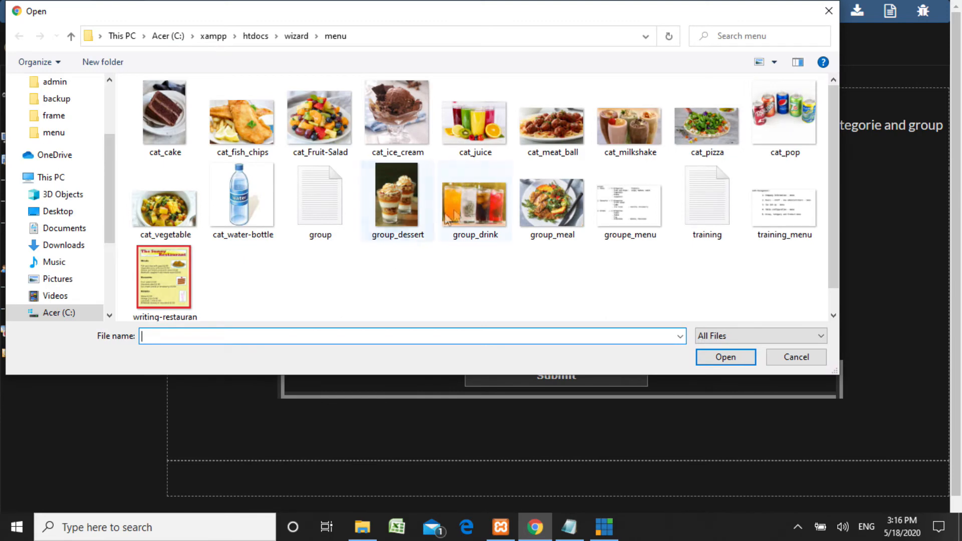
pyautogui.click(475, 210)
pyautogui.click(725, 357)
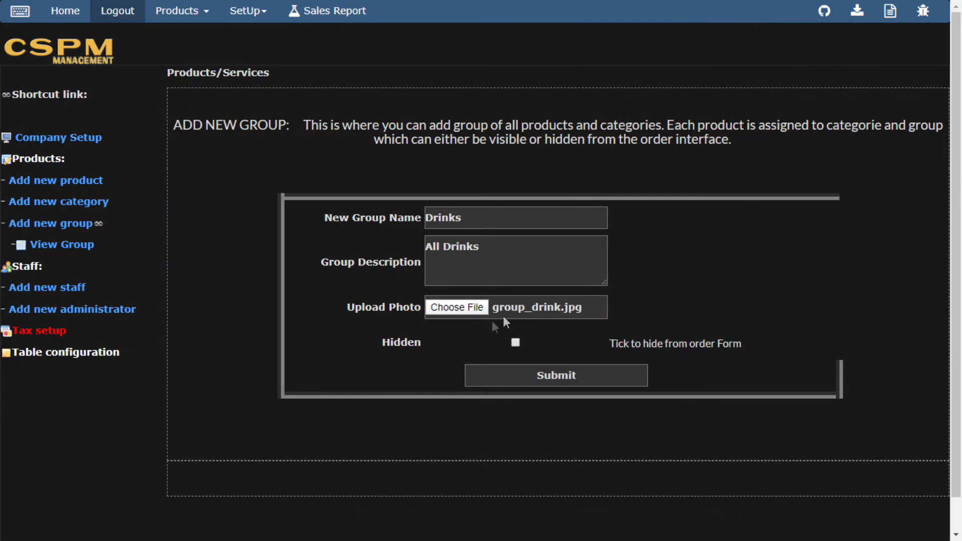
pyautogui.click(581, 383)
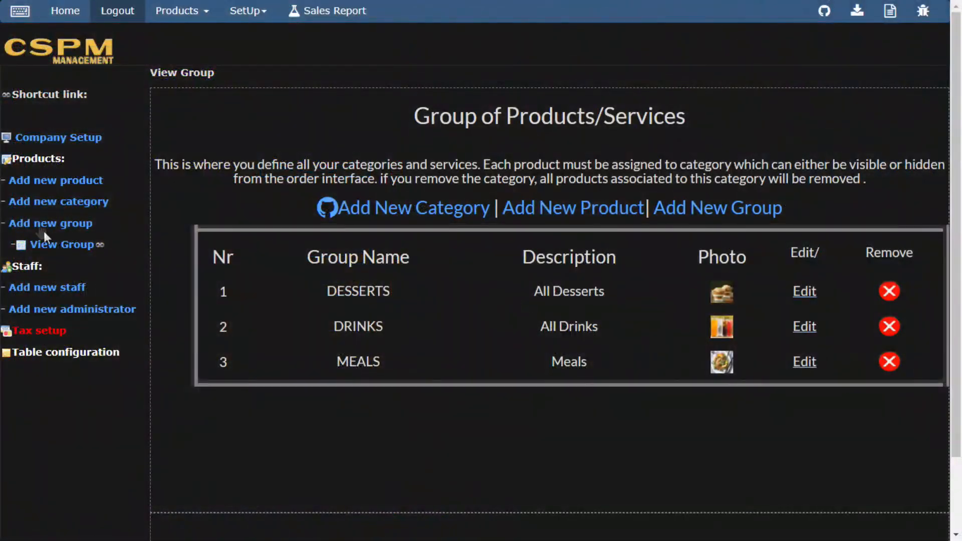
# Start a new category in the MEALS group, using Fish and Chips as both its name and its description.
pyautogui.click(54, 206)
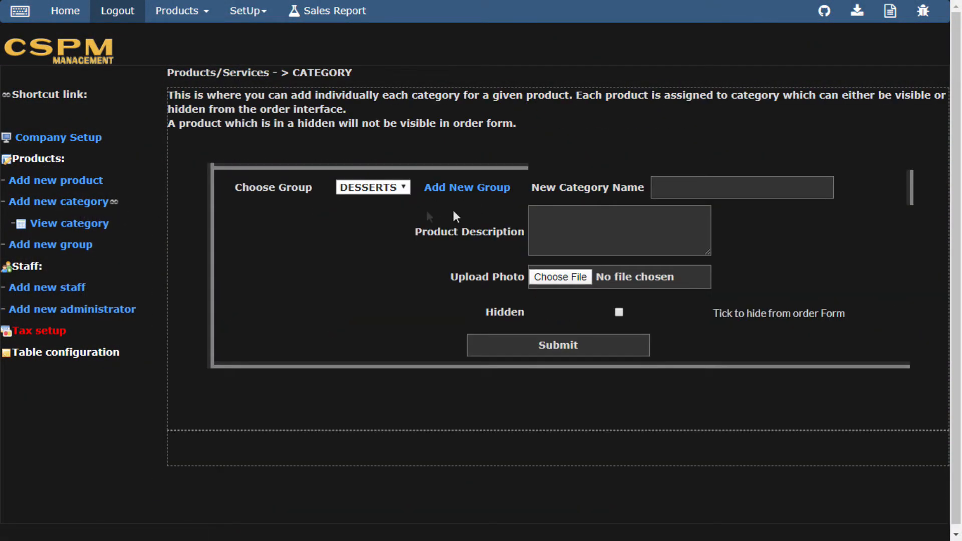
pyautogui.click(404, 186)
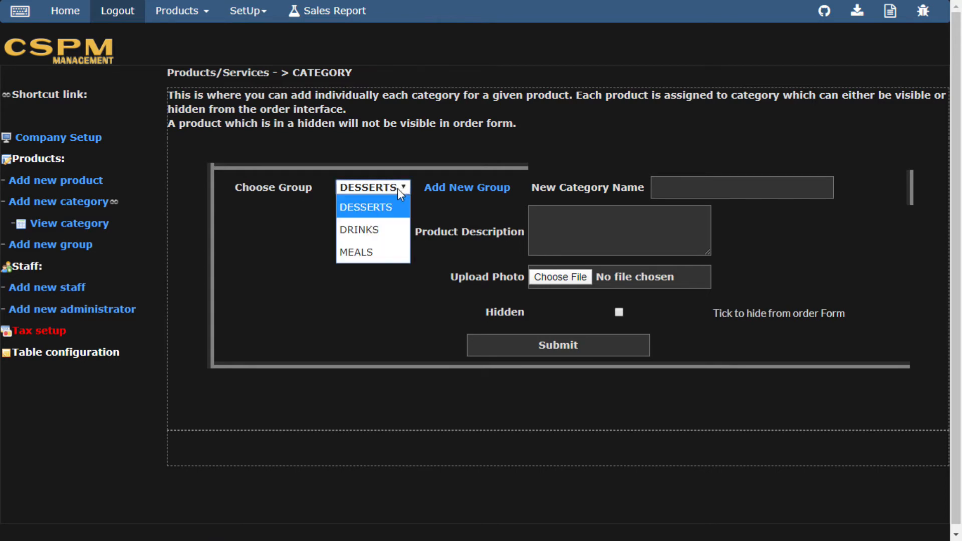
pyautogui.click(382, 256)
pyautogui.click(680, 193)
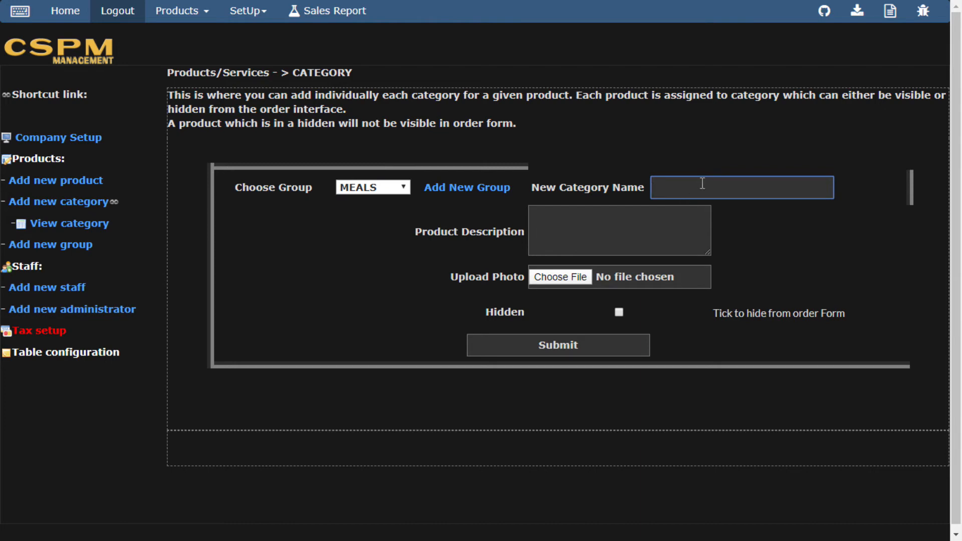
pyautogui.write('Fish and Chips')
pyautogui.click(601, 232)
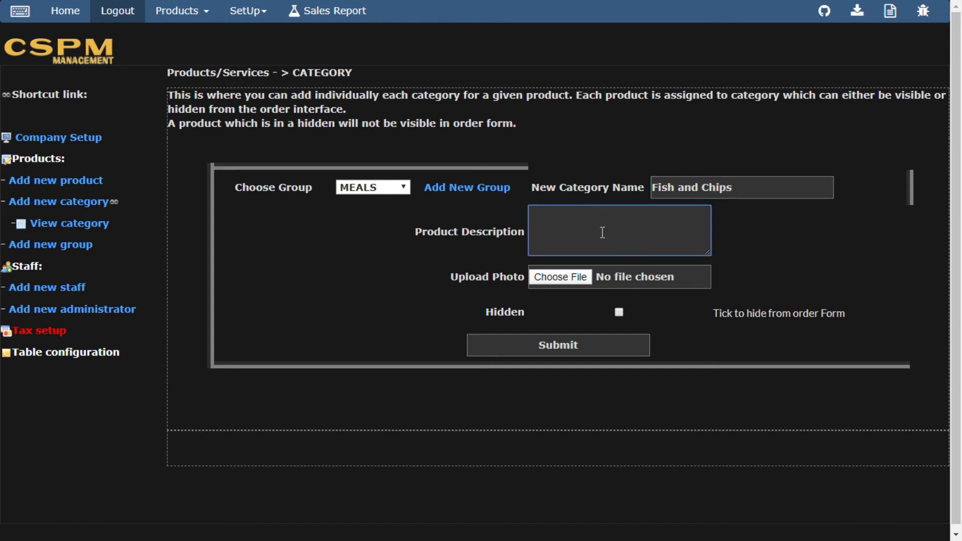
pyautogui.moveTo(818, 182); pyautogui.dragTo(581, 203)
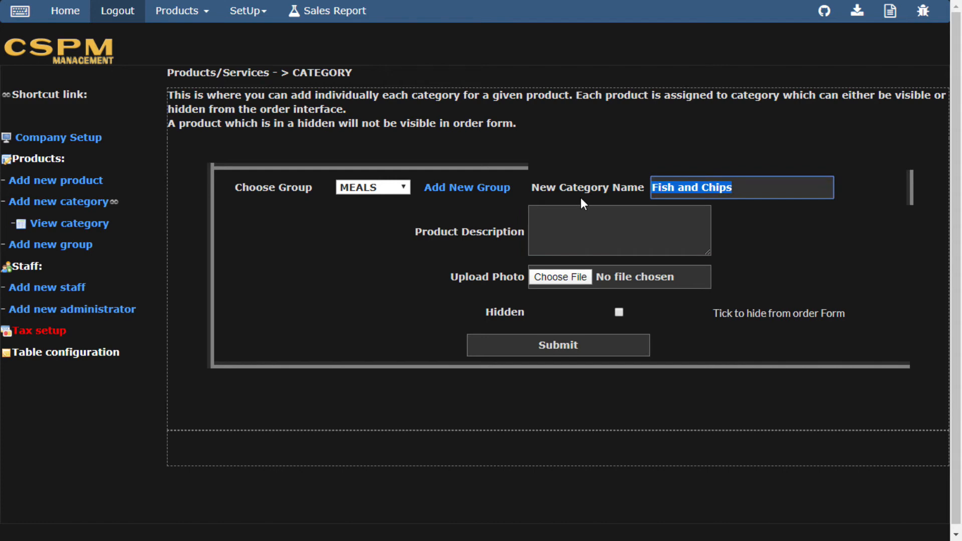
pyautogui.write('Fish and Chips')
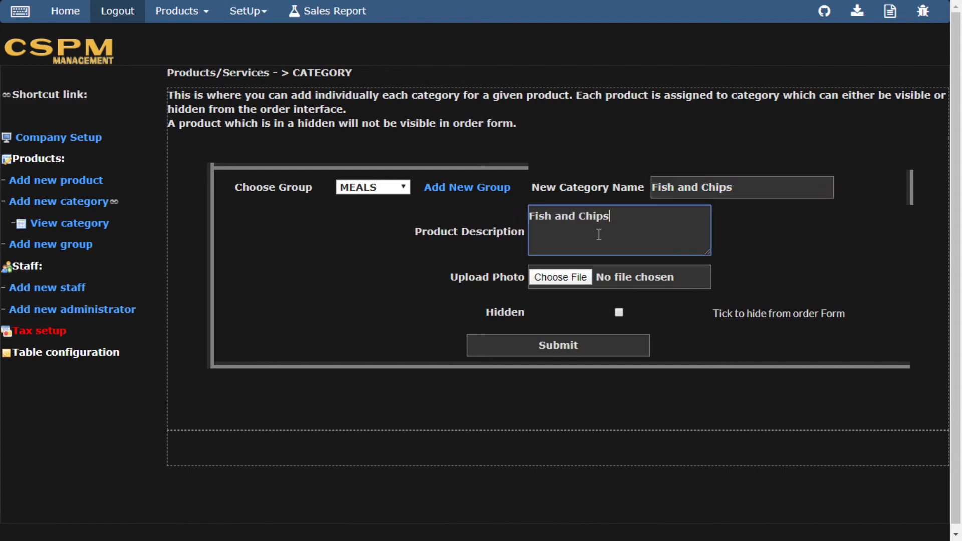
# Attach the photo cat_fish_chips.jpg to the Fish and Chips category and submit it.
pyautogui.click(534, 278)
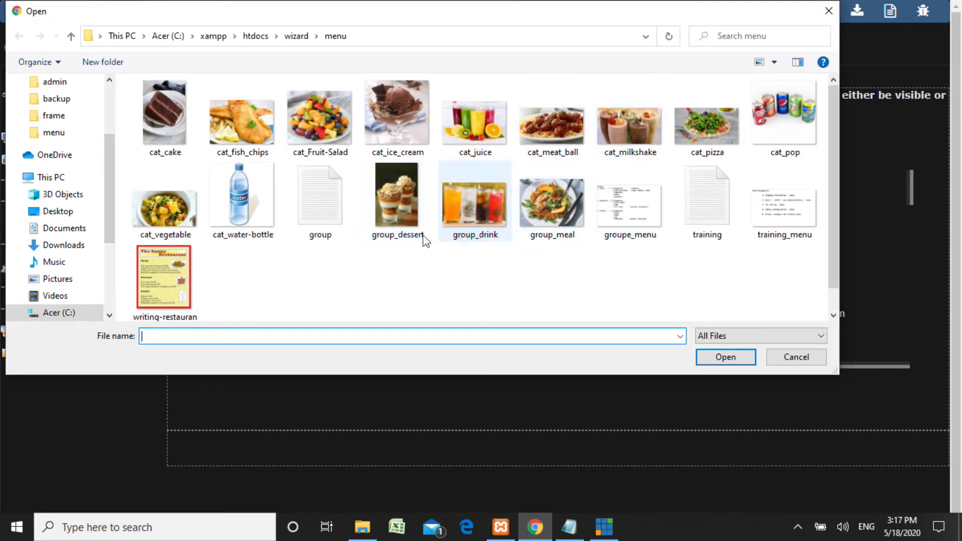
pyautogui.click(257, 135)
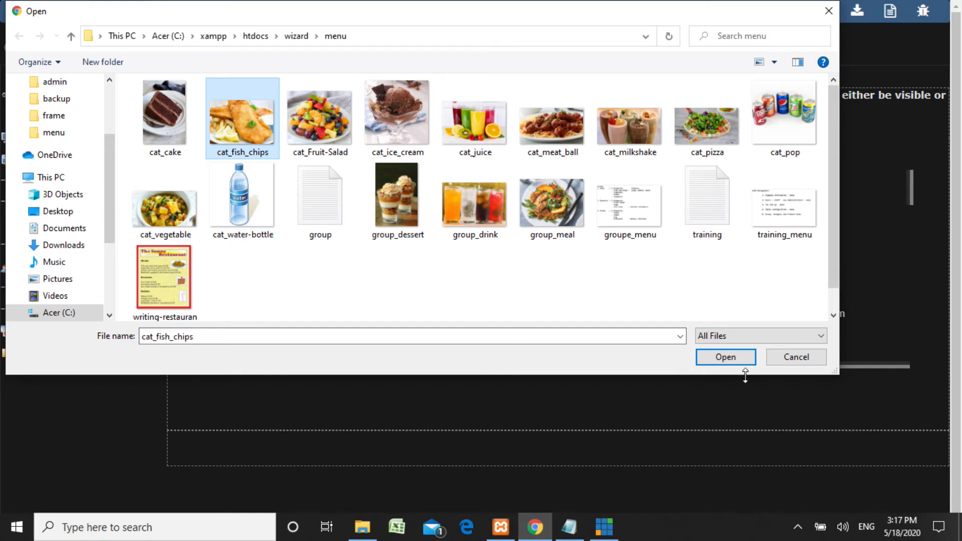
pyautogui.click(741, 361)
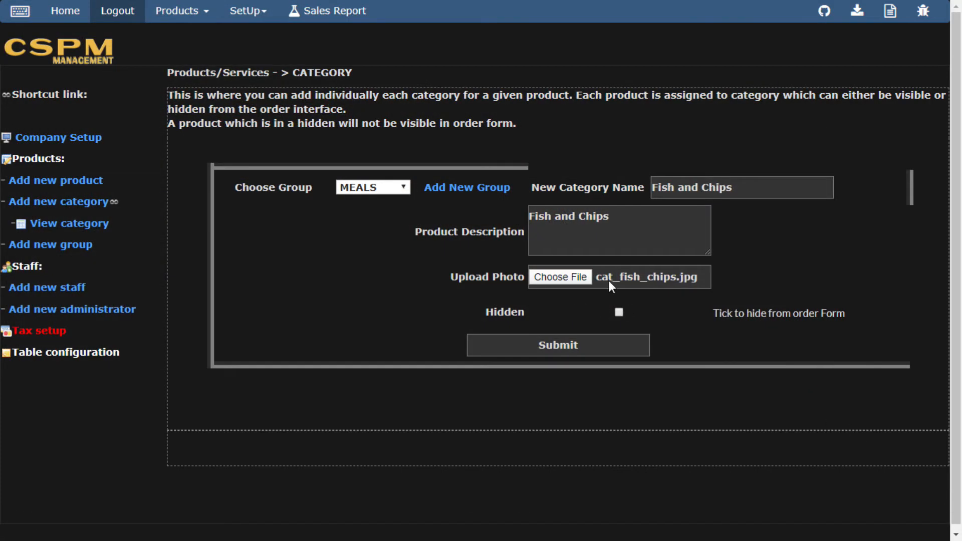
pyautogui.click(553, 351)
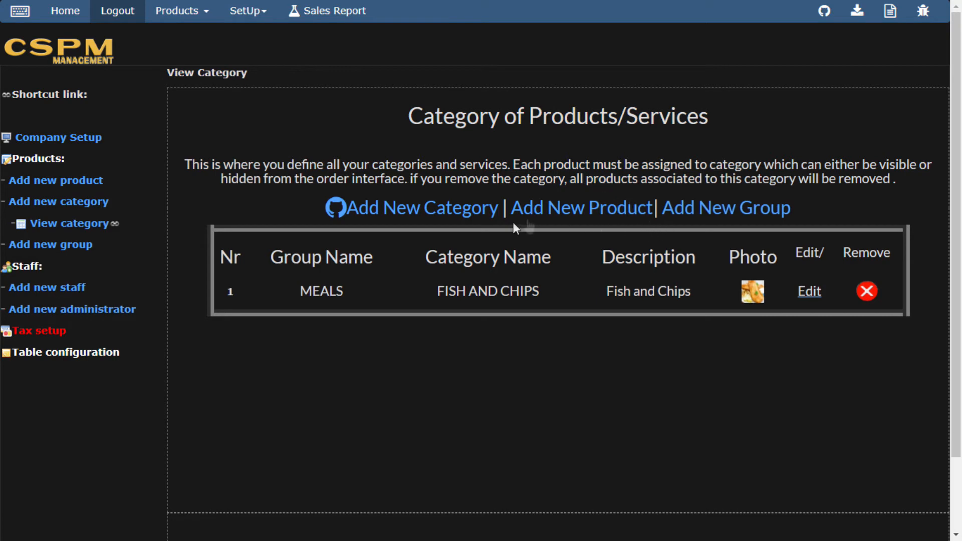
# Start a new category named Vegetable in the MEALS group with the description All Vegetable menu.
pyautogui.click(464, 214)
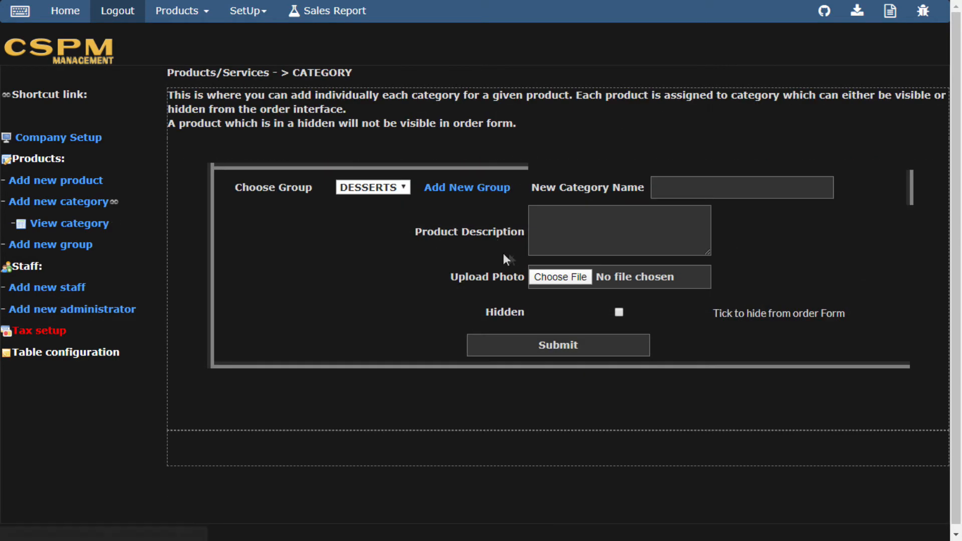
pyautogui.click(404, 192)
pyautogui.click(371, 252)
pyautogui.click(677, 194)
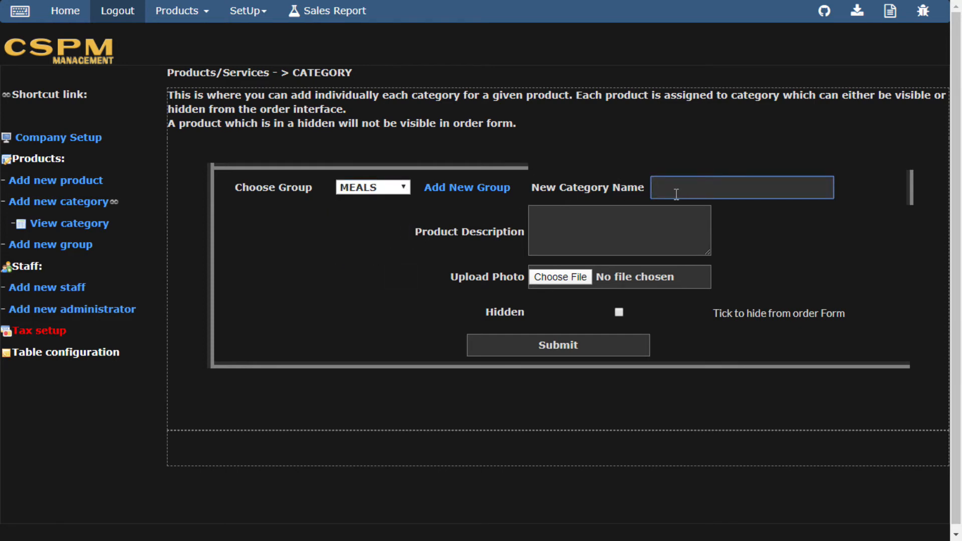
pyautogui.write('Vegetable')
pyautogui.click(615, 233)
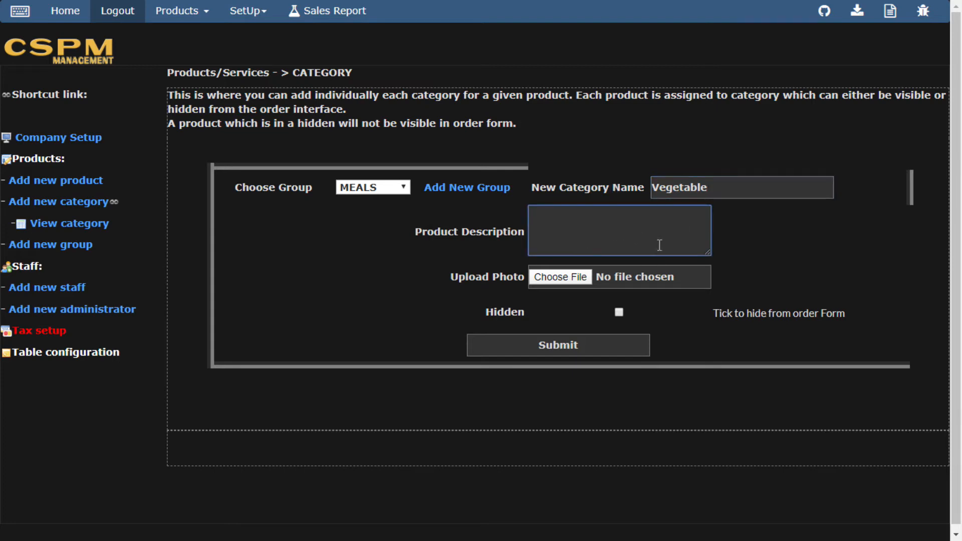
pyautogui.write('All Vegetable menu')
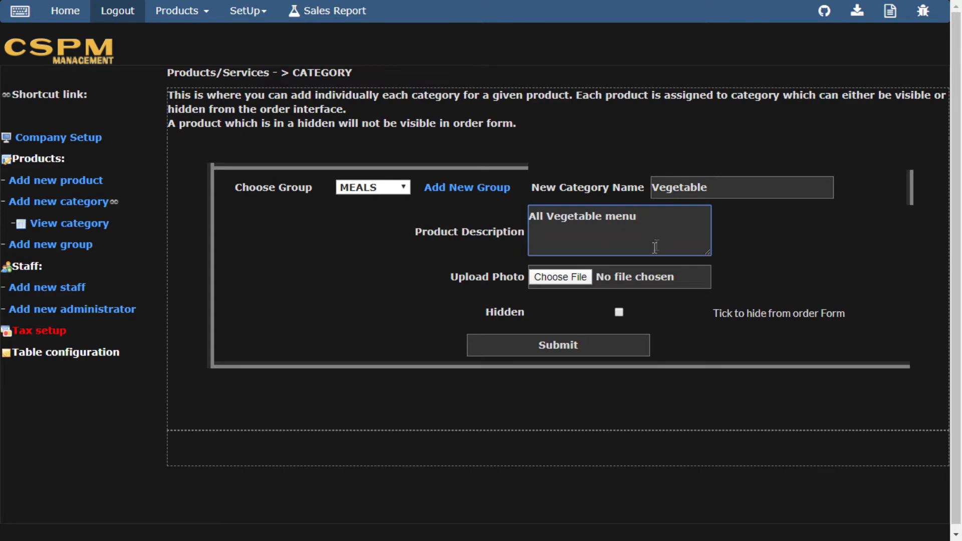
# Attach the photo cat_vegetable.jpg to the Vegetable category and submit it.
pyautogui.click(561, 277)
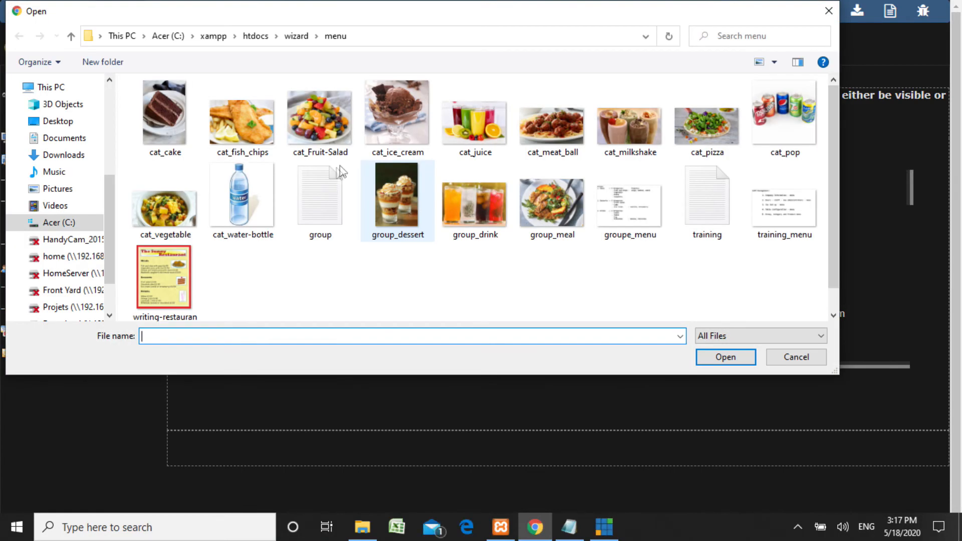
pyautogui.click(170, 240)
pyautogui.click(726, 356)
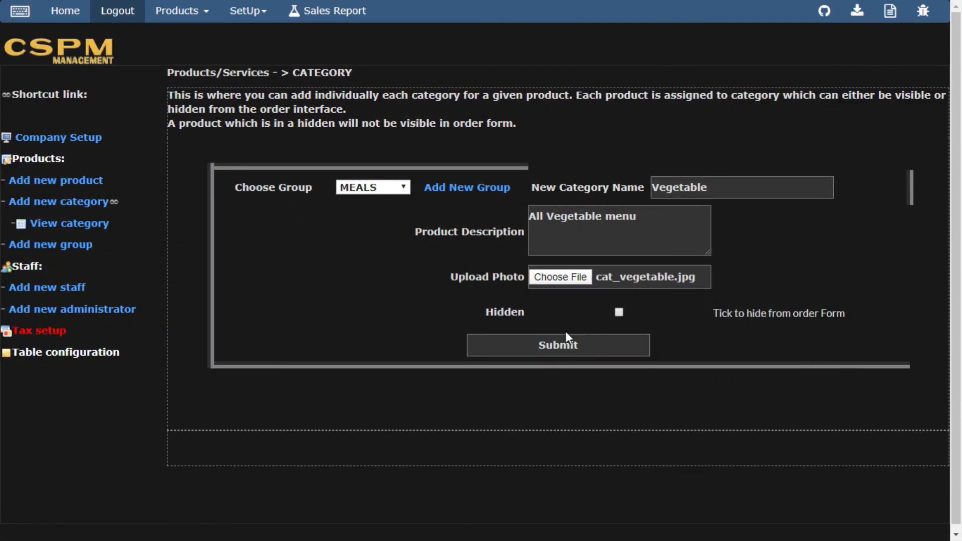
pyautogui.click(569, 351)
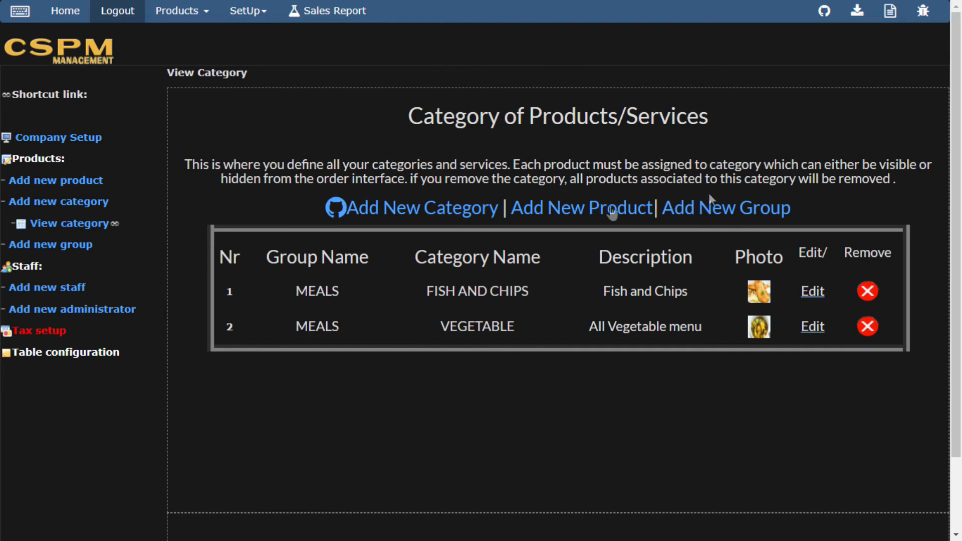
# Fill in a new Pizza category in the MEALS group with the description All Pizza, and open the photo selection.
pyautogui.click(447, 222)
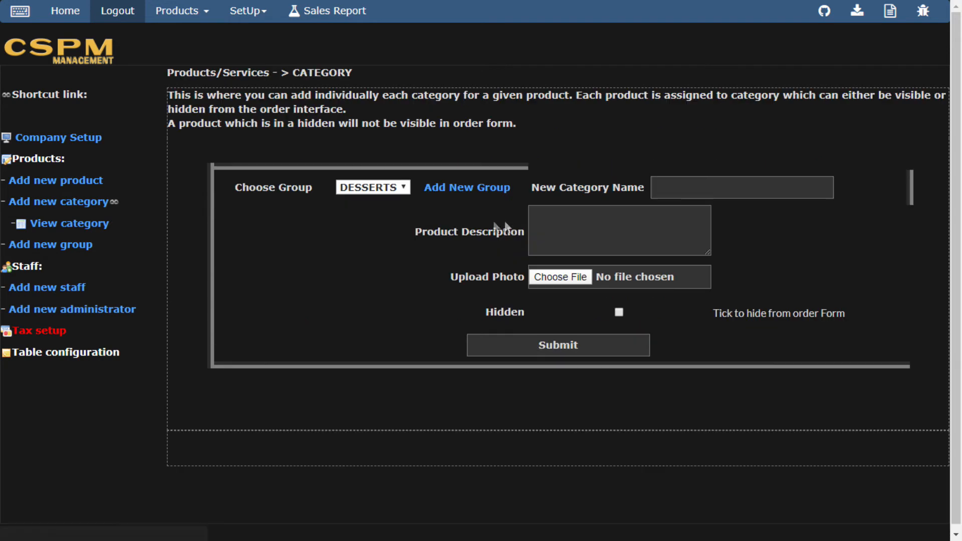
pyautogui.click(396, 188)
pyautogui.click(368, 251)
pyautogui.click(682, 186)
pyautogui.write('Pizza')
pyautogui.click(660, 243)
pyautogui.write('All Pizza')
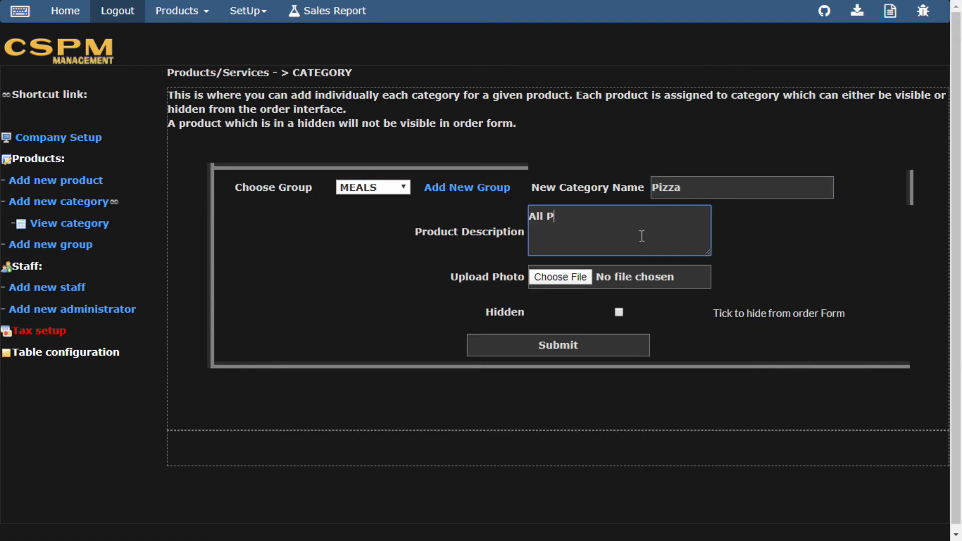
pyautogui.click(560, 277)
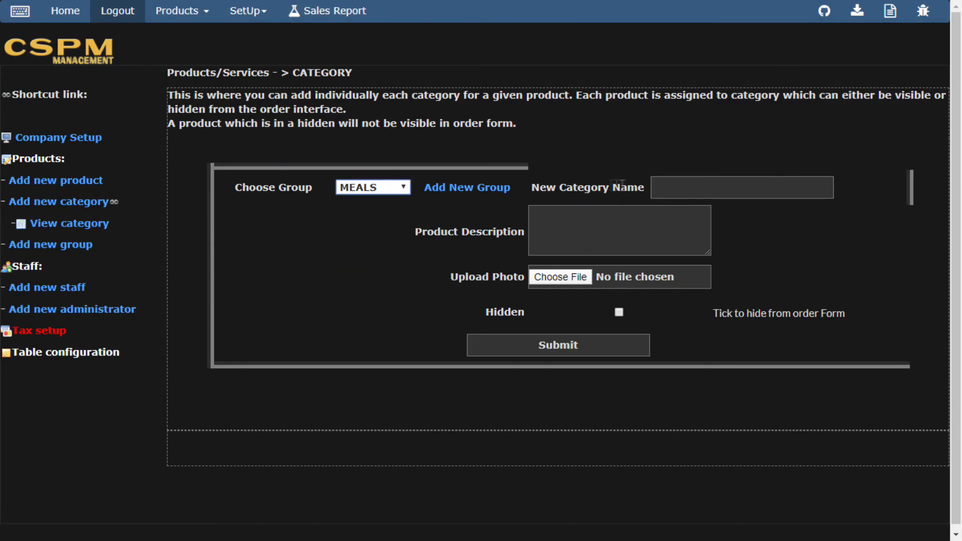
# Name the new category in the MEALS group Spaghetti and give it the description All spaghetti menu.
pyautogui.click(691, 190)
pyautogui.write('Spaghetti')
pyautogui.click(613, 229)
pyautogui.write('All spaghetti menu')
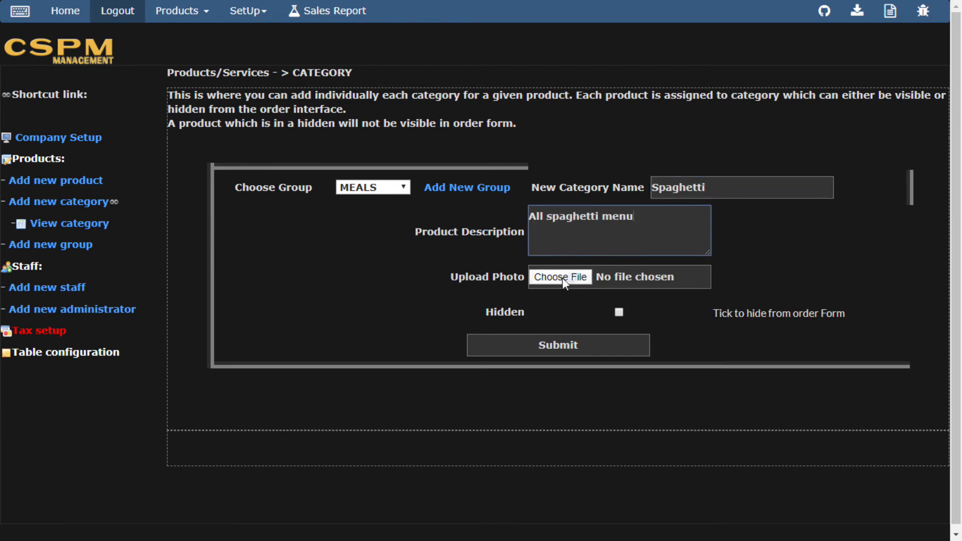
# Attach the cat_meat_ball photo to the Spaghetti category and submit it.
pyautogui.click(560, 278)
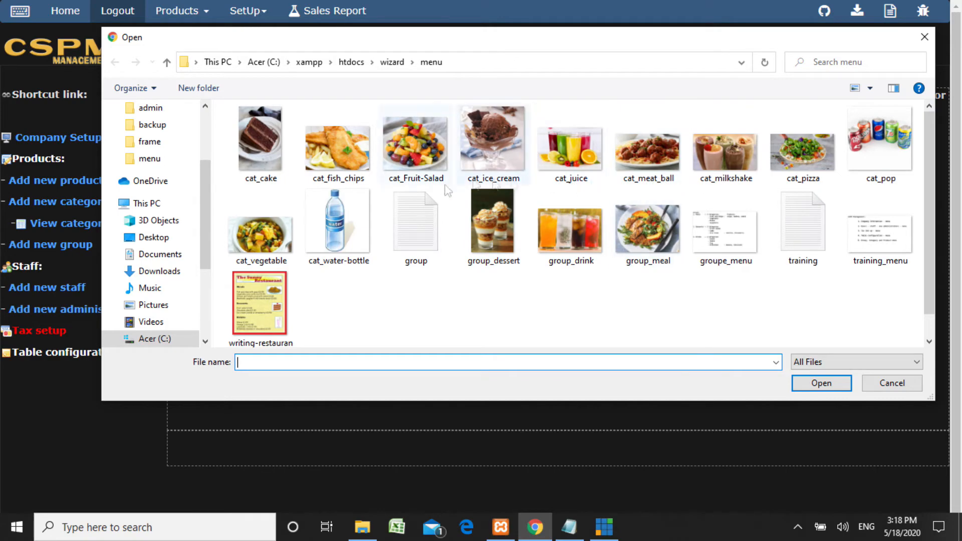
pyautogui.moveTo(561, 39); pyautogui.dragTo(541, 70)
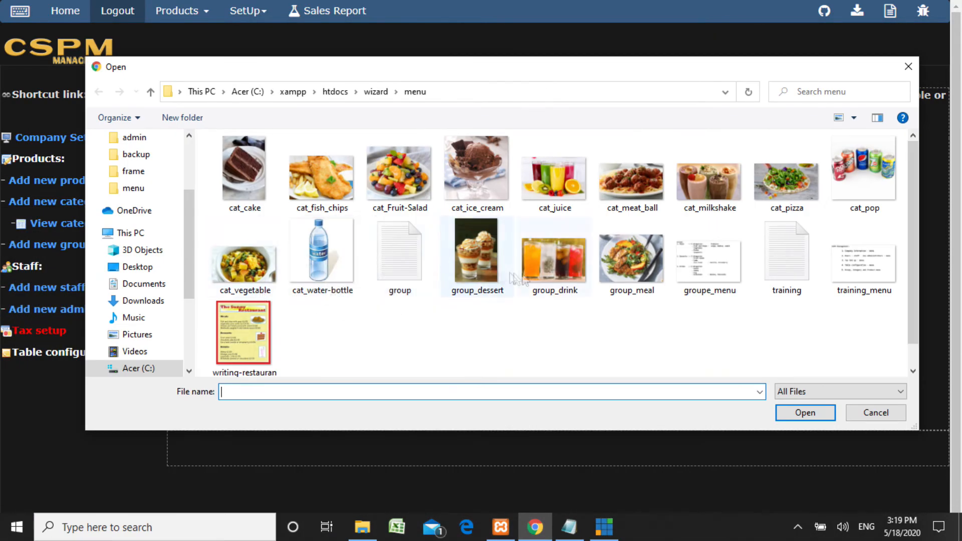
pyautogui.click(631, 181)
pyautogui.click(805, 413)
pyautogui.click(564, 349)
# Add a Fruit Salad category to the DESSERTS group with the description All Fruit Salad and the cat_Fruit-Salad photo, and submit it.
pyautogui.click(488, 210)
pyautogui.click(403, 187)
pyautogui.click(730, 194)
pyautogui.write('Fruit Salad')
pyautogui.click(618, 249)
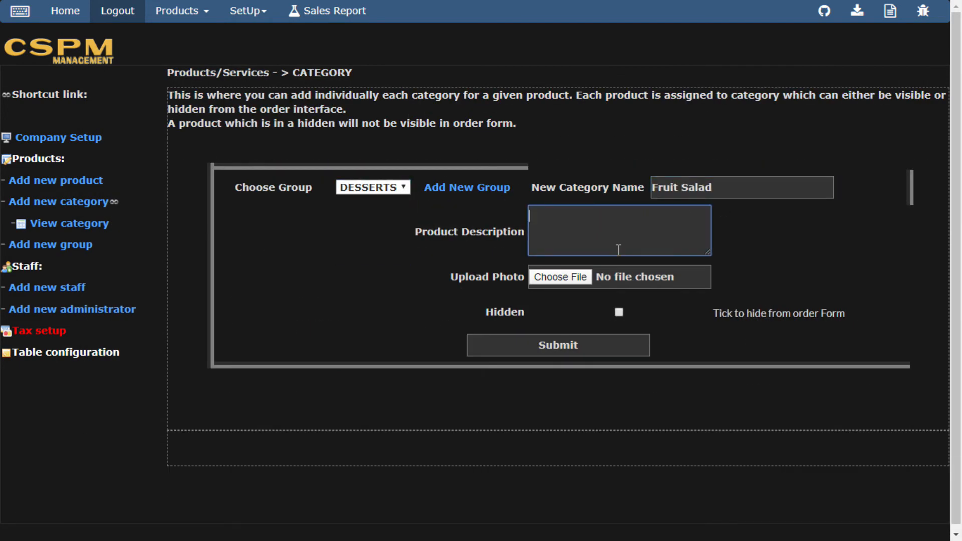
pyautogui.write('All Fruit Salad')
pyautogui.click(567, 277)
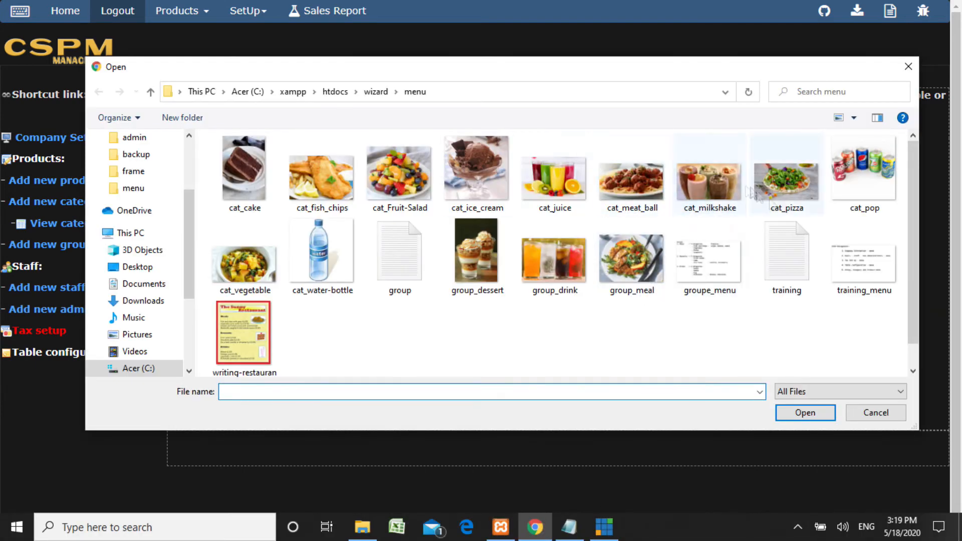
pyautogui.doubleClick(413, 185)
pyautogui.click(576, 346)
# Add a Cake category to the DESSERTS group with the description All Cake and the cat_cake photo, and submit it.
pyautogui.click(404, 209)
pyautogui.click(404, 187)
pyautogui.click(368, 207)
pyautogui.click(721, 188)
pyautogui.write('Cake')
pyautogui.click(652, 241)
pyautogui.write('All Cake')
pyautogui.click(561, 277)
pyautogui.doubleClick(247, 168)
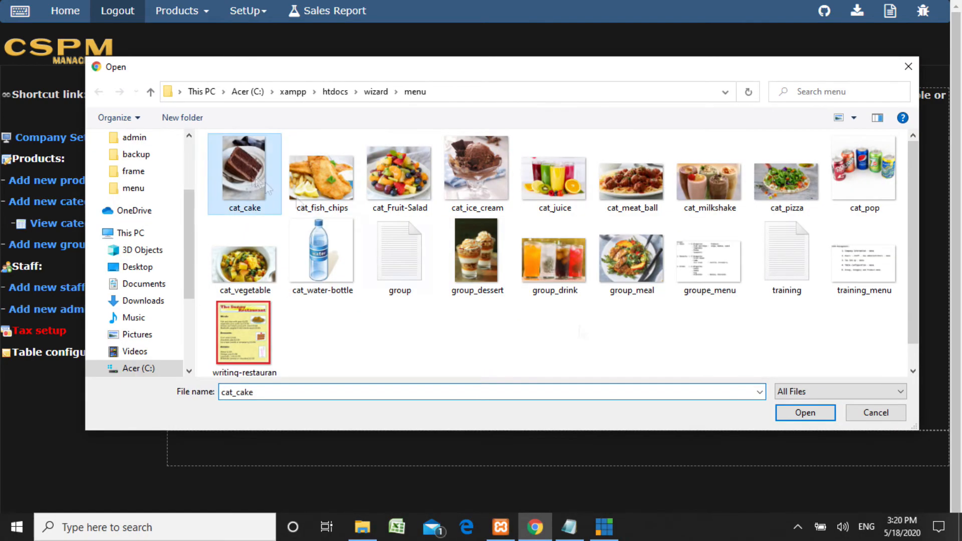
pyautogui.click(571, 350)
# Add an Ice cream category to the DESSERTS group with the description All Ice Cream and the cat_ice_cream photo, and submit it.
pyautogui.click(670, 189)
pyautogui.write('Ice Scream')
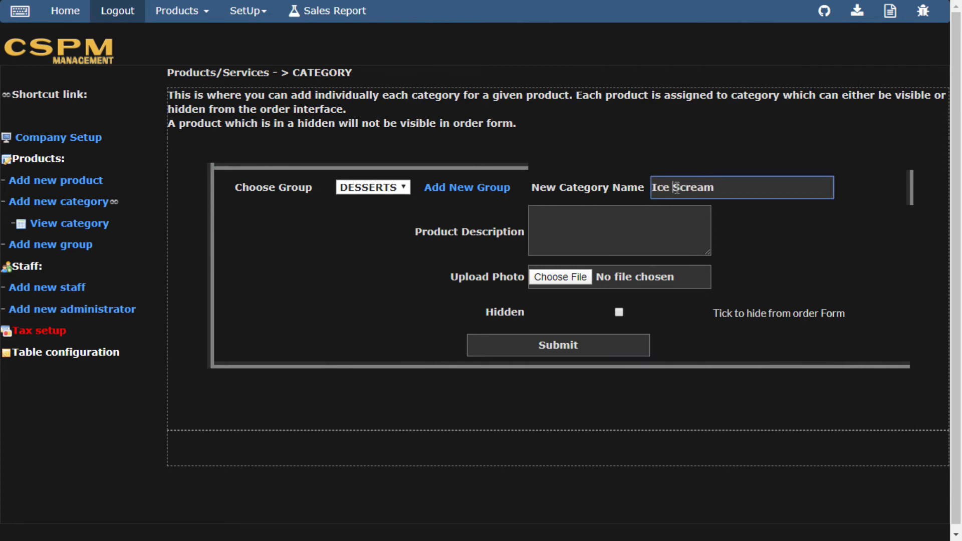
pyautogui.click(681, 188)
pyautogui.press('BackSpace')
pyautogui.write('cream')
pyautogui.click(640, 229)
pyautogui.write('All')
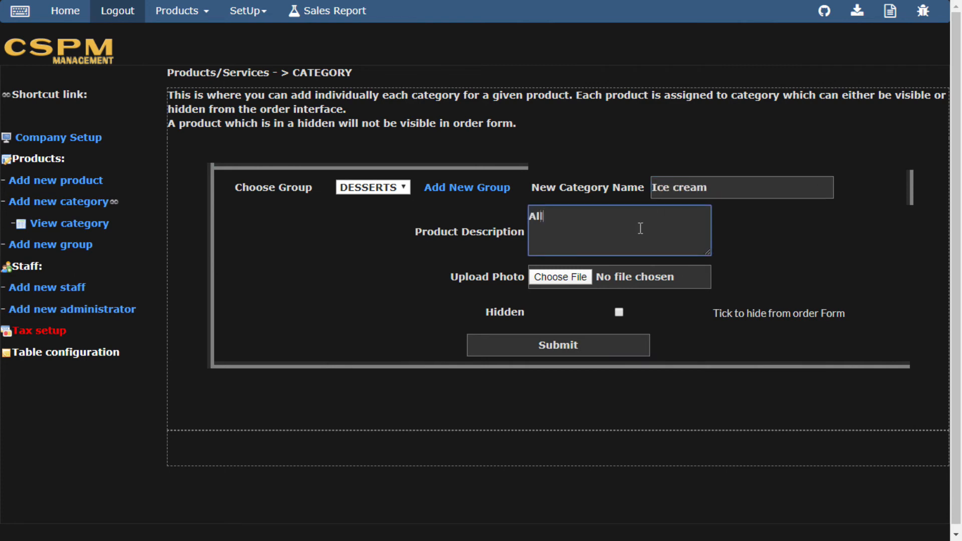
pyautogui.write(' Ice Ceream')
pyautogui.click(562, 277)
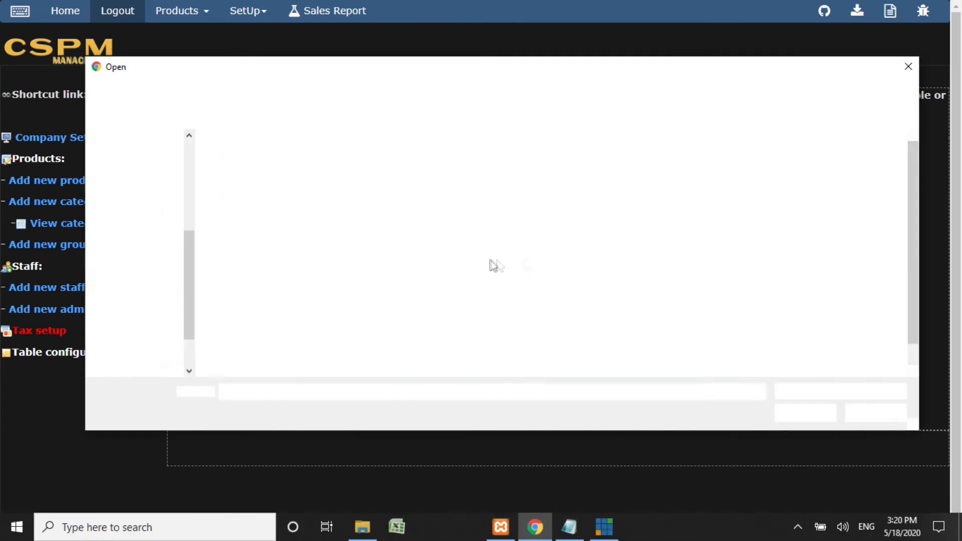
pyautogui.doubleClick(478, 200)
pyautogui.click(506, 344)
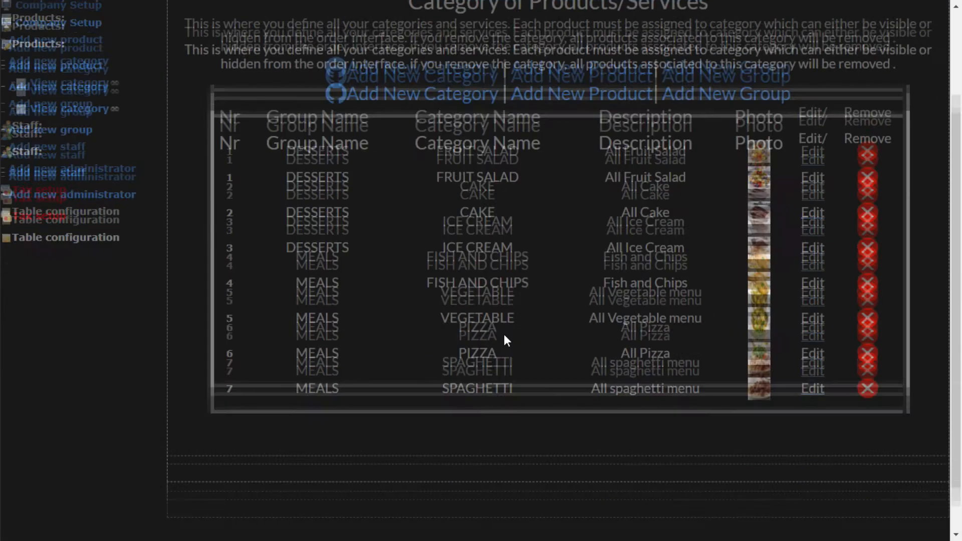
# Add a Water category to the DRINKS group with the description water and the cat_water-bottle photo, and submit it.
pyautogui.click(372, 187)
pyautogui.click(359, 229)
pyautogui.click(742, 187)
pyautogui.write('Water')
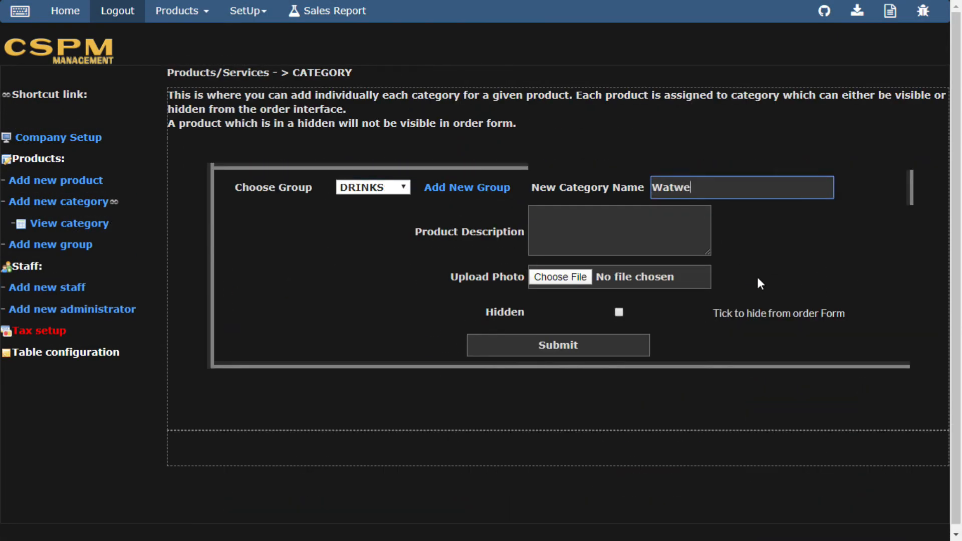
pyautogui.click(633, 239)
pyautogui.write('water')
pyautogui.click(576, 276)
pyautogui.click(322, 253)
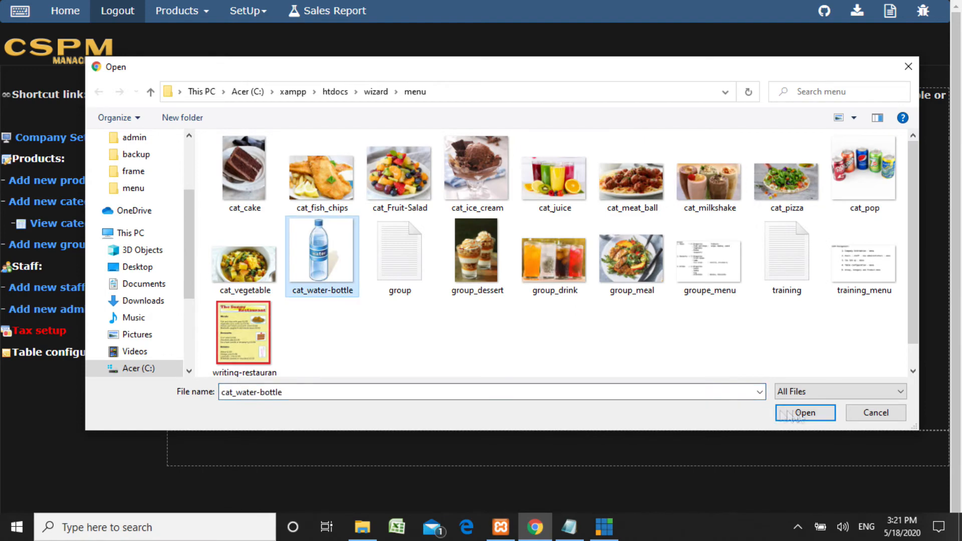
pyautogui.click(786, 413)
pyautogui.click(527, 341)
# Add a Juice category to the DRINKS group with the description Juice and the cat_juice photo, and submit it.
pyautogui.click(410, 206)
pyautogui.click(401, 230)
pyautogui.click(681, 186)
pyautogui.write('Juice')
pyautogui.click(593, 247)
pyautogui.write('Juice')
pyautogui.click(560, 277)
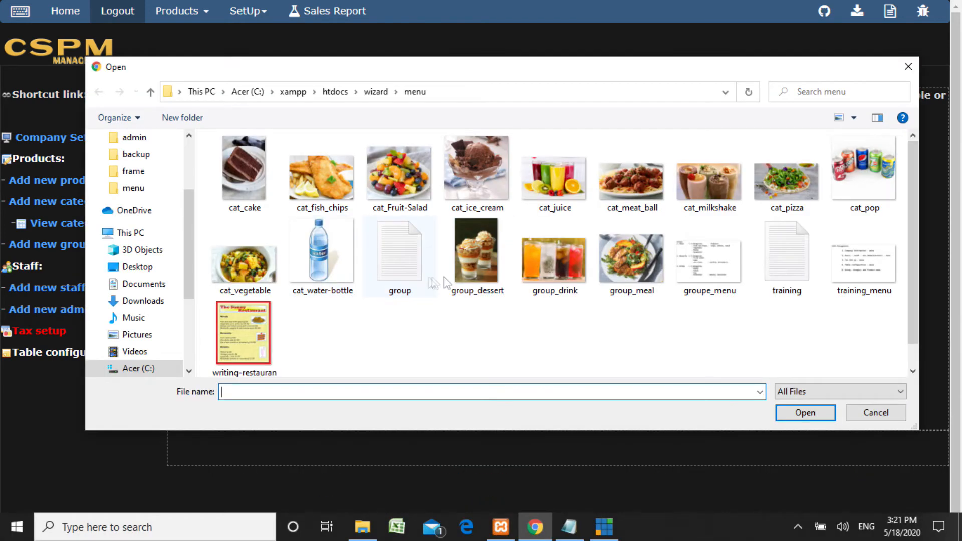
pyautogui.click(554, 178)
pyautogui.click(805, 413)
pyautogui.click(557, 347)
# Add a Pop Can category to the DRINKS group with the description Pop and the cat_pop photo, and submit it.
pyautogui.click(373, 188)
pyautogui.click(393, 244)
pyautogui.click(697, 190)
pyautogui.write('Pop Can')
pyautogui.click(646, 247)
pyautogui.write('Pop')
pyautogui.click(560, 278)
pyautogui.click(860, 168)
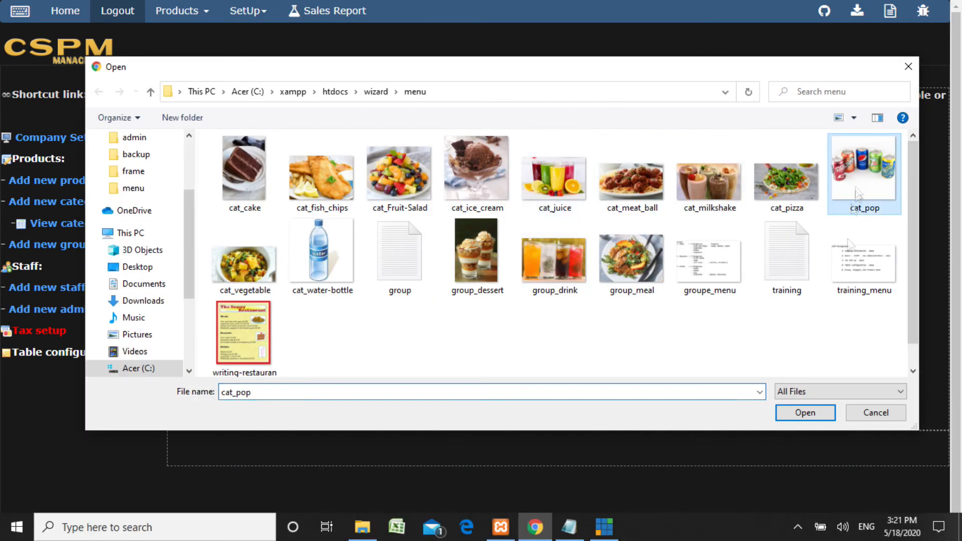
pyautogui.click(803, 410)
pyautogui.click(562, 348)
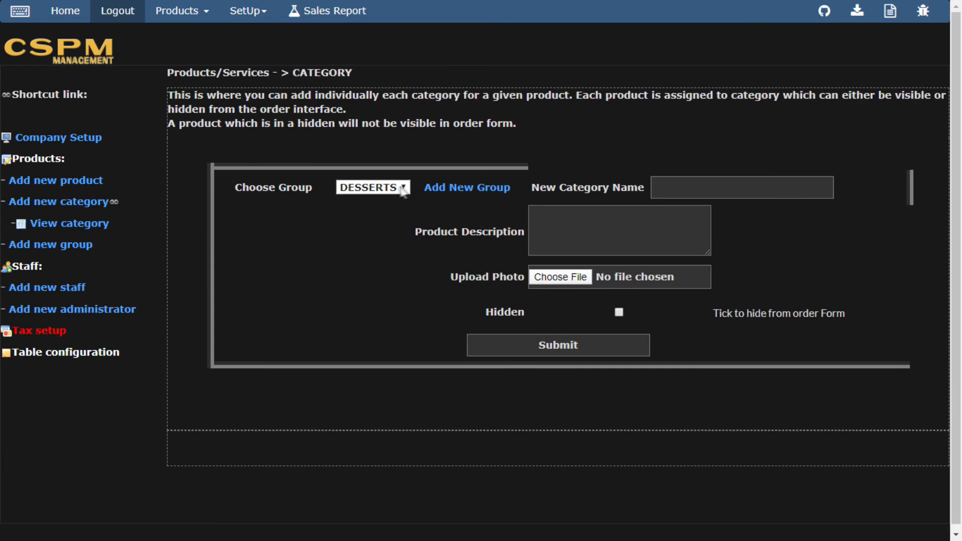
# Add a Milkshake category to the DRINKS group with the description Milkshake and the cat_milkshake photo, and submit it.
pyautogui.click(373, 187)
pyautogui.click(393, 244)
pyautogui.click(711, 198)
pyautogui.write('Mill')
pyautogui.press('BackSpace')
pyautogui.write('kshake')
pyautogui.click(668, 238)
pyautogui.write('Milkshake')
pyautogui.click(560, 277)
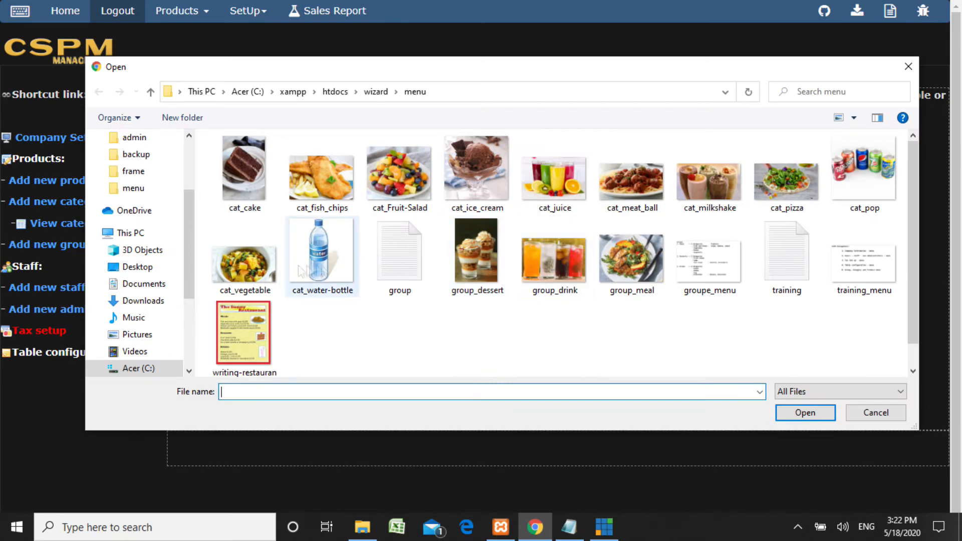
pyautogui.click(709, 175)
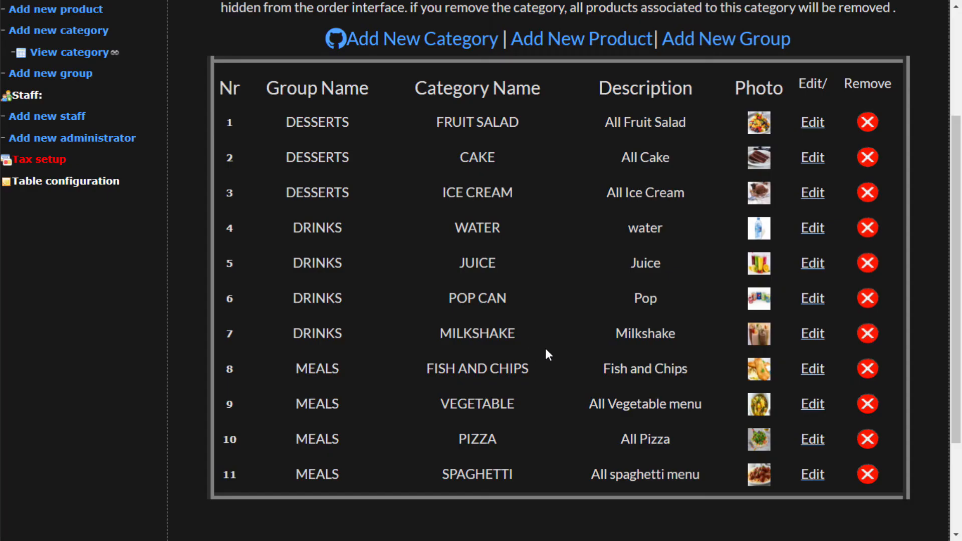
# Review the full category list, checking the group, description and photo of each category.
pyautogui.scroll(3, 552, 352)
pyautogui.scroll(-3, 542, 363)
pyautogui.scroll(3, 551, 377)
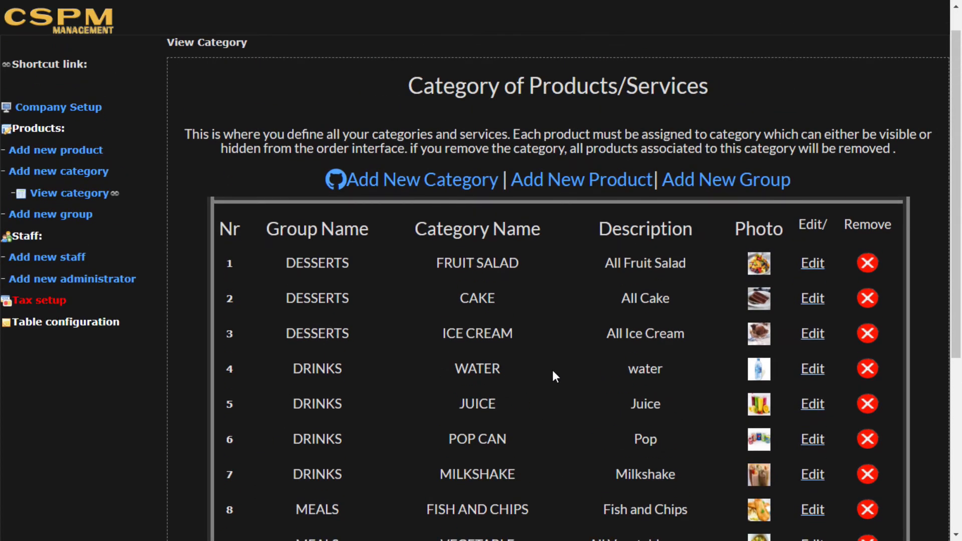
pyautogui.scroll(1, 553, 371)
pyautogui.scroll(-3, 664, 312)
pyautogui.scroll(3, 667, 309)
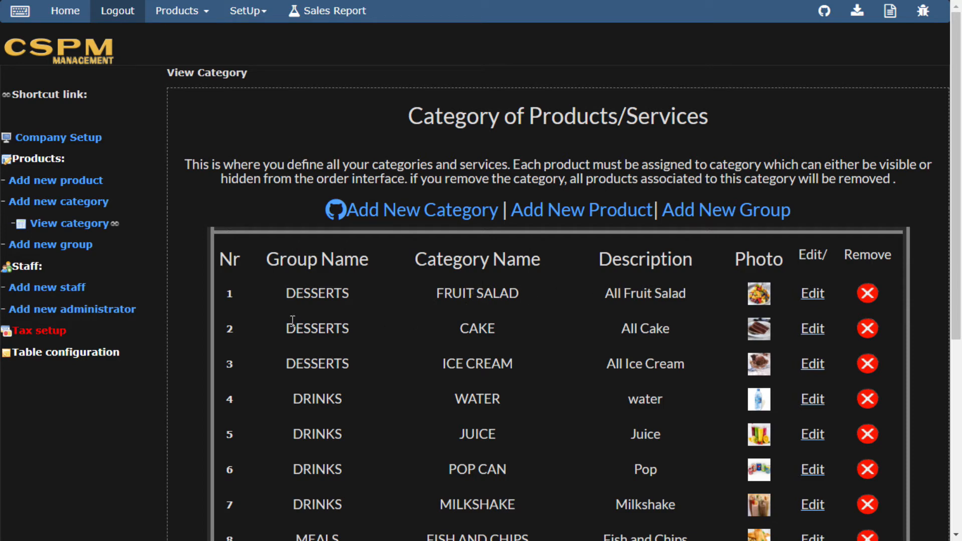
pyautogui.scroll(-3, 404, 331)
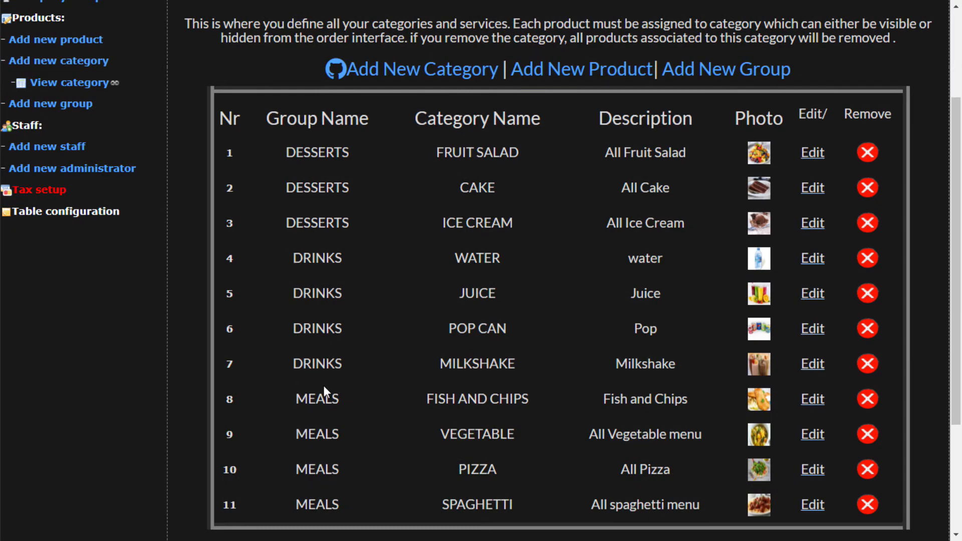
pyautogui.scroll(3, 323, 391)
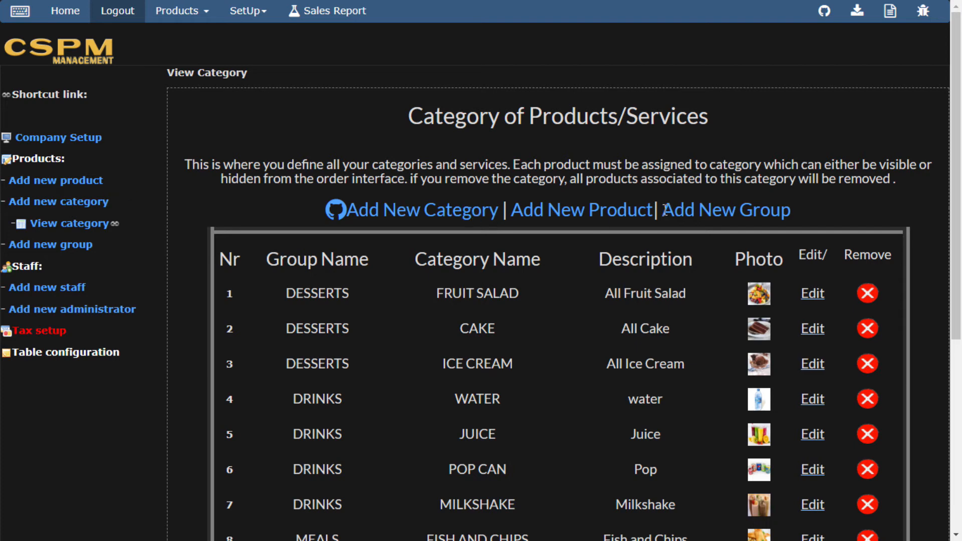
# Start a new product in the FISH AND CHIPS category and name it Large Fish and Chips.
pyautogui.click(611, 220)
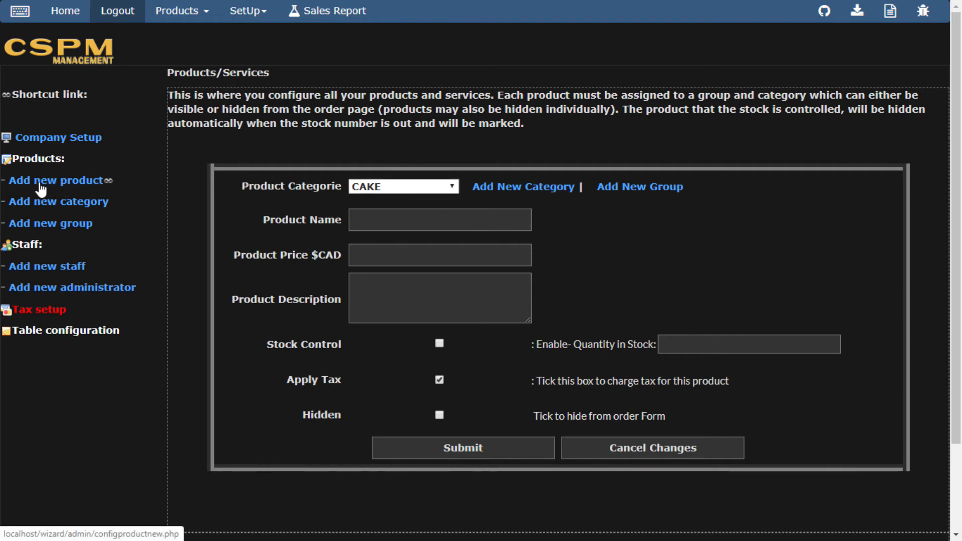
pyautogui.click(447, 186)
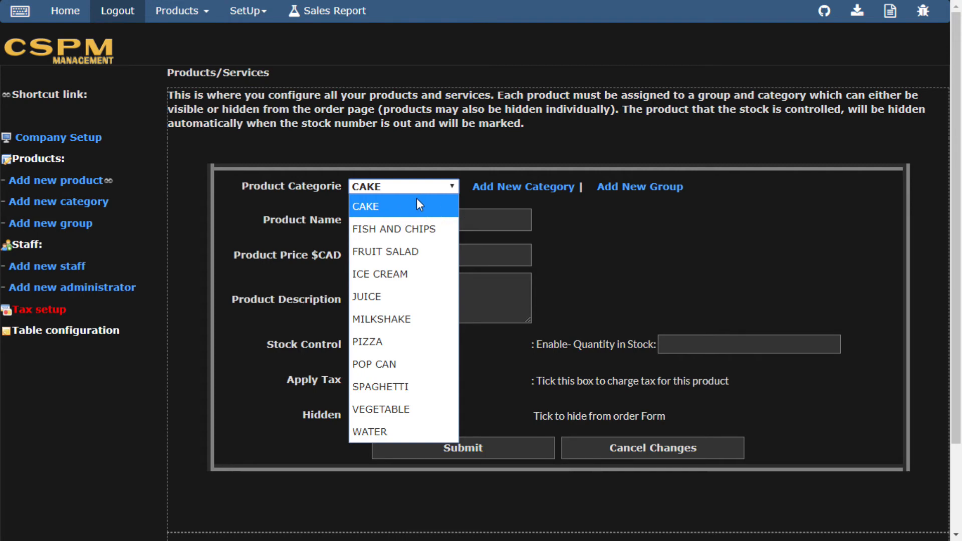
pyautogui.click(562, 217)
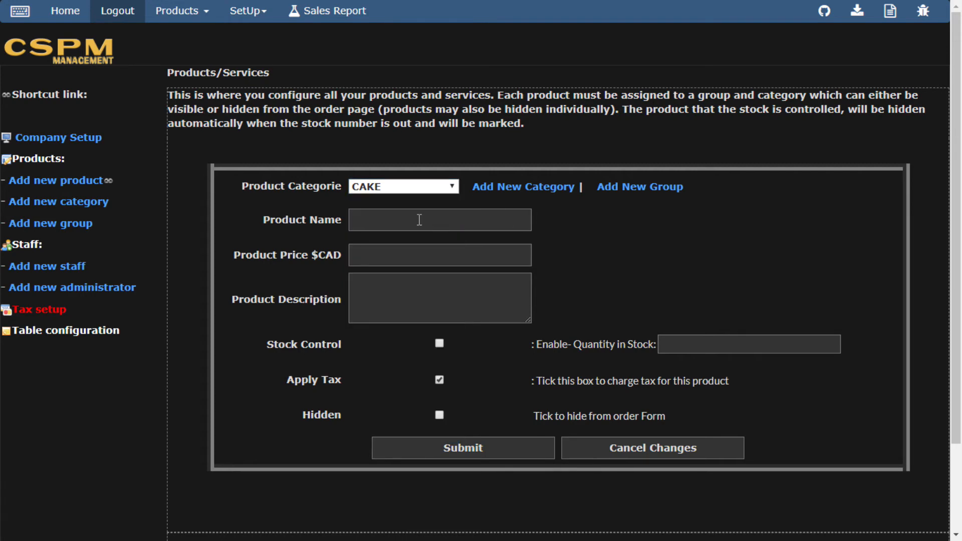
pyautogui.click(449, 184)
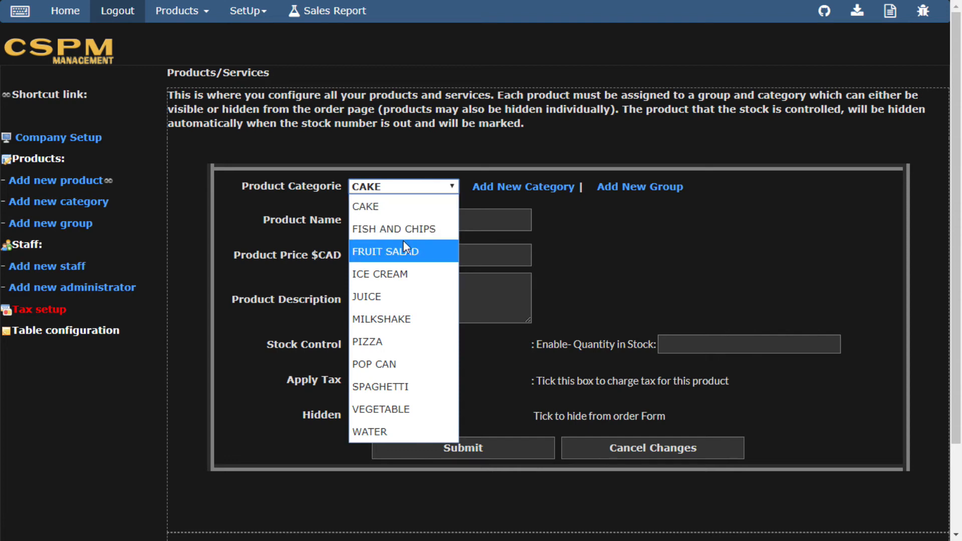
pyautogui.click(414, 229)
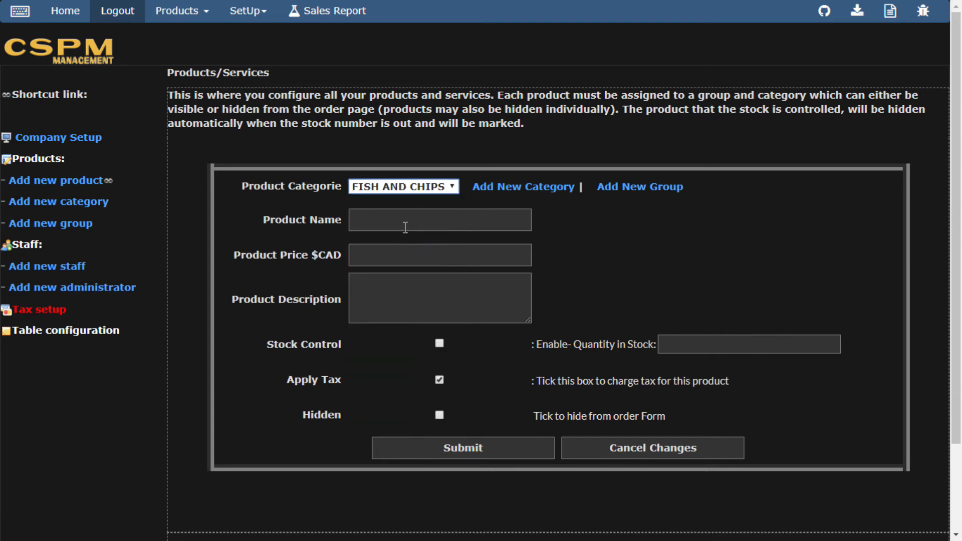
pyautogui.click(428, 223)
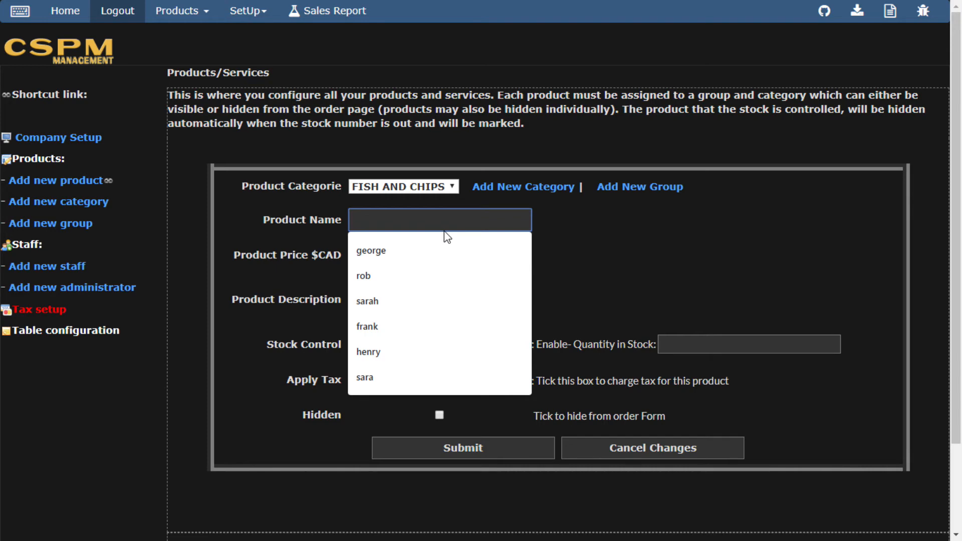
pyautogui.write('La')
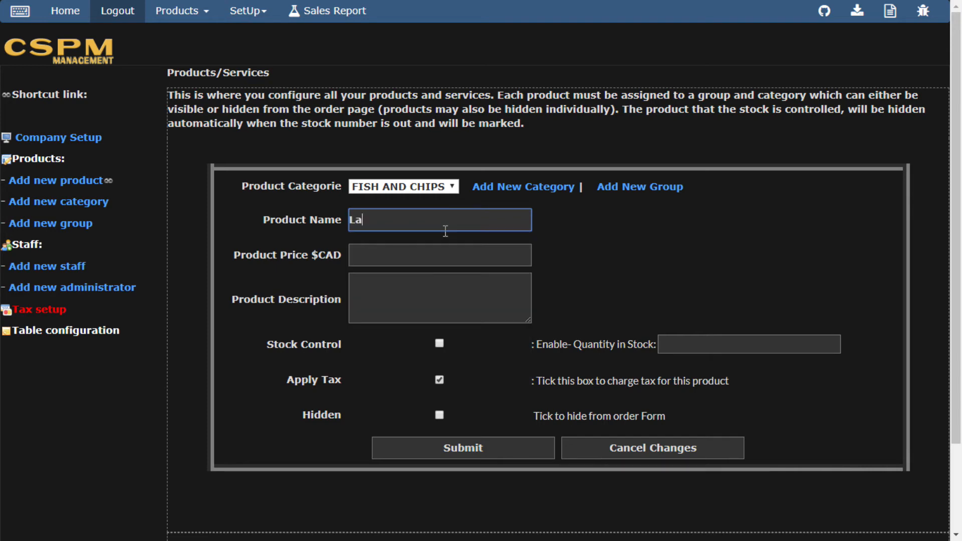
pyautogui.write('rge Fish and Chips')
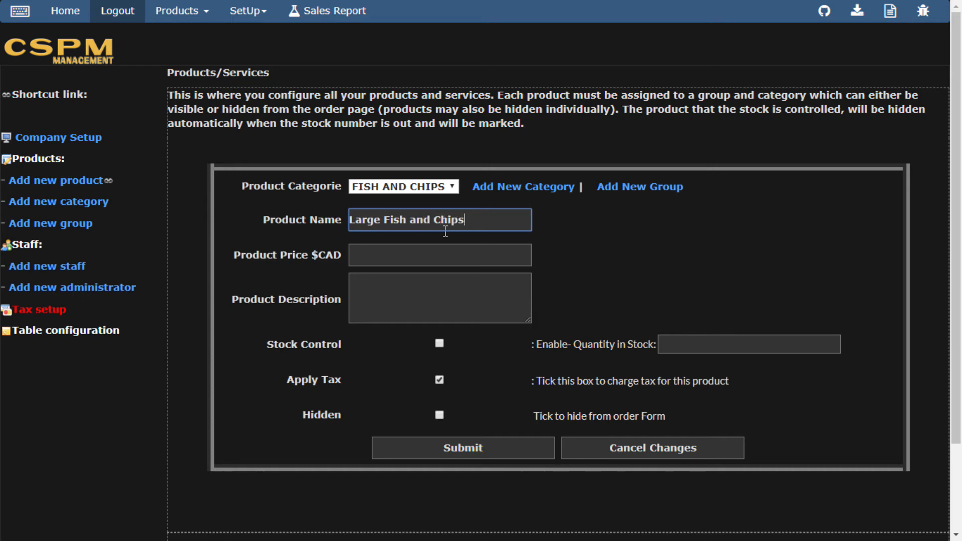
# Set the product's price to 10 CAD and its description to Large.
pyautogui.click(434, 260)
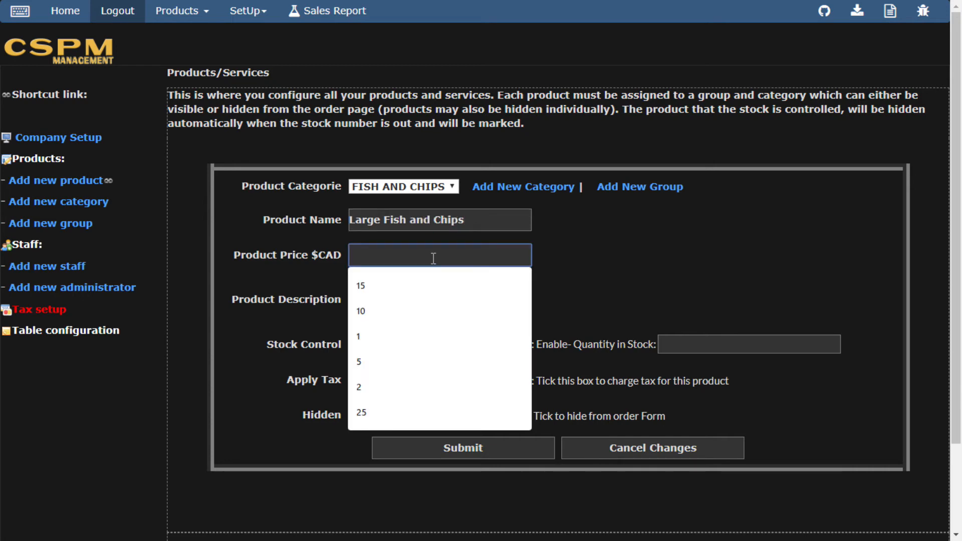
pyautogui.write('10')
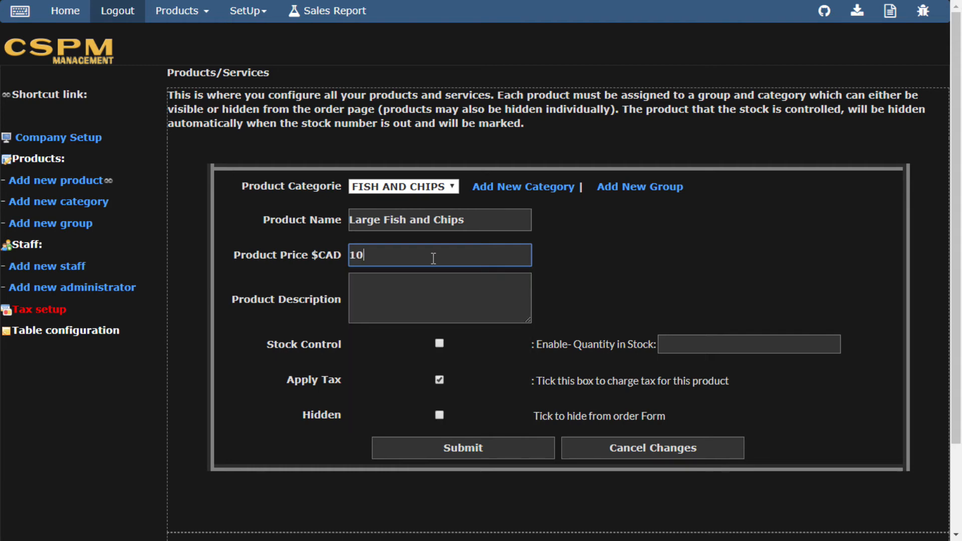
pyautogui.click(439, 304)
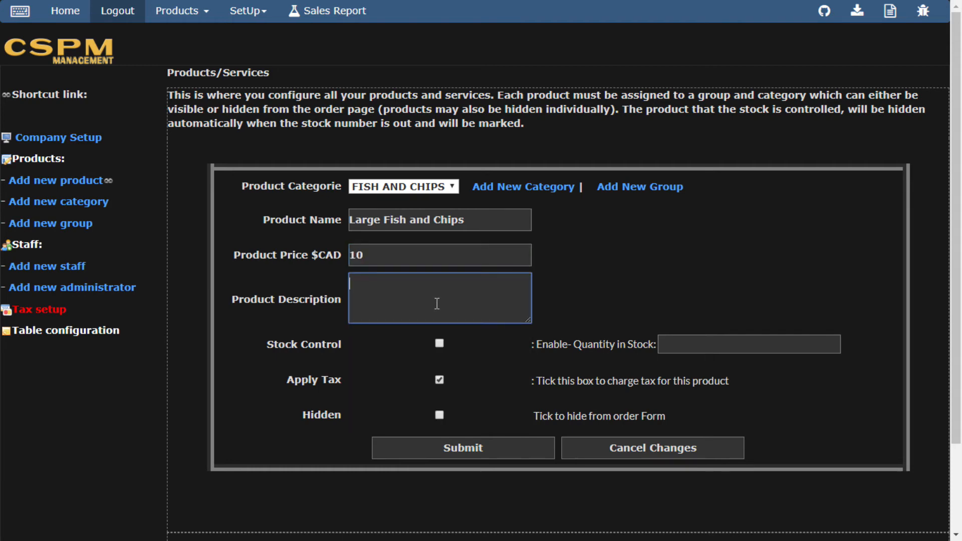
pyautogui.write('Lare')
pyautogui.press('BackSpace')
pyautogui.write('ge')
# Enable stock control with a quantity of 20, keep tax applied to the product, and submit it.
pyautogui.click(440, 343)
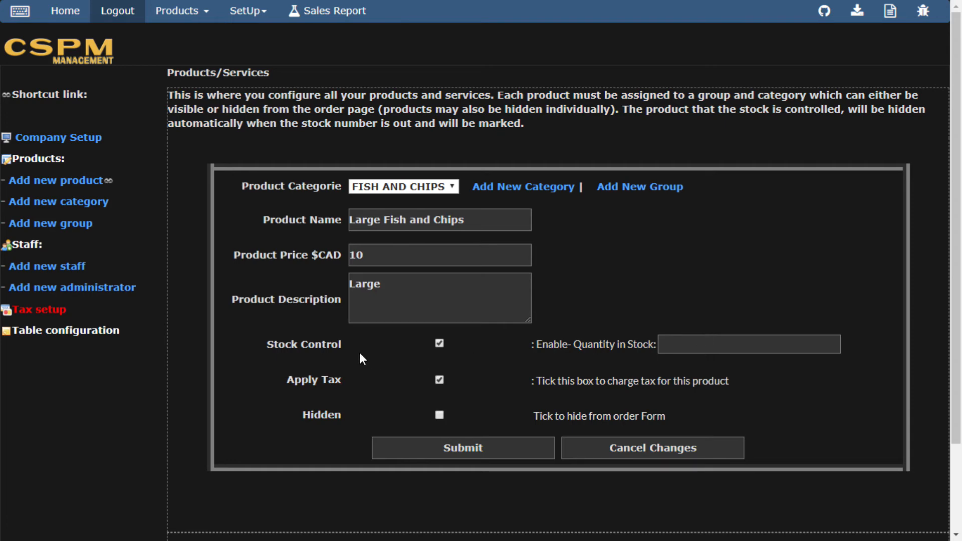
pyautogui.click(682, 346)
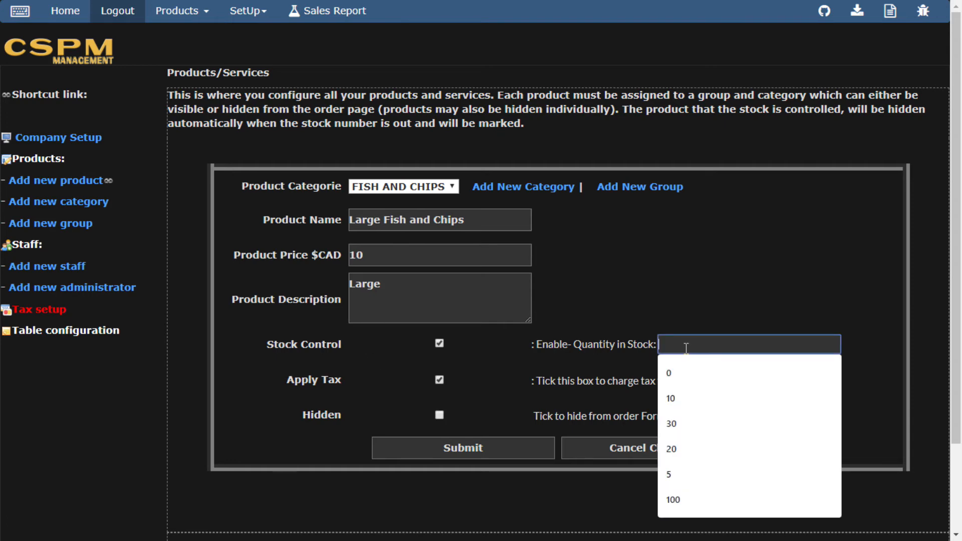
pyautogui.click(652, 310)
pyautogui.click(684, 341)
pyautogui.write('20')
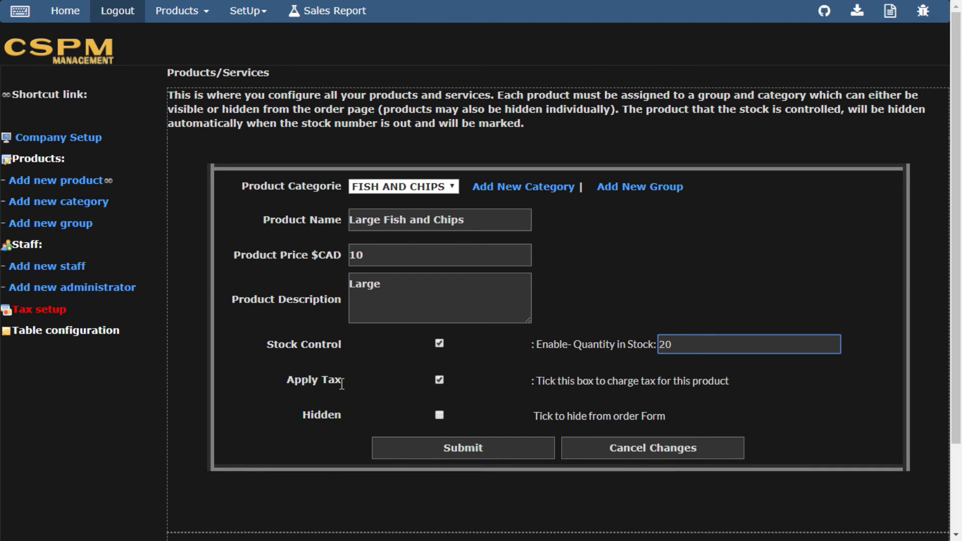
pyautogui.click(439, 381)
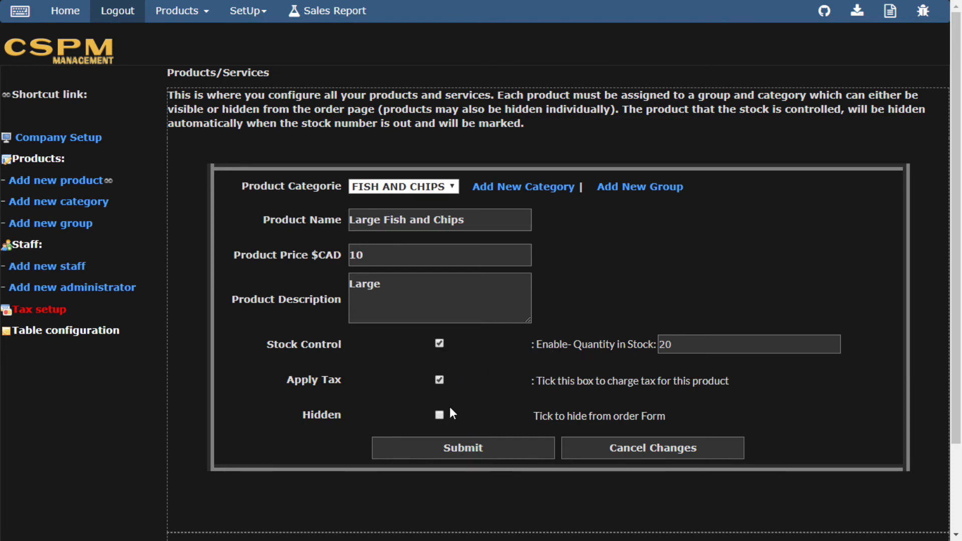
pyautogui.click(471, 456)
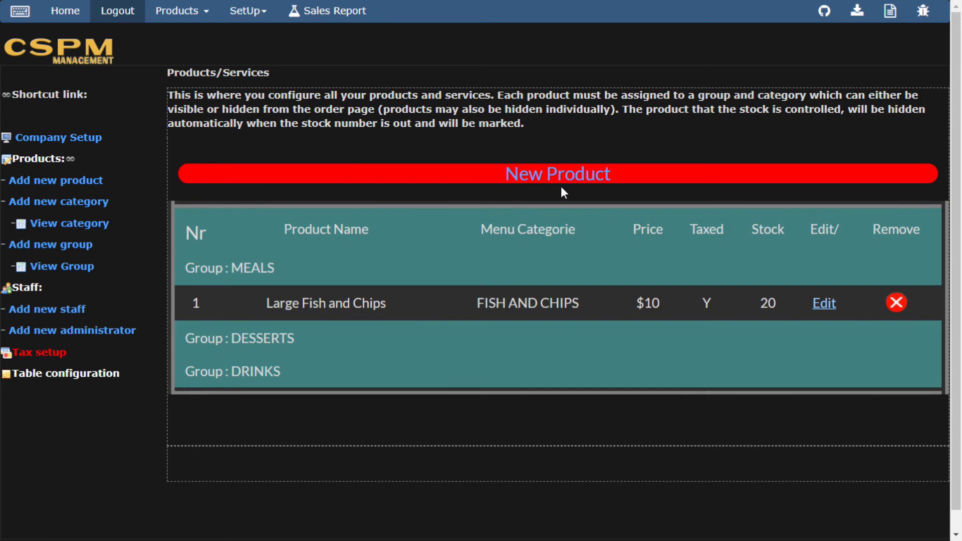
# Start a new product in the VEGETABLE category and name it Vegetable curry with rice.
pyautogui.click(531, 176)
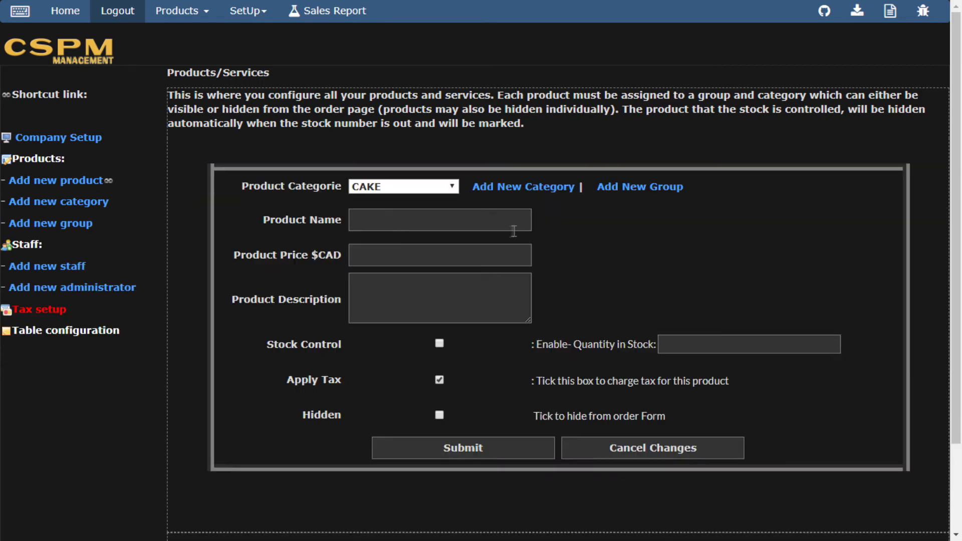
pyautogui.click(410, 186)
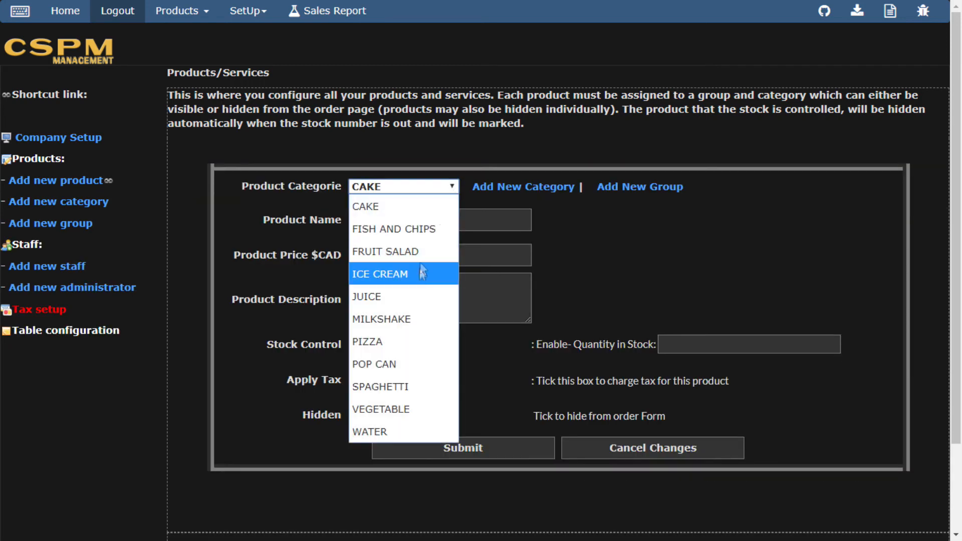
pyautogui.click(381, 409)
pyautogui.click(421, 220)
pyautogui.write('Vegeta')
pyautogui.click(408, 251)
# Set the price to 6.50 CAD, reuse the product name as its description, and submit the product.
pyautogui.click(408, 256)
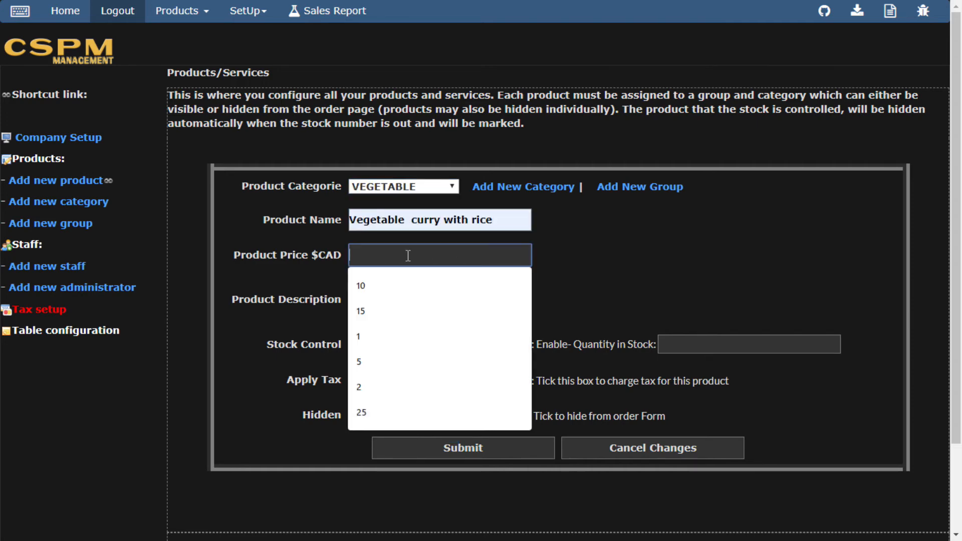
pyautogui.write('6.50')
pyautogui.hotkey('shift', 'Tab')
pyautogui.hotkey('ctrl', 'c')
pyautogui.click(419, 299)
pyautogui.hotkey('ctrl', 'v')
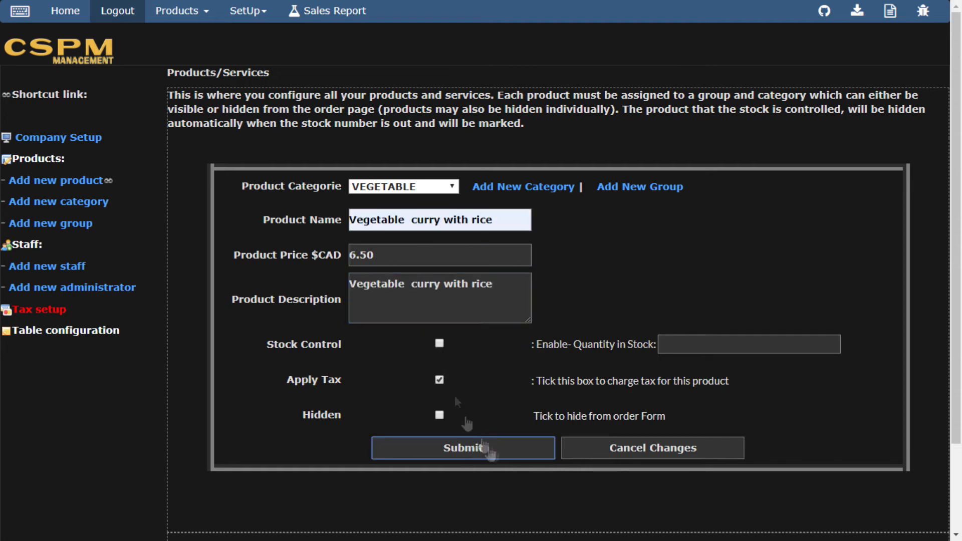
pyautogui.click(483, 451)
# Start a new product in the PIZZA category and name it Cheese and Tomato pizza.
pyautogui.click(450, 187)
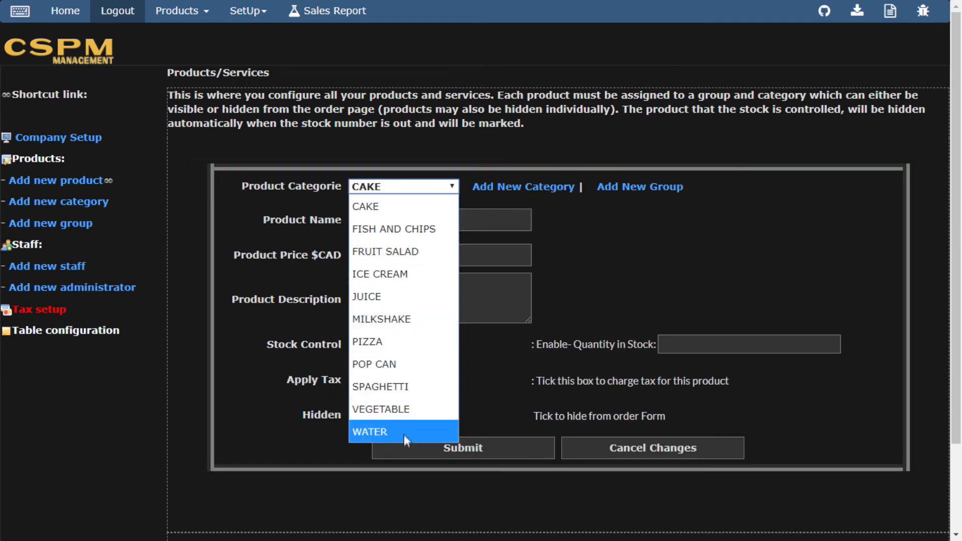
pyautogui.click(404, 342)
pyautogui.click(407, 226)
pyautogui.write('C')
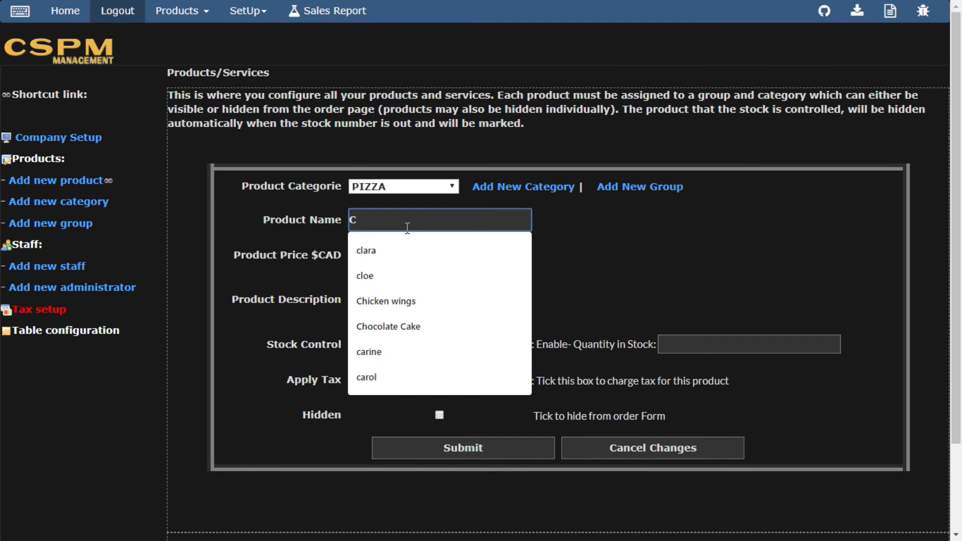
pyautogui.write('heese')
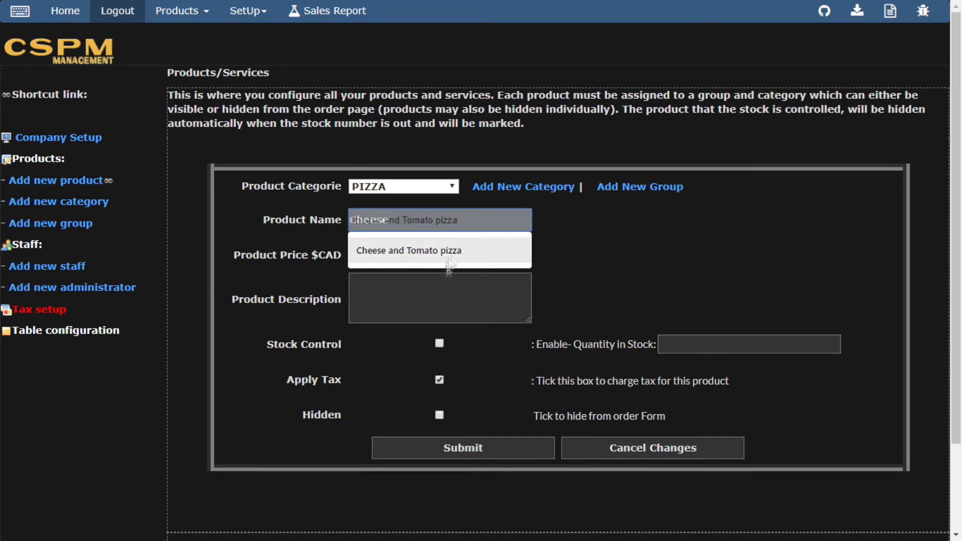
pyautogui.click(457, 254)
# Set the pizza's price to 8 CAD, copy its name into the description, and submit it.
pyautogui.click(457, 256)
pyautogui.write('8')
pyautogui.click(443, 301)
pyautogui.moveTo(507, 226); pyautogui.dragTo(188, 220)
pyautogui.hotkey('ctrl', 'c')
pyautogui.click(416, 286)
pyautogui.hotkey('ctrl', 'v')
pyautogui.click(466, 448)
# Start a new product in the SPAGHETTI category and name it Meatballs, spaghetti and Tomato.
pyautogui.click(453, 186)
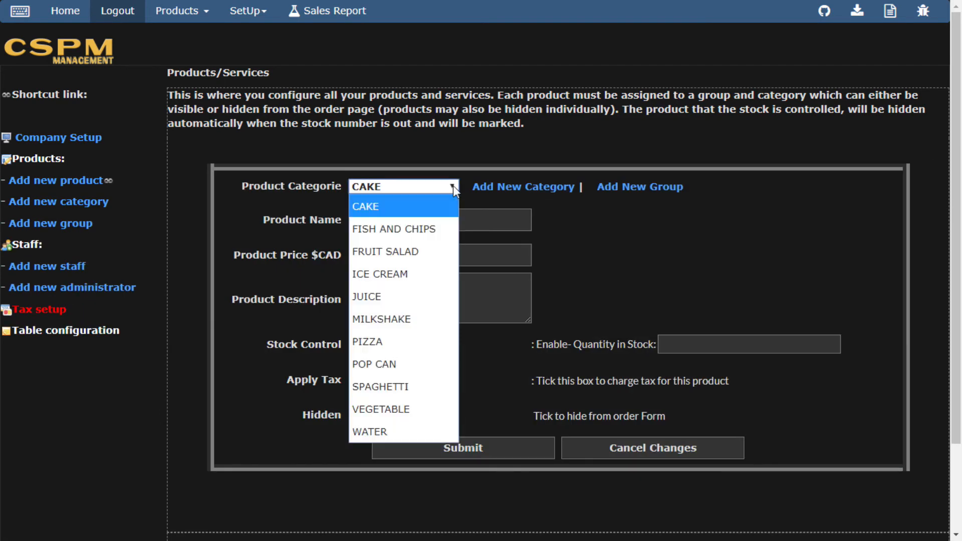
pyautogui.click(411, 385)
pyautogui.click(406, 223)
pyautogui.write('Meat')
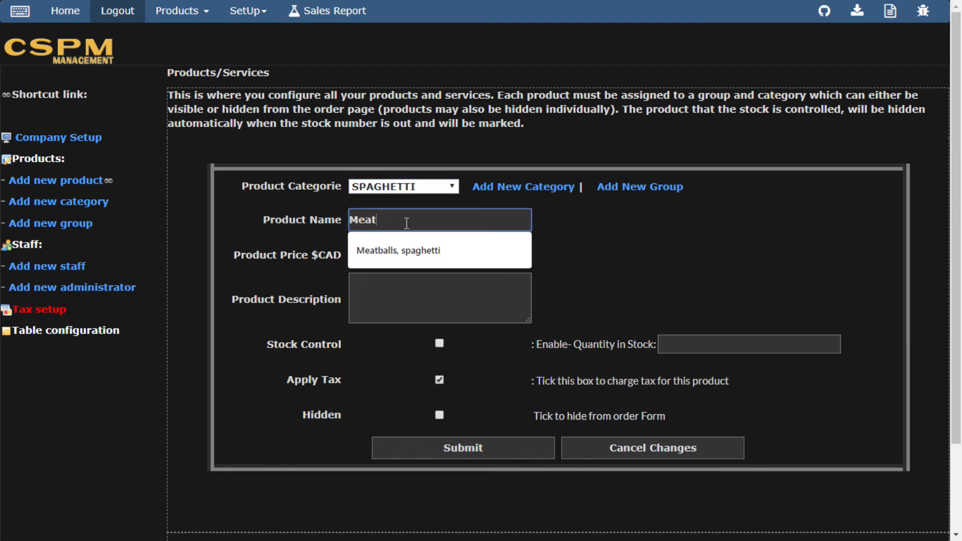
pyautogui.press('Down')
pyautogui.press('Return')
pyautogui.write('and Tomatoo')
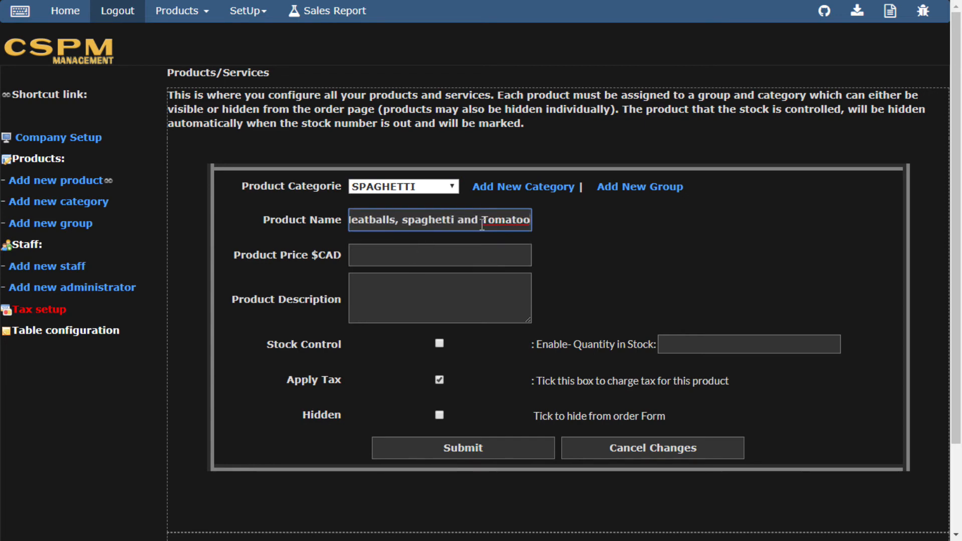
pyautogui.press('BackSpace')
# Set the spaghetti dish's price to 5.50 CAD, copy its name into the description, and submit it.
pyautogui.click(489, 254)
pyautogui.write('5.50')
pyautogui.click(416, 286)
pyautogui.moveTo(352, 221); pyautogui.dragTo(592, 215)
pyautogui.click(425, 290)
pyautogui.write('v')
pyautogui.moveTo(381, 289); pyautogui.dragTo(349, 287)
pyautogui.moveTo(350, 221); pyautogui.dragTo(553, 226)
pyautogui.hotkey('ctrl', 'c')
pyautogui.moveTo(381, 287); pyautogui.dragTo(248, 287)
pyautogui.hotkey('ctrl', 'v')
pyautogui.click(475, 454)
# Start a new product in the FRUIT SALAD category and name it Fruit Salad with Cream.
pyautogui.scroll(-2, 471, 395)
pyautogui.click(586, 103)
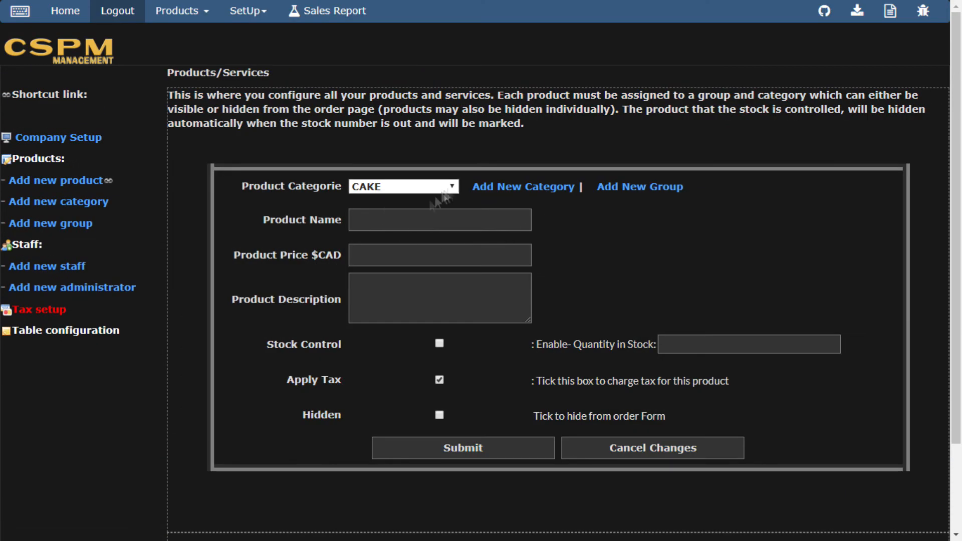
pyautogui.click(411, 186)
pyautogui.click(386, 254)
pyautogui.click(388, 228)
pyautogui.write('Fruit')
pyautogui.click(424, 249)
# Set the fruit salad's price to 3 CAD, copy its name into the description, and submit it.
pyautogui.click(446, 261)
pyautogui.write('3')
pyautogui.click(389, 296)
pyautogui.moveTo(486, 221); pyautogui.dragTo(310, 219)
pyautogui.hotkey('ctrl', 'c')
pyautogui.click(426, 298)
pyautogui.hotkey('ctrl', 'v')
pyautogui.click(453, 448)
# Start a new product in the CAKE category and name it Chocolate Cake.
pyautogui.click(554, 176)
pyautogui.click(452, 186)
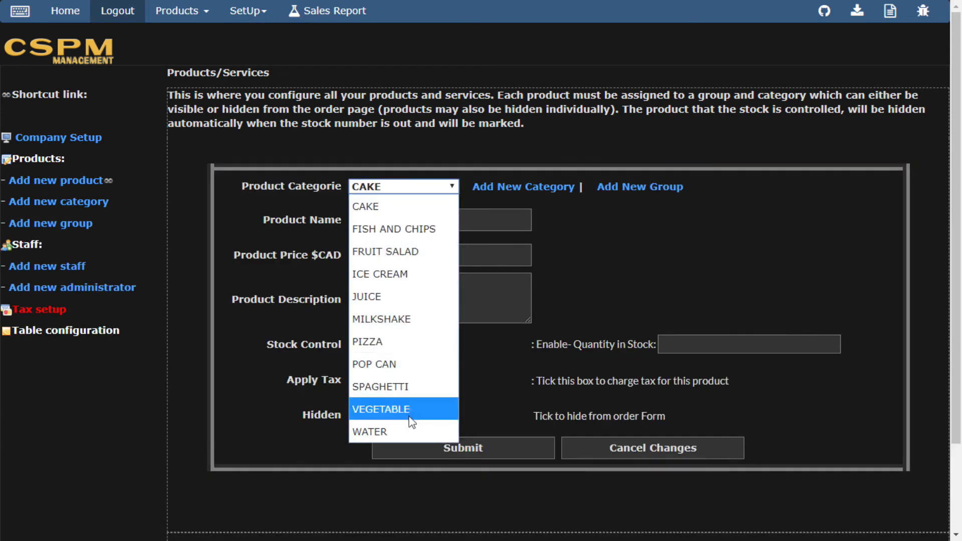
pyautogui.click(407, 207)
pyautogui.click(409, 221)
pyautogui.write('Cho')
pyautogui.click(434, 250)
# Set the price to 2 CAD and the description to Chocolate Cake, and submit the product.
pyautogui.click(434, 254)
pyautogui.write('2')
pyautogui.click(434, 294)
pyautogui.write('Chocolate Cake')
pyautogui.click(457, 448)
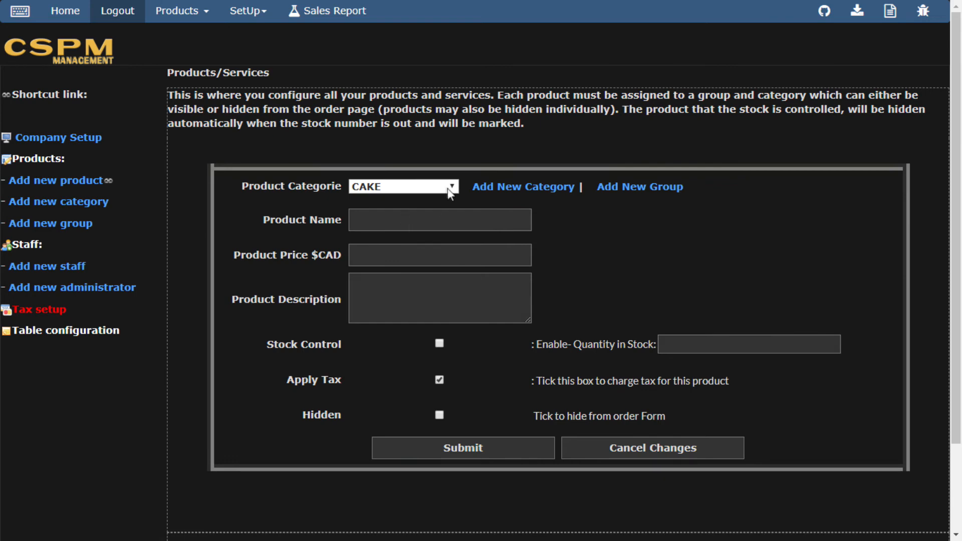
# Start a new product in the ICE CREAM category and name it Vanilla Ice Cream.
pyautogui.click(449, 189)
pyautogui.click(412, 265)
pyautogui.click(423, 221)
pyautogui.write('Va')
pyautogui.click(426, 253)
# Set the vanilla ice cream's price to 2.50 CAD, copy its name into the description, and submit it.
pyautogui.click(431, 256)
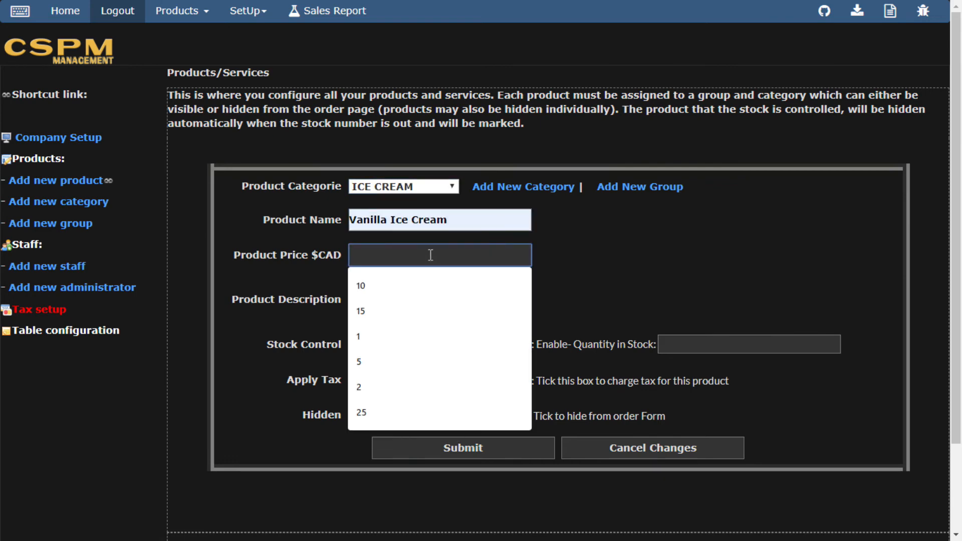
pyautogui.write('2.50')
pyautogui.click(416, 290)
pyautogui.moveTo(469, 222); pyautogui.dragTo(279, 221)
pyautogui.hotkey('ctrl', 'c')
pyautogui.click(398, 295)
pyautogui.hotkey('ctrl', 'v')
pyautogui.click(463, 447)
# Add a new product named Strawberry Ice Cream in the ICE CREAM category, priced at 4 CAD.
pyautogui.click(556, 178)
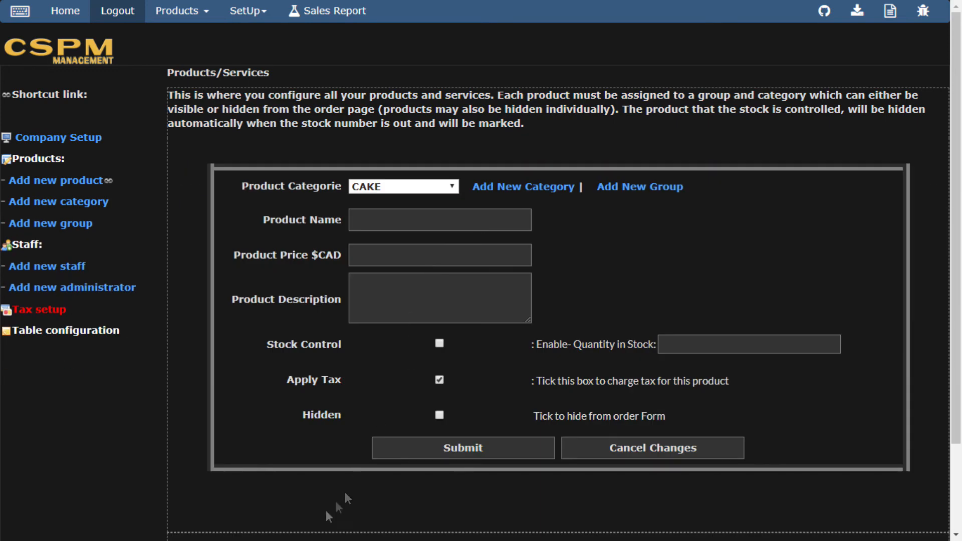
pyautogui.click(437, 188)
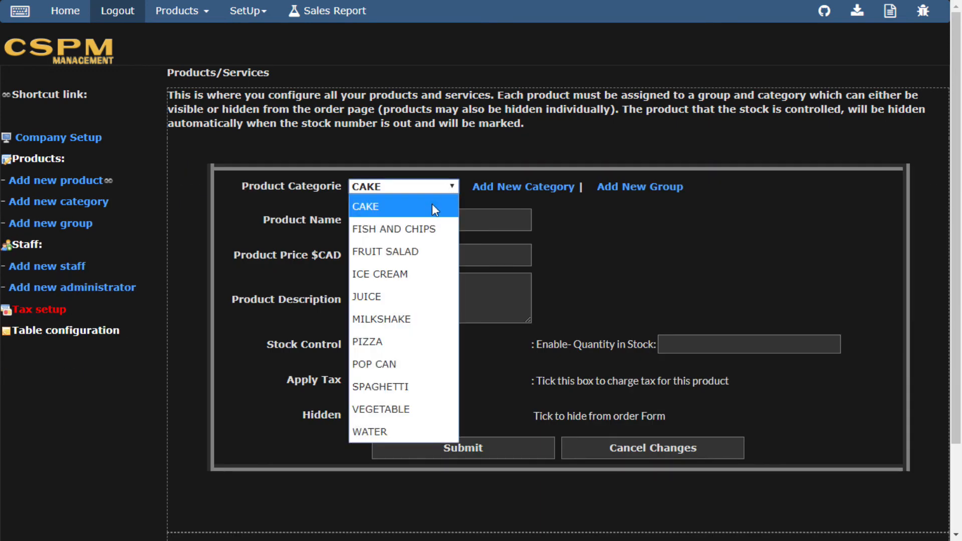
pyautogui.click(379, 274)
pyautogui.click(399, 221)
pyautogui.write('st')
pyautogui.click(395, 338)
pyautogui.click(401, 255)
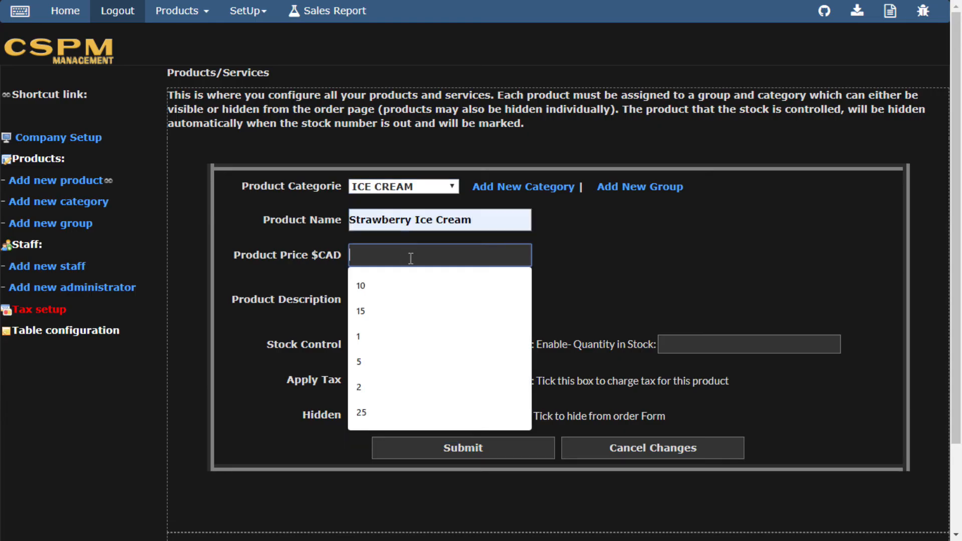
pyautogui.write('4')
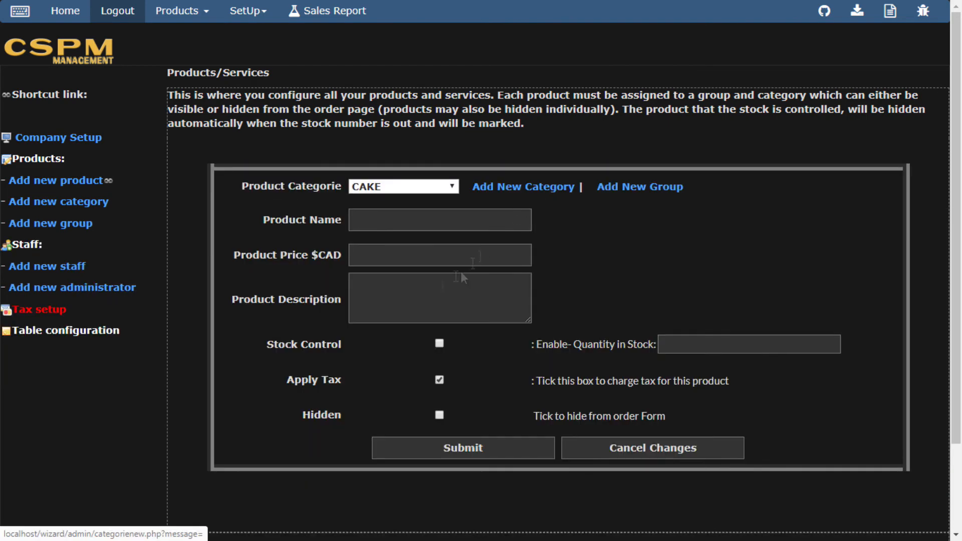
# Start a new product in the WATER category and name it Bottle of water.
pyautogui.click(421, 187)
pyautogui.click(391, 429)
pyautogui.click(400, 221)
pyautogui.write('bott')
pyautogui.click(400, 250)
# Set the bottled water's price to 2 CAD, paste the copied text as its description, and submit it.
pyautogui.click(430, 255)
pyautogui.write('2')
pyautogui.click(391, 288)
pyautogui.hotkey('ctrl', 'v')
# Start a new product in the JUICE category and name it Orange Juice.
pyautogui.click(411, 219)
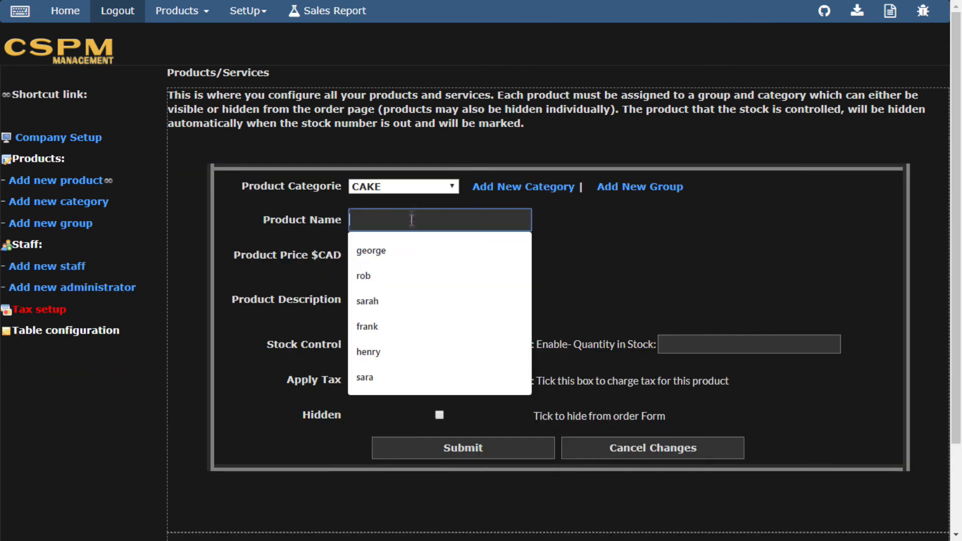
pyautogui.click(404, 187)
pyautogui.click(371, 298)
pyautogui.click(445, 221)
pyautogui.write('O')
pyautogui.click(419, 251)
# Set the price to 3 CAD and the description to Orange Juice, and submit the product.
pyautogui.click(414, 253)
pyautogui.write('3')
pyautogui.click(370, 287)
pyautogui.write('Orange Juice')
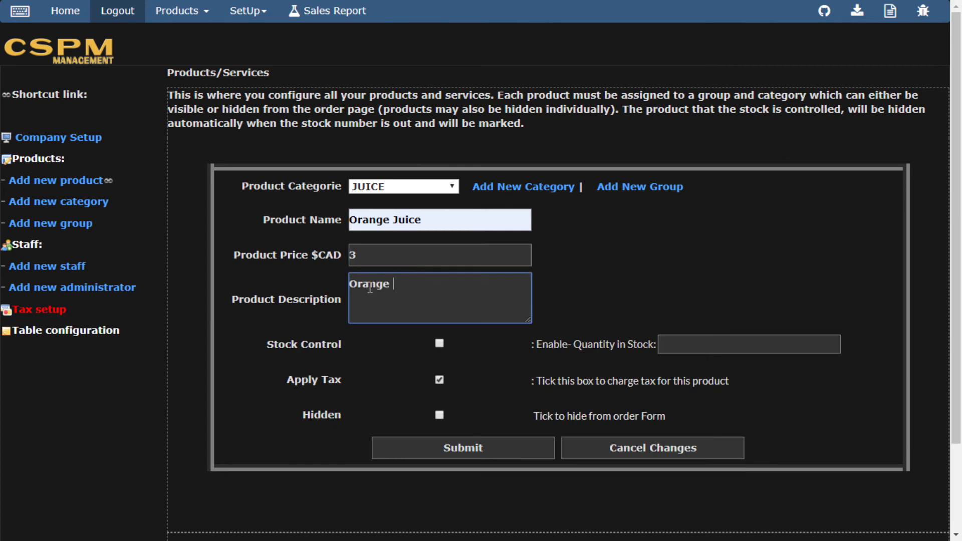
pyautogui.click(464, 447)
# Start a new product in the MILKSHAKE category and name it Banana Milkshake.
pyautogui.click(561, 176)
pyautogui.click(404, 187)
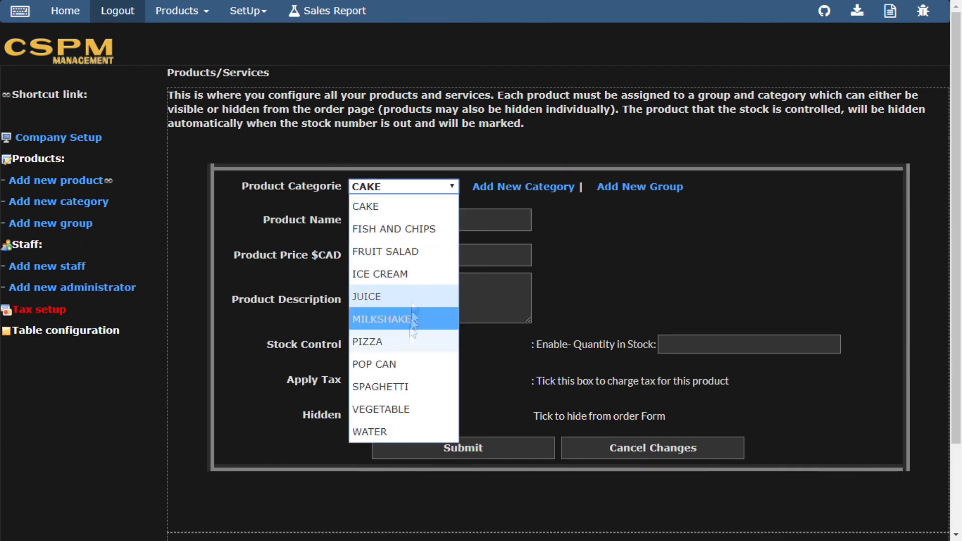
pyautogui.click(407, 318)
pyautogui.click(418, 220)
pyautogui.write('ba')
pyautogui.click(419, 300)
# Set the price to 2 CAD and the description to Banana Milkshake, and submit the product.
pyautogui.click(429, 255)
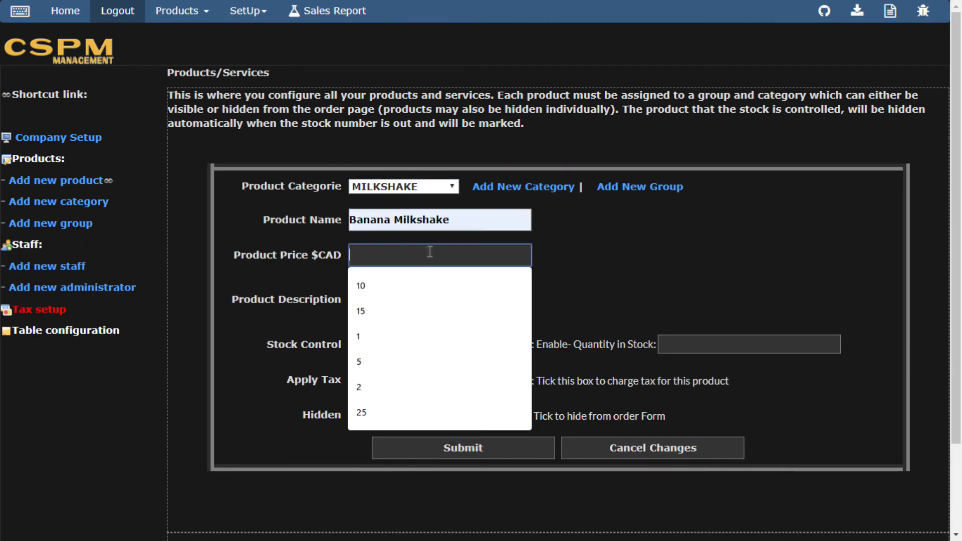
pyautogui.write('2.00')
pyautogui.press('BackSpace')
pyautogui.press('BackSpace')
pyautogui.press('BackSpace')
pyautogui.click(432, 302)
pyautogui.write('Banana Milkshake')
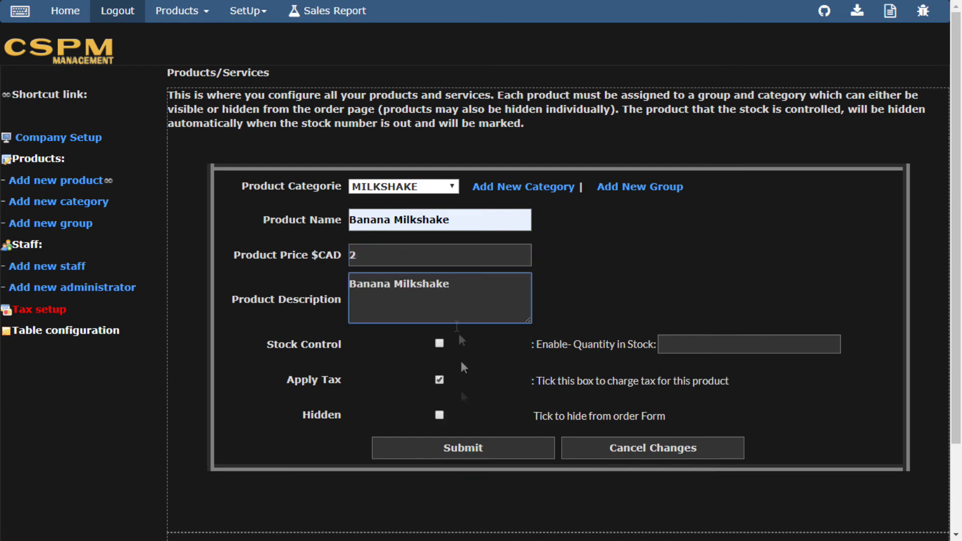
pyautogui.click(463, 447)
# Start a new product named Chocolate Milkshake, keeping the default CAKE category.
pyautogui.click(577, 173)
pyautogui.click(400, 219)
pyautogui.write('ch')
pyautogui.click(396, 376)
# Set the price to 5.50 CAD and the description to Chocolate MilkShake, and submit the product.
pyautogui.click(413, 254)
pyautogui.write('5.50')
pyautogui.click(475, 289)
pyautogui.write('Chocolate MilkShake')
pyautogui.click(463, 453)
# Review the full product list, checking each product's group, category, price, tax and stock.
pyautogui.scroll(-3, 473, 422)
pyautogui.scroll(3, 475, 423)
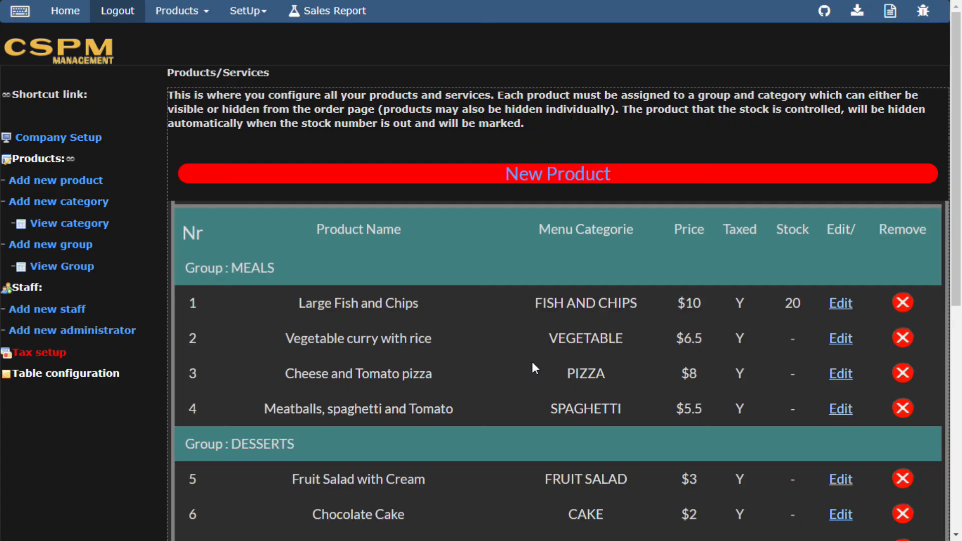
pyautogui.scroll(-5, 603, 278)
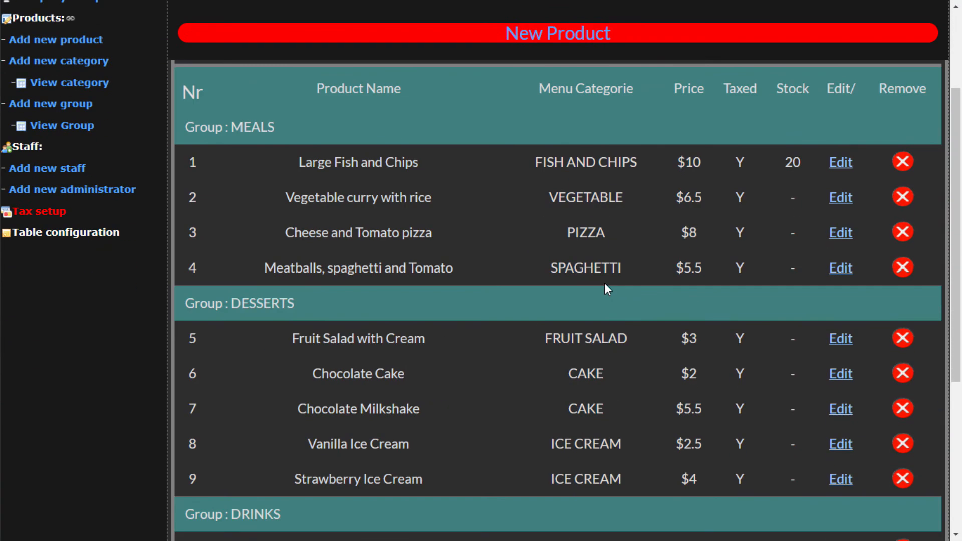
pyautogui.scroll(3, 604, 284)
pyautogui.scroll(-3, 604, 285)
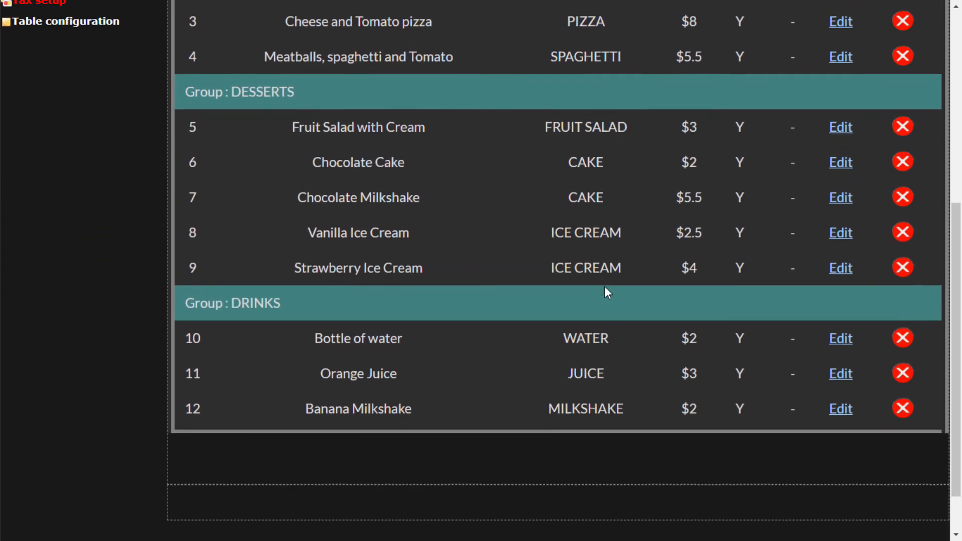
pyautogui.scroll(4, 604, 287)
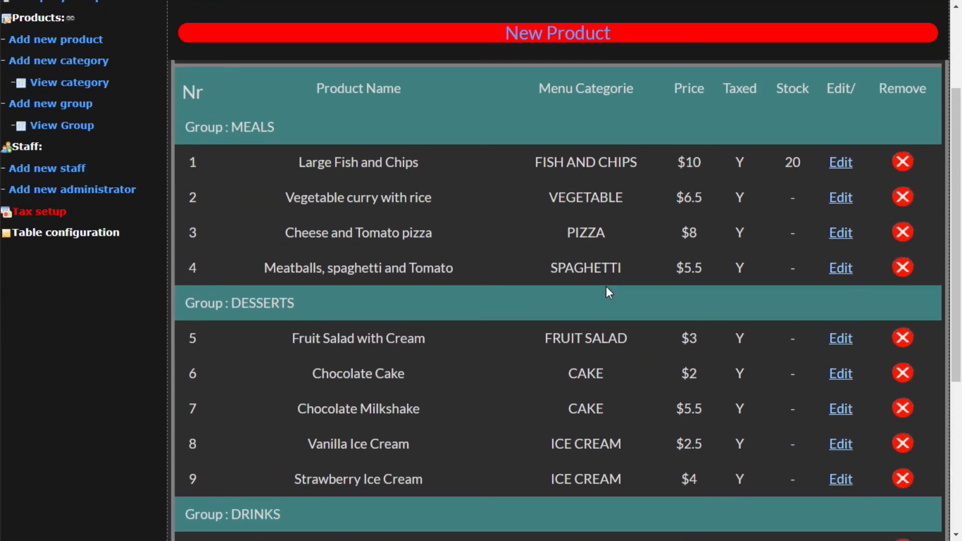
pyautogui.scroll(3, 606, 287)
pyautogui.scroll(-1, 606, 286)
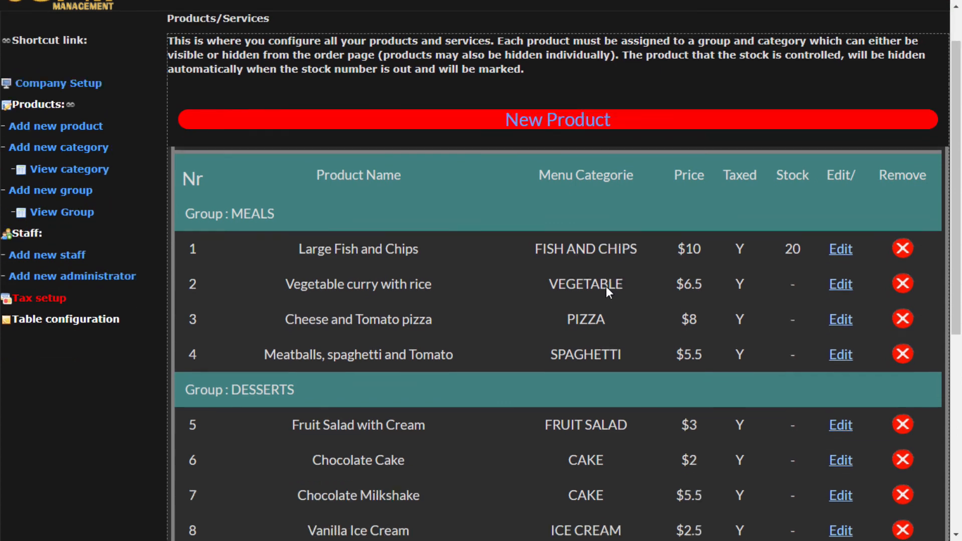
pyautogui.scroll(1, 603, 287)
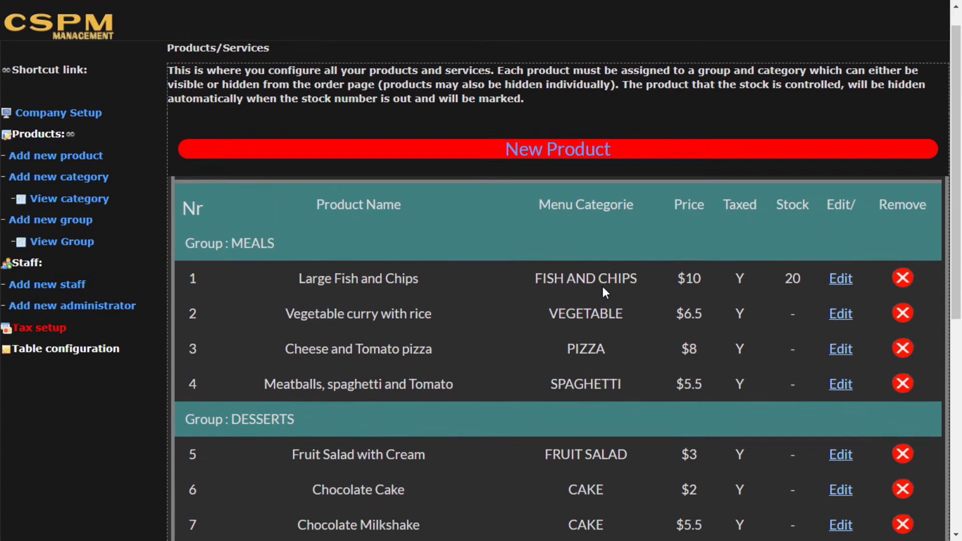
pyautogui.scroll(-2, 603, 289)
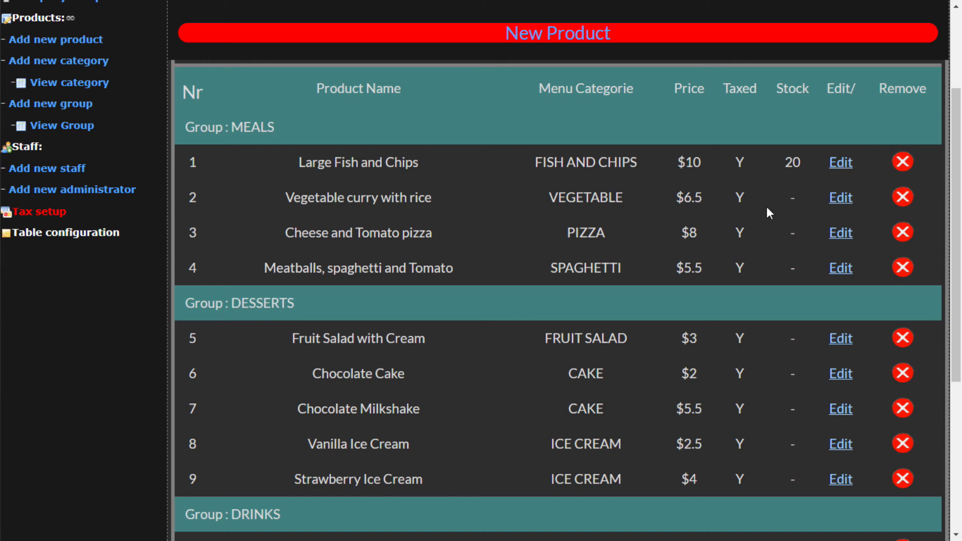
pyautogui.scroll(-4, 611, 339)
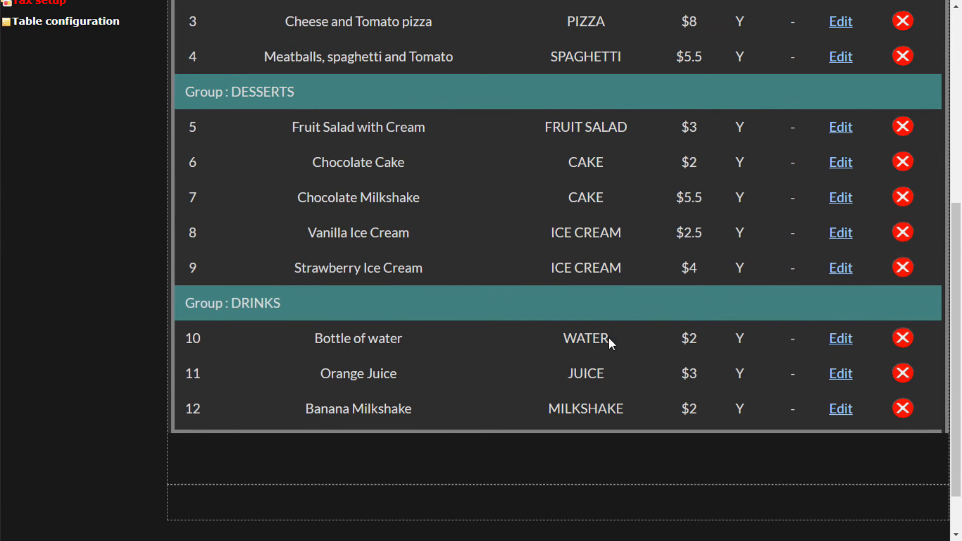
pyautogui.scroll(7, 609, 338)
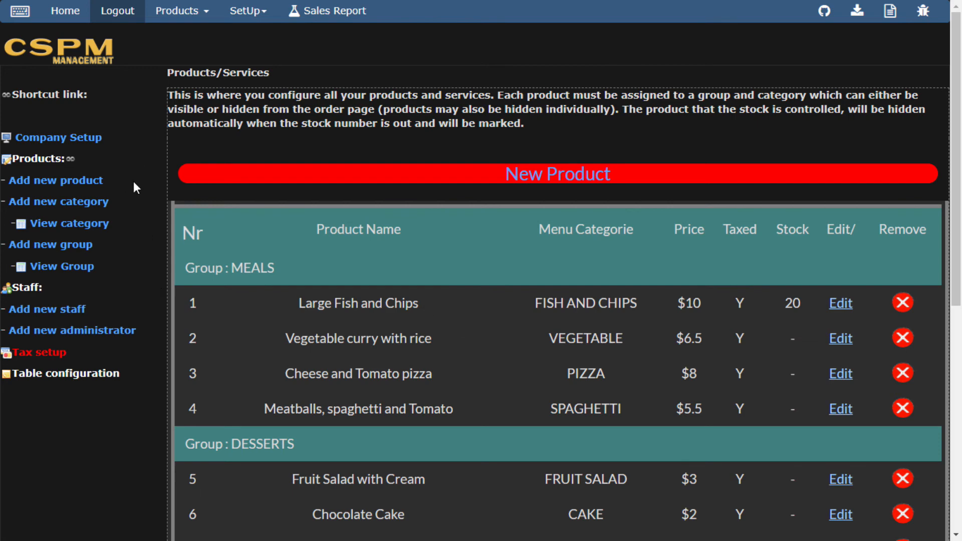
# Start a dine-in order from the CSPM home screen and log in with the staff PIN.
pyautogui.click(64, 11)
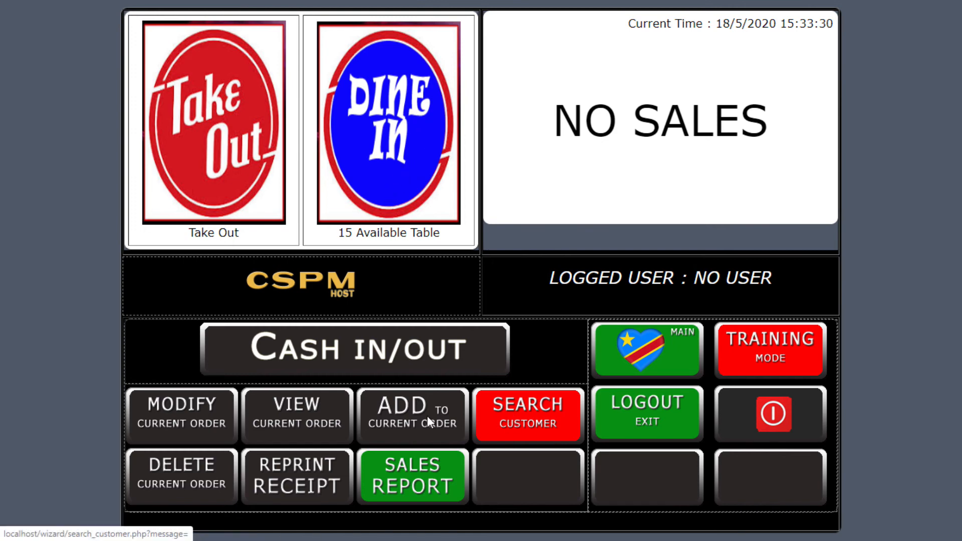
pyautogui.click(401, 183)
pyautogui.click(431, 223)
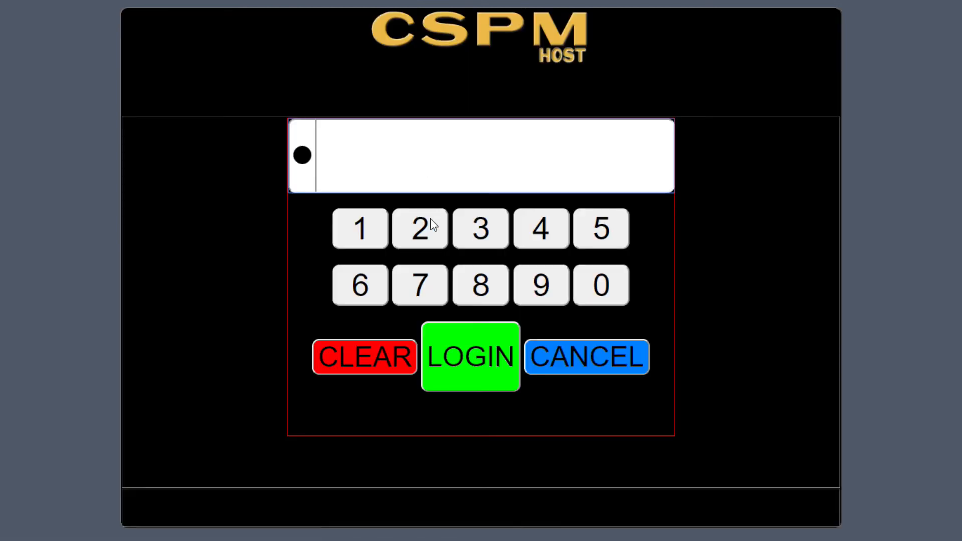
pyautogui.click(431, 223)
pyautogui.click(431, 223)
pyautogui.click(431, 223)
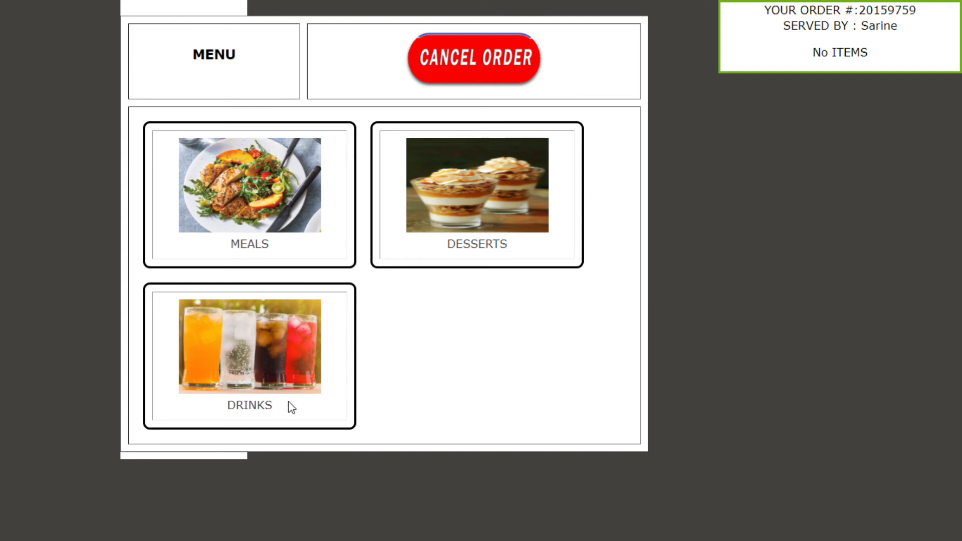
# Add one Large Fish and Chips from the FISH AND CHIPS category of MEALS and place the order.
pyautogui.click(305, 218)
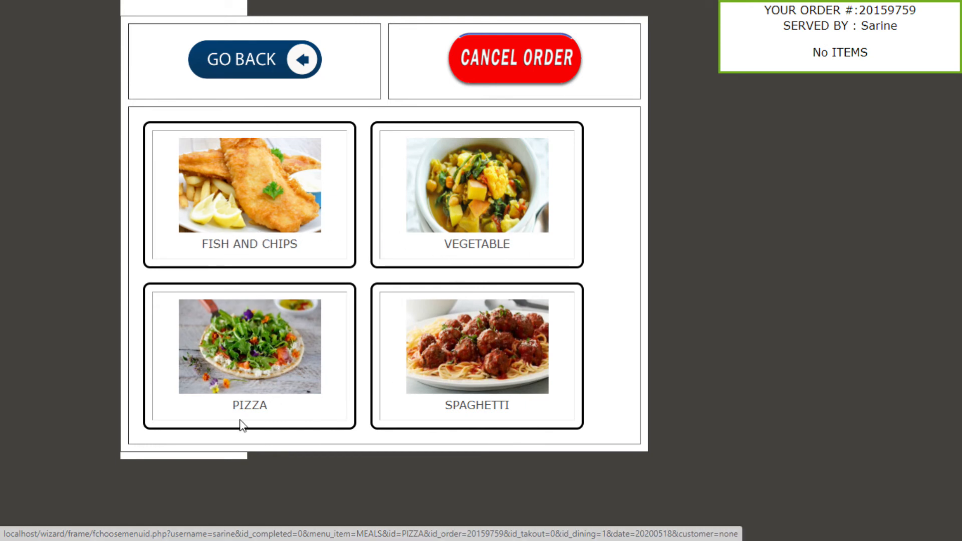
pyautogui.click(256, 189)
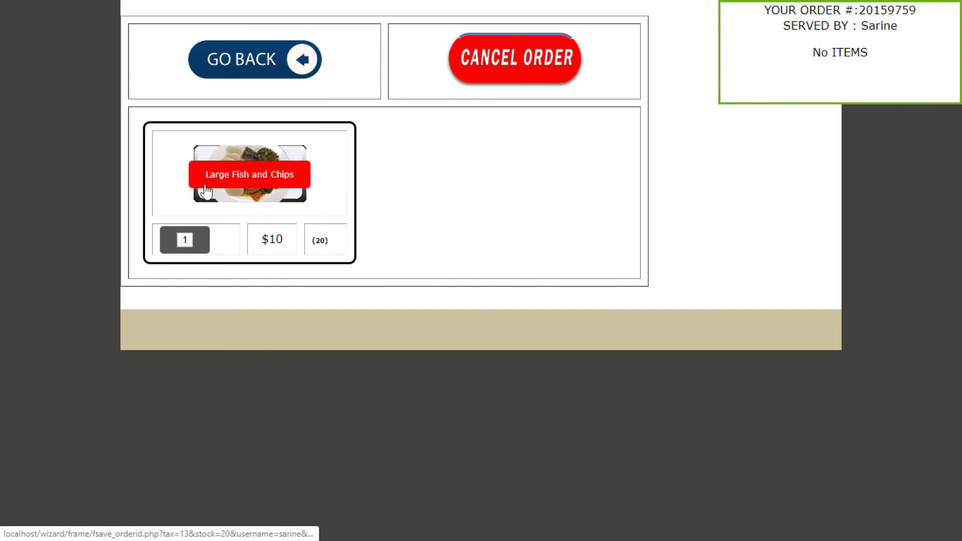
pyautogui.click(245, 180)
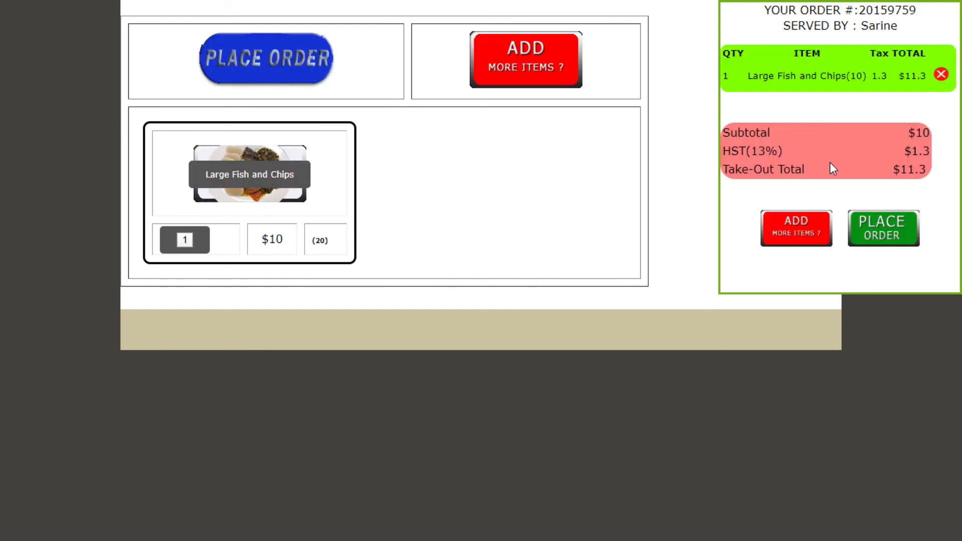
pyautogui.click(887, 238)
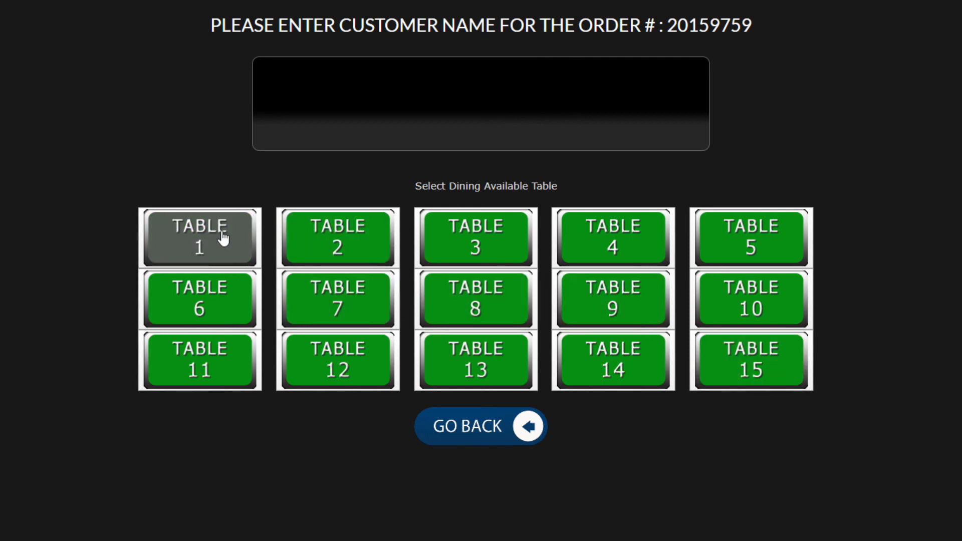
# Assign the dine-in order to Table 1 and enter the customer's name for it.
pyautogui.click(222, 234)
pyautogui.click(428, 124)
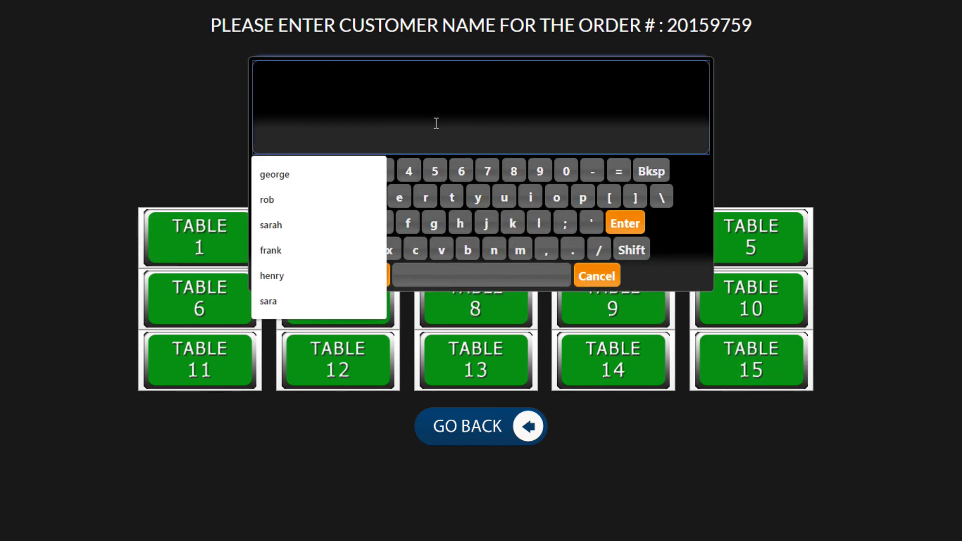
pyautogui.click(293, 173)
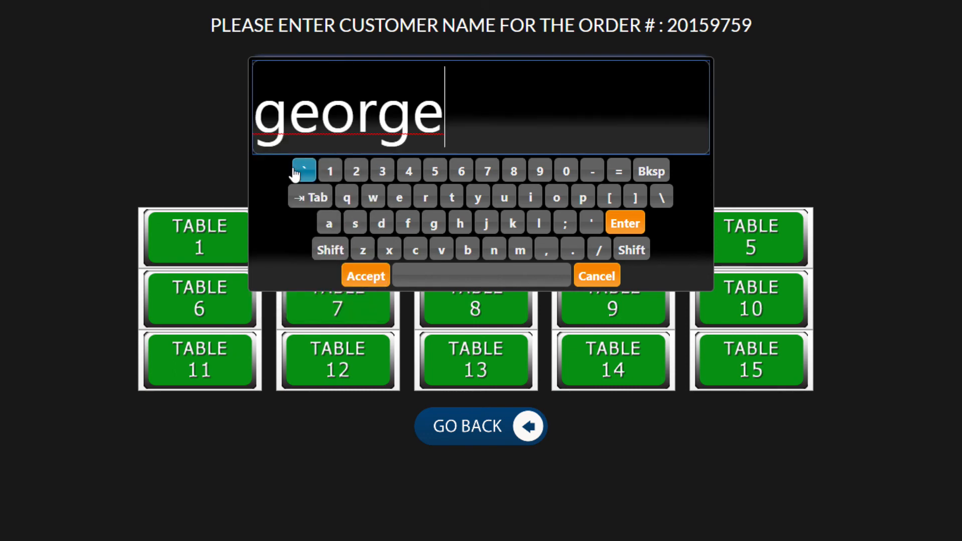
pyautogui.click(366, 279)
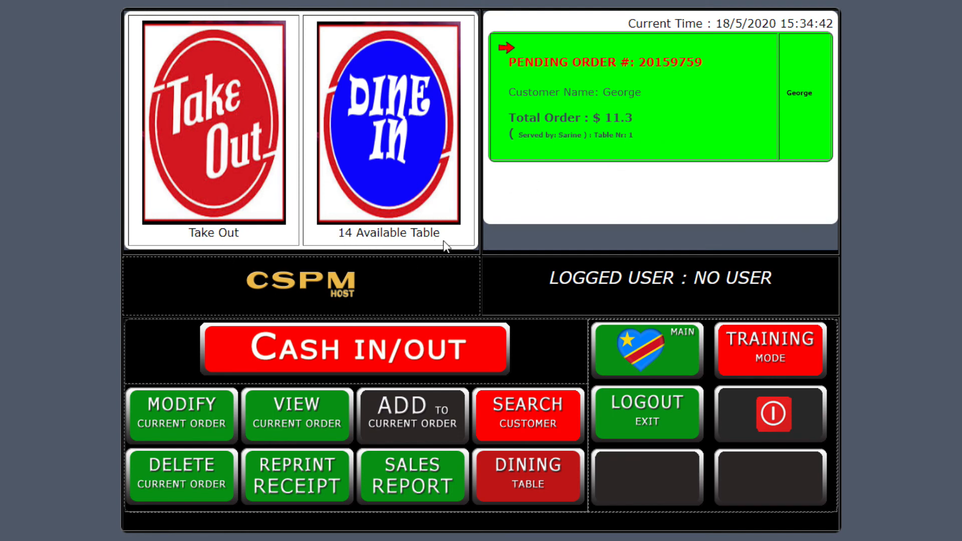
# Settle the pending Table 1 order in cash with 20 dollars tendered and confirm the transaction.
pyautogui.click(637, 130)
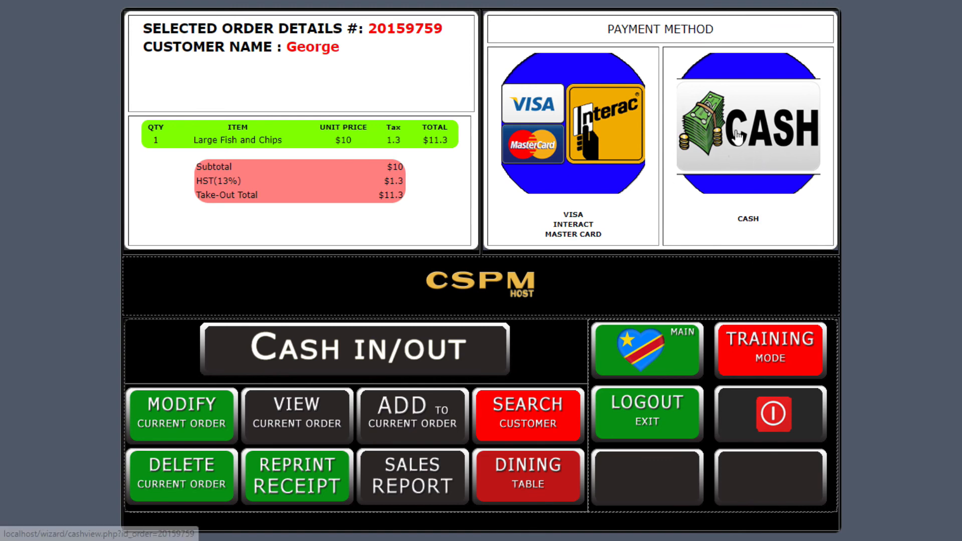
pyautogui.click(608, 187)
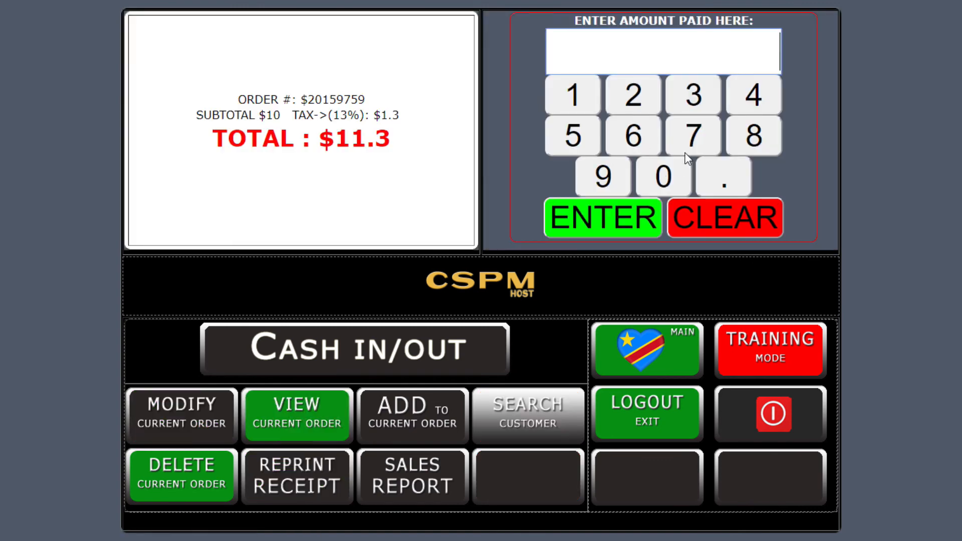
pyautogui.click(649, 103)
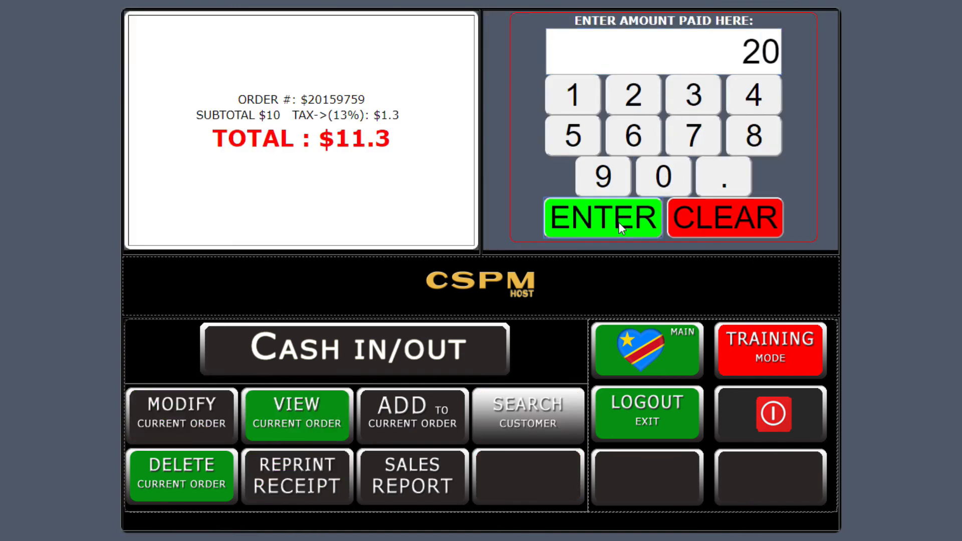
pyautogui.click(619, 222)
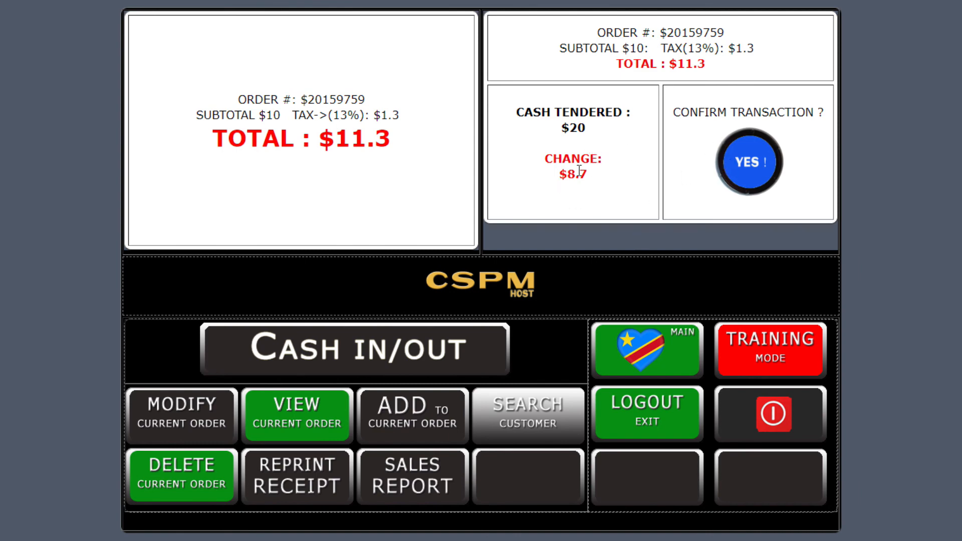
pyautogui.click(750, 162)
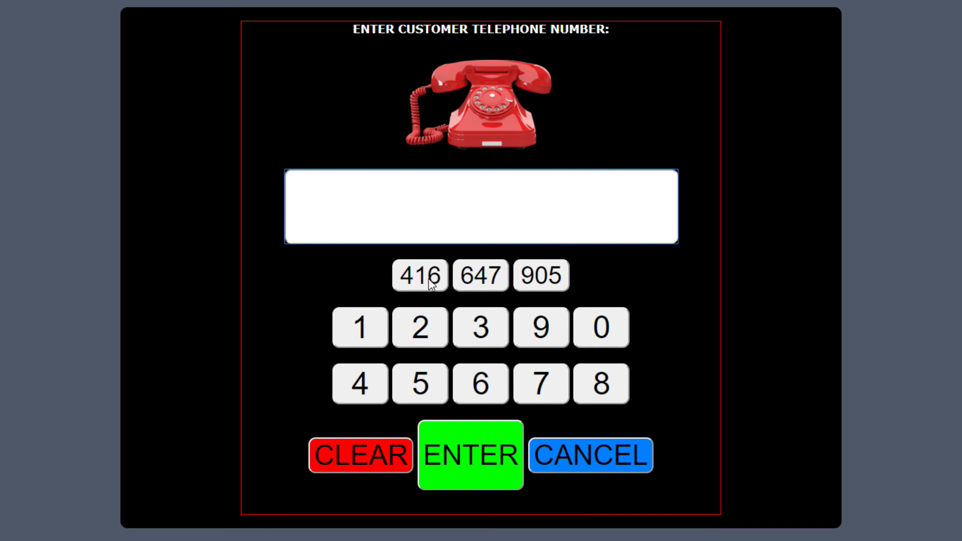
# Enter the customer's telephone number for the paid order and submit it.
pyautogui.click(428, 279)
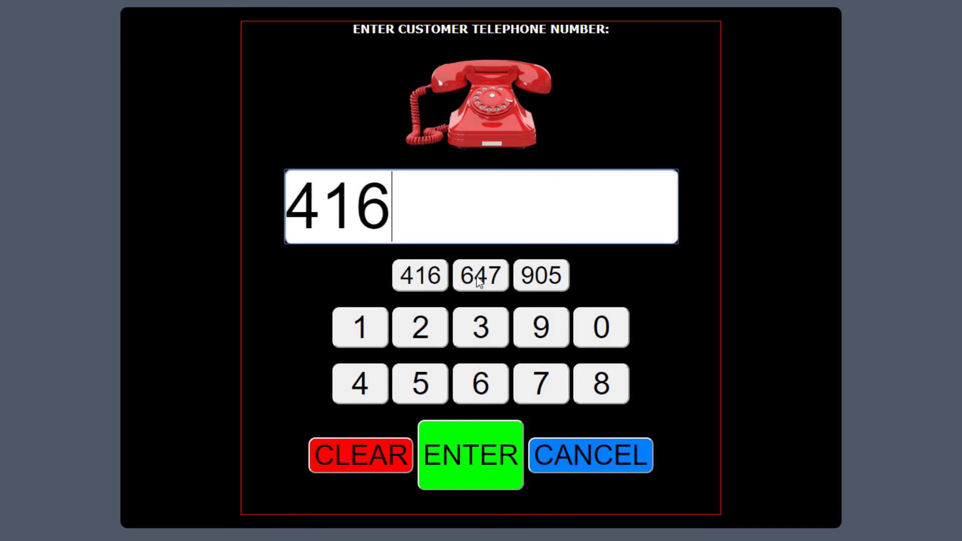
pyautogui.write('22222')
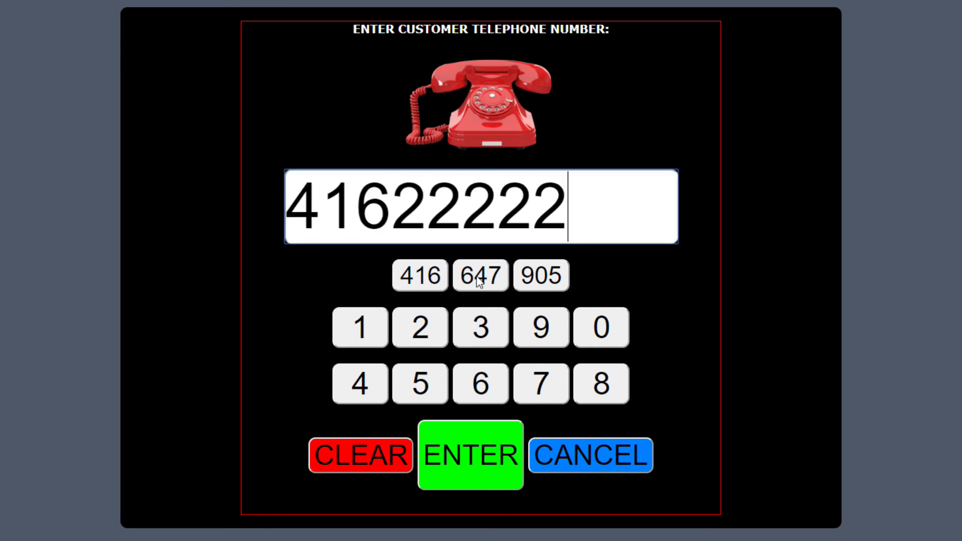
pyautogui.write('22')
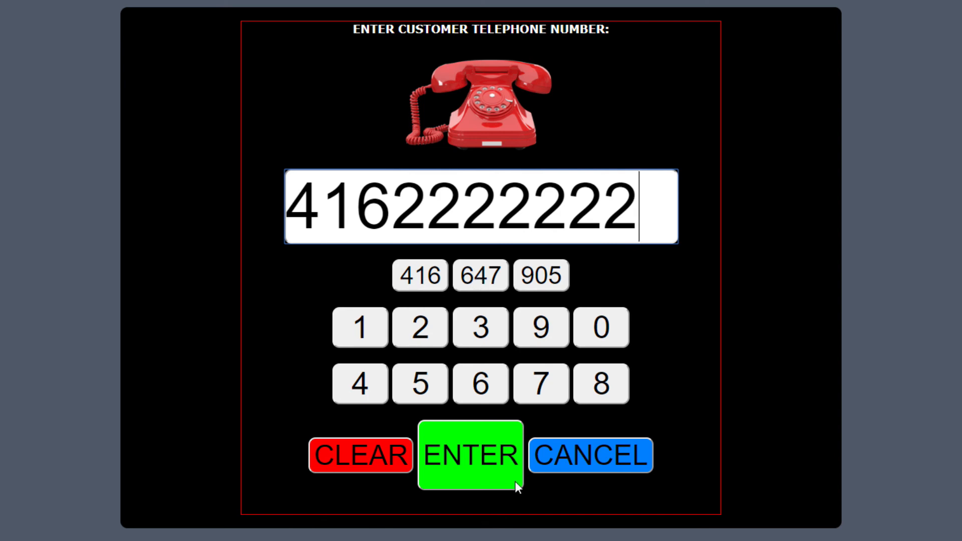
pyautogui.click(480, 472)
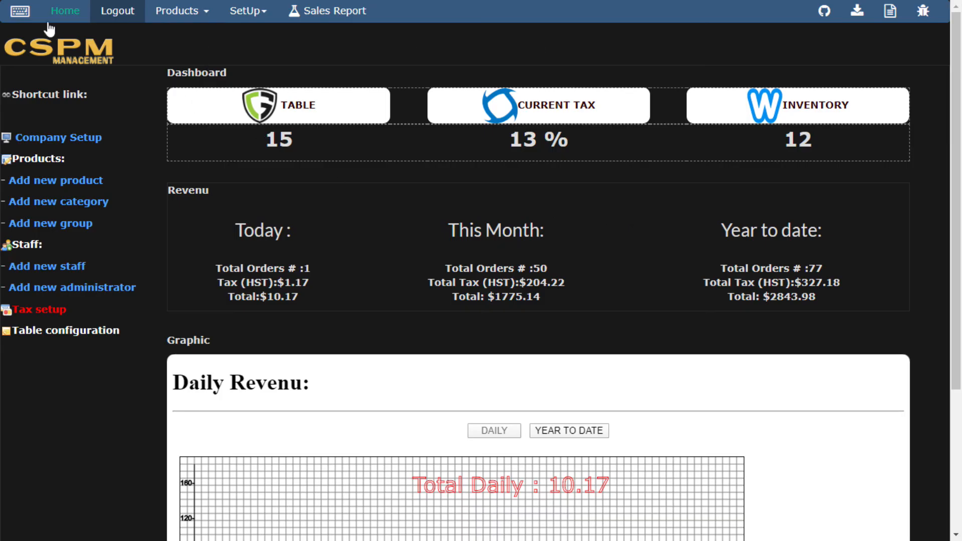
# Reload the CSPM Management dashboard and examine the revenue totals and the Daily Revenu graph.
pyautogui.click(49, 25)
pyautogui.scroll(-3, 643, 272)
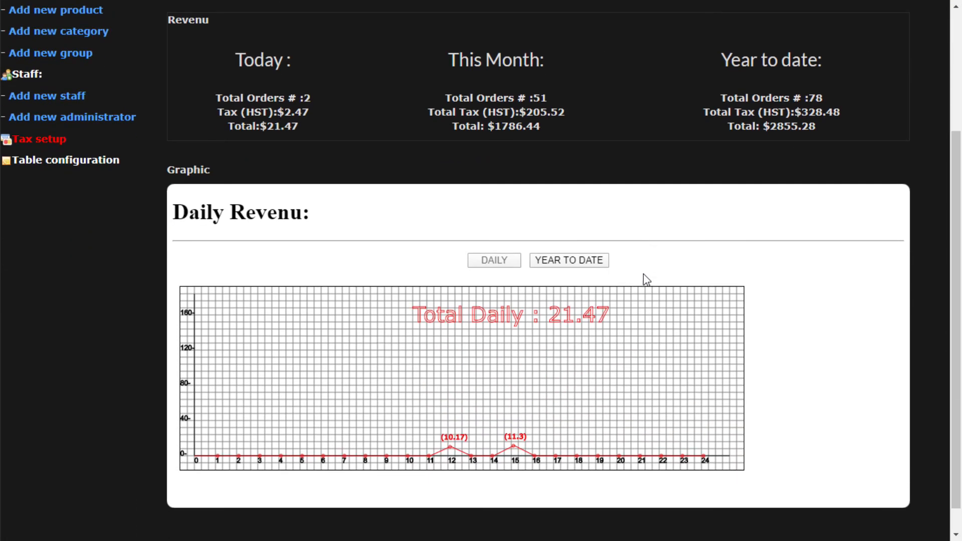
pyautogui.scroll(1, 532, 396)
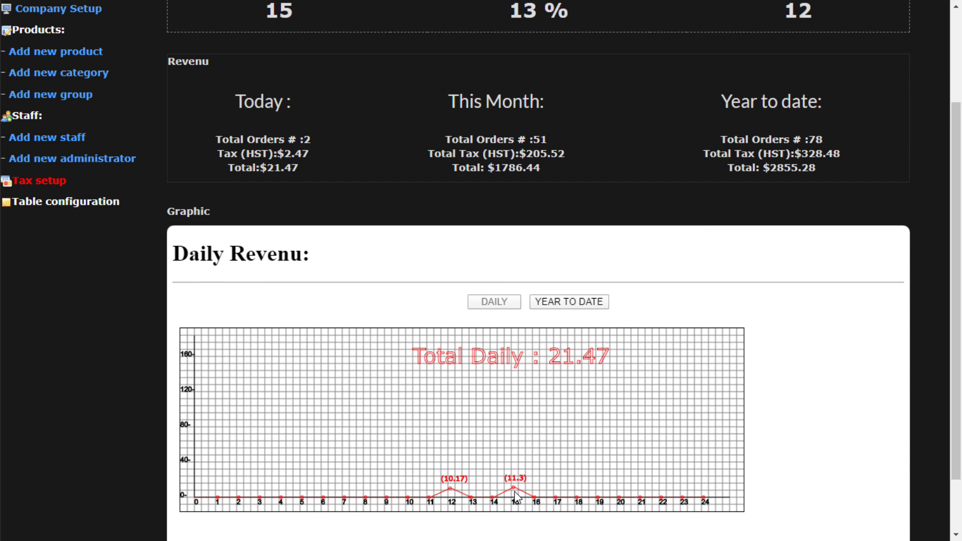
pyautogui.scroll(1, 516, 496)
pyautogui.scroll(-1, 516, 486)
pyautogui.scroll(1, 559, 436)
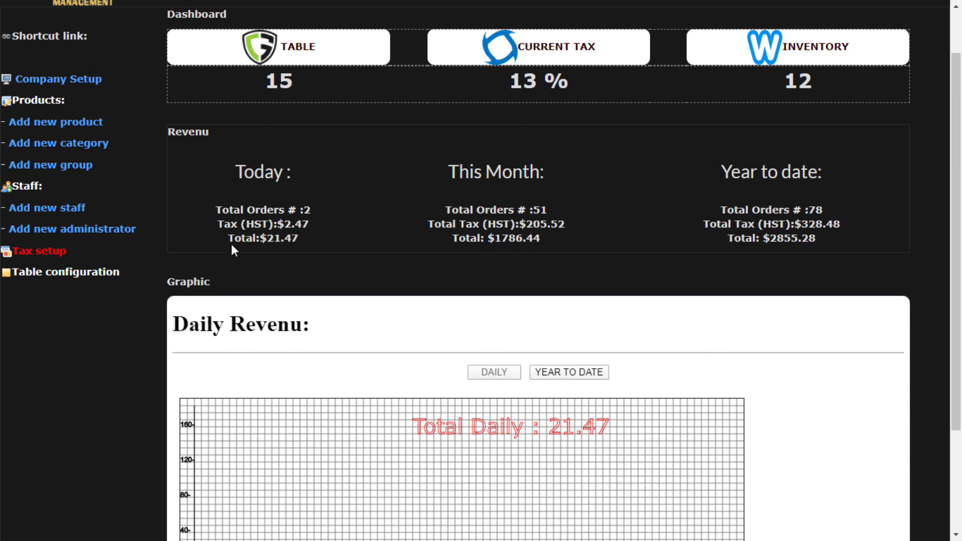
pyautogui.scroll(2, 230, 242)
# Open the sales summary per user, examine the first staff member's order details, and return to the summary.
pyautogui.click(335, 10)
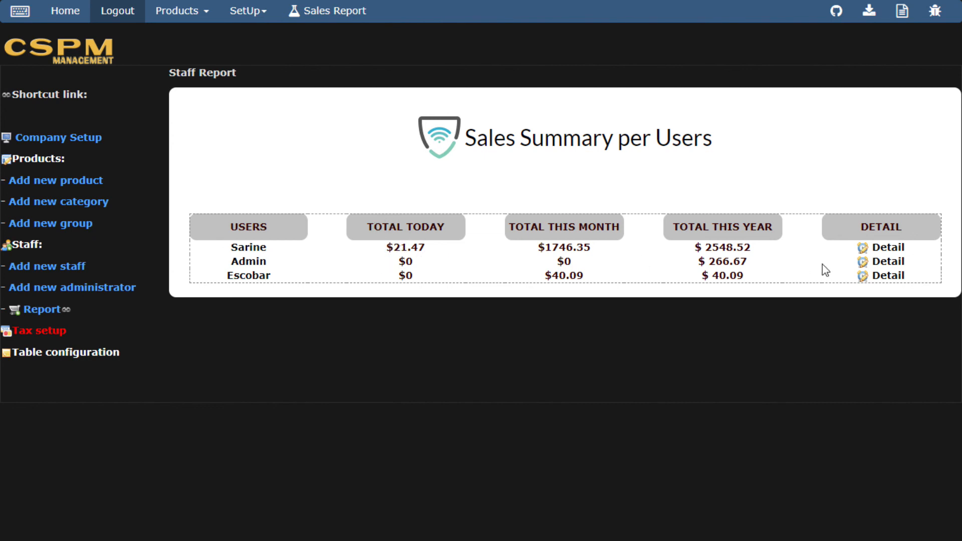
pyautogui.click(888, 249)
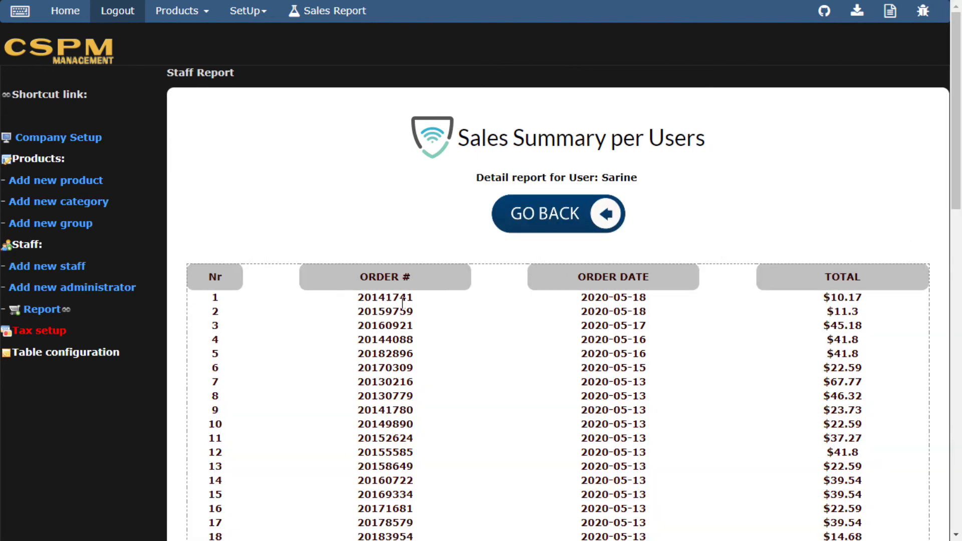
pyautogui.click(573, 231)
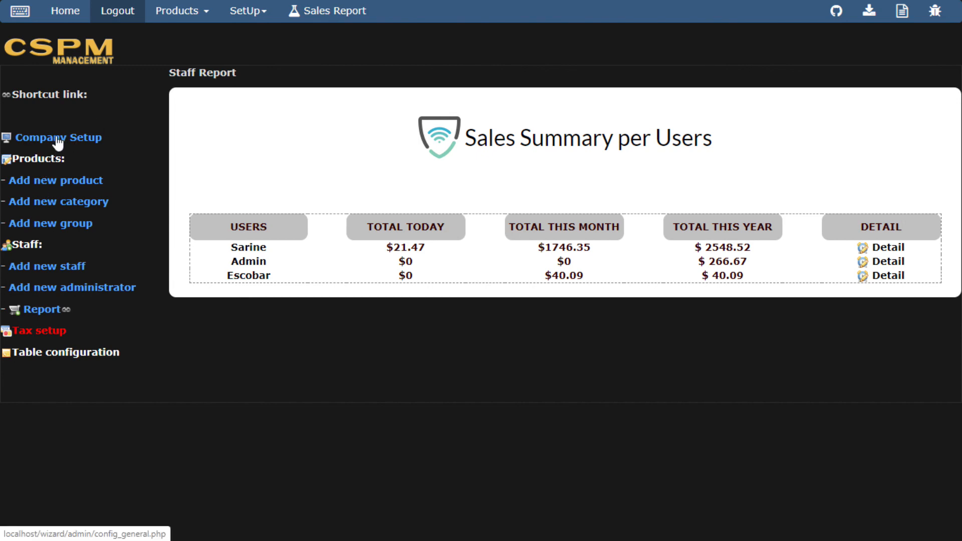
# Look over the management dashboard's table, tax, inventory and revenue figures, the daily graph and the available setup options.
pyautogui.click(65, 18)
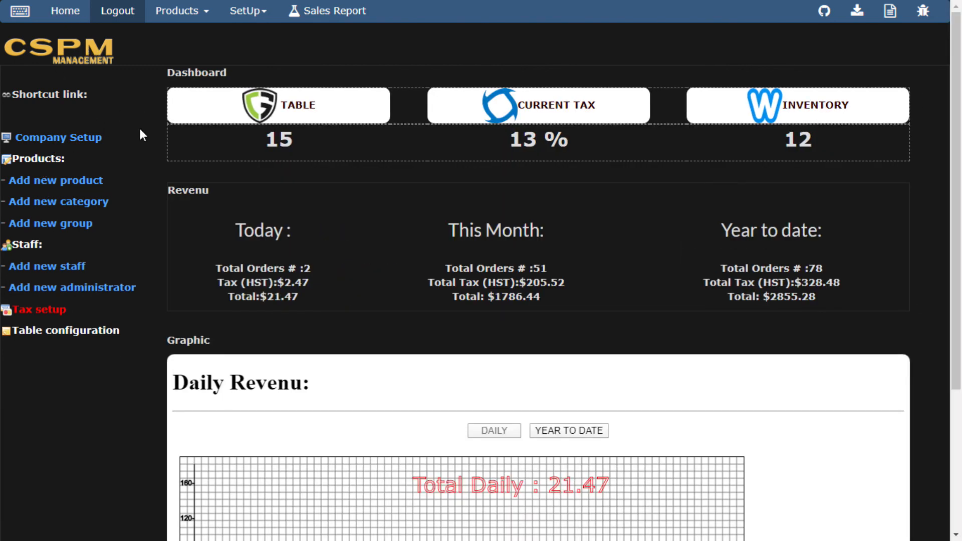
pyautogui.scroll(-4, 366, 308)
pyautogui.scroll(4, 367, 311)
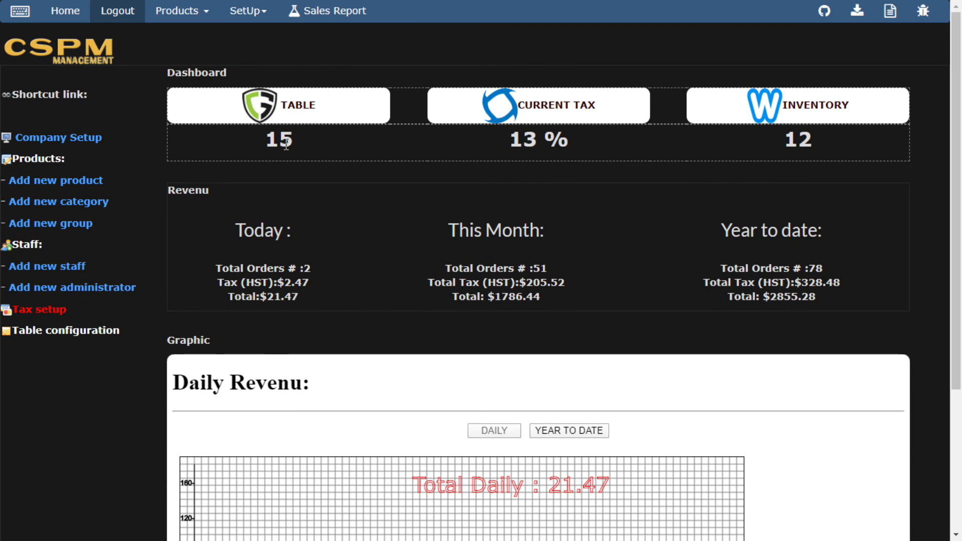
pyautogui.click(267, 16)
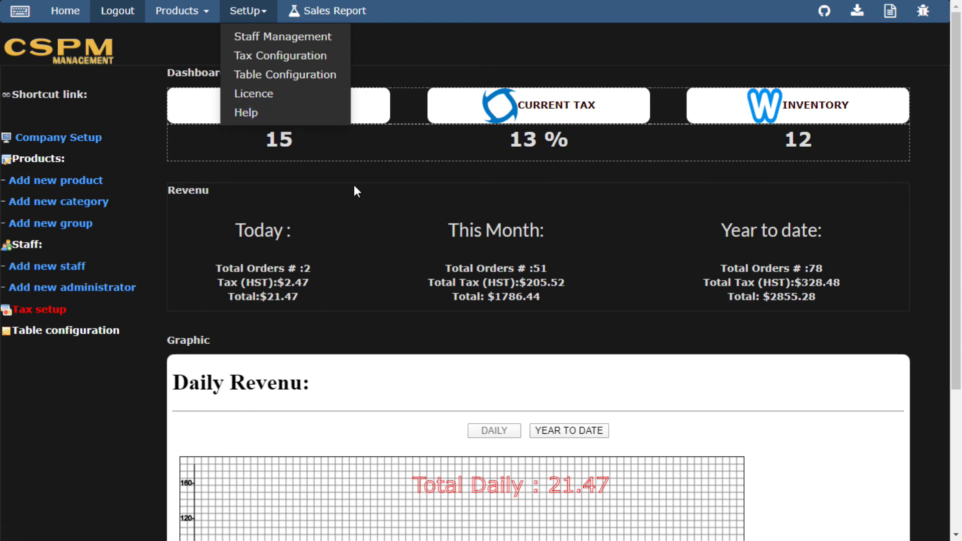
pyautogui.click(349, 155)
pyautogui.scroll(-4, 380, 270)
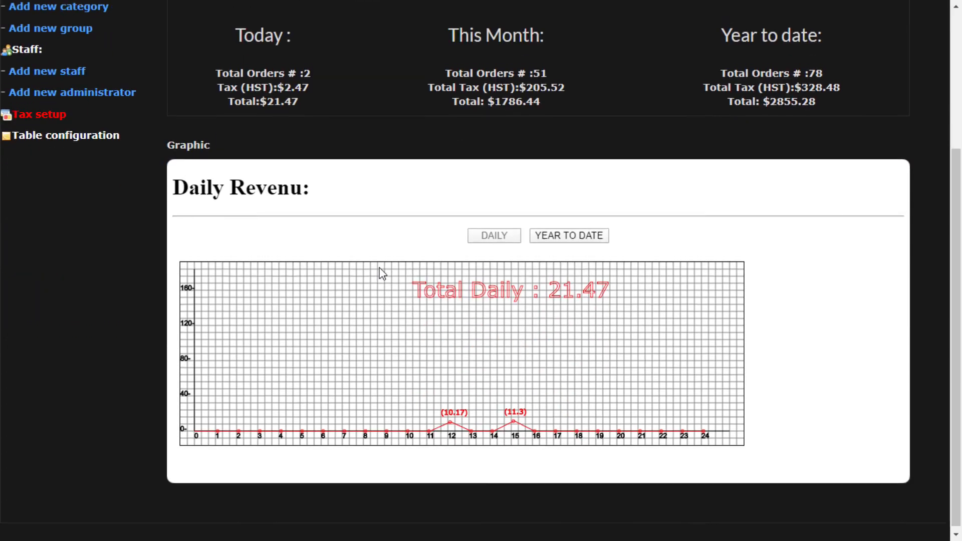
pyautogui.scroll(4, 380, 270)
pyautogui.scroll(-4, 413, 327)
pyautogui.scroll(4, 494, 376)
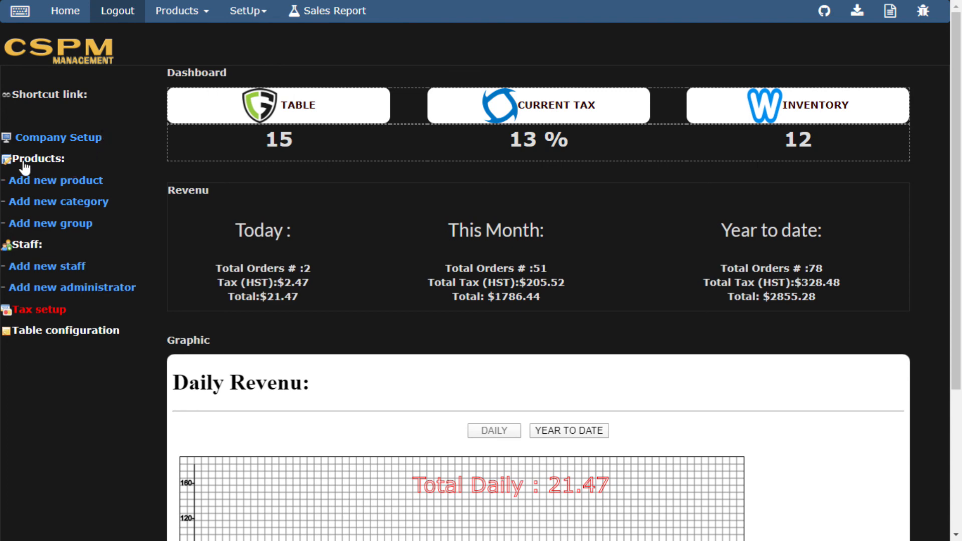
# View the staff management list and the staff sales report.
pyautogui.click(23, 256)
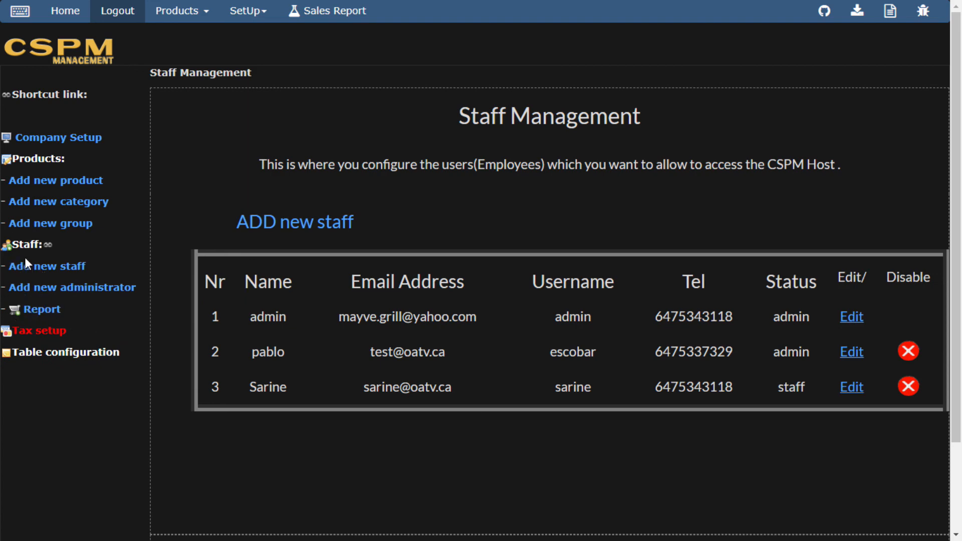
pyautogui.click(35, 311)
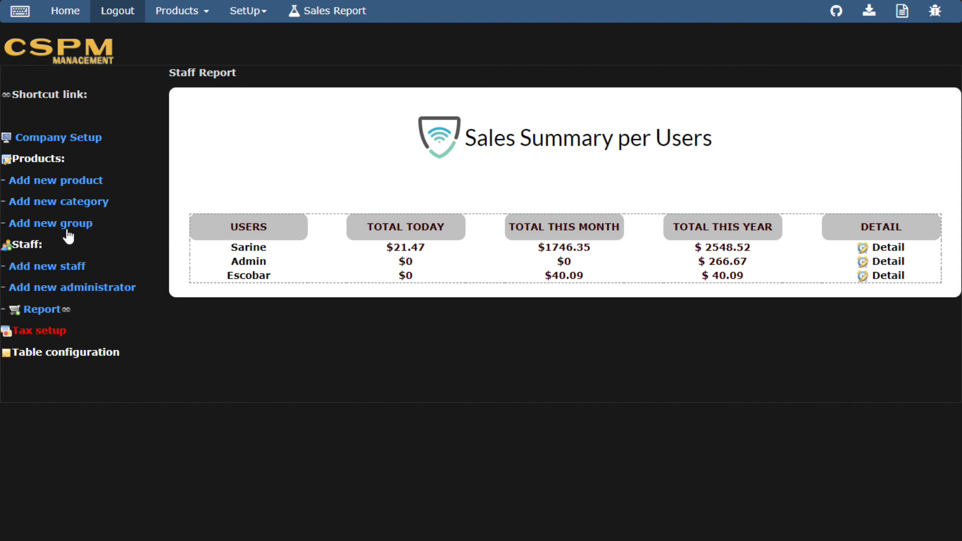
# View the product list and examine the full category list with its groups, descriptions and photos.
pyautogui.click(41, 157)
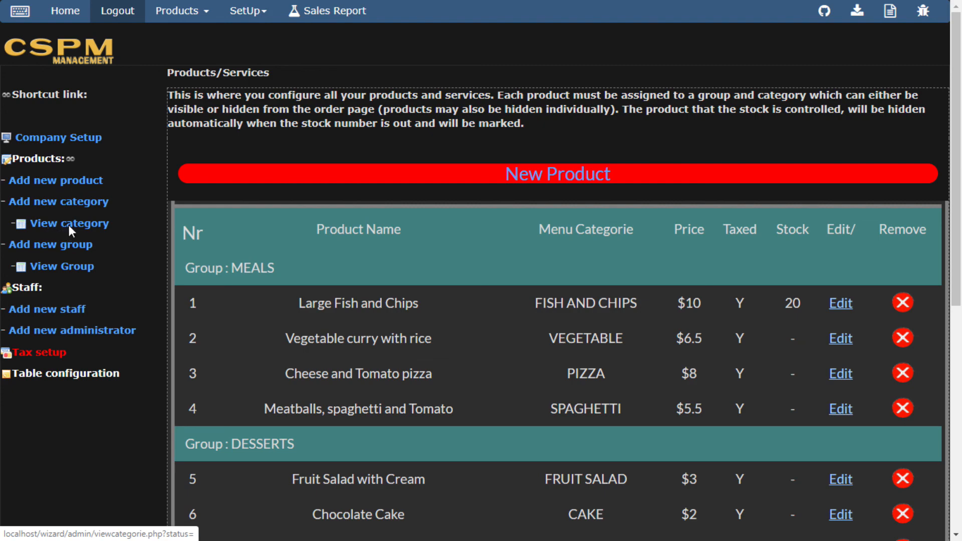
pyautogui.click(67, 226)
pyautogui.scroll(-6, 521, 298)
pyautogui.scroll(4, 523, 302)
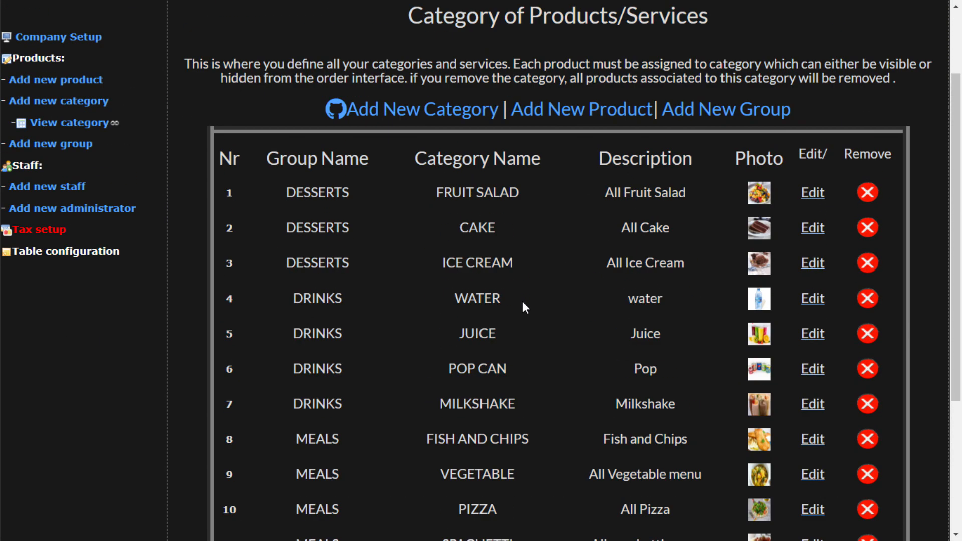
pyautogui.scroll(2, 523, 302)
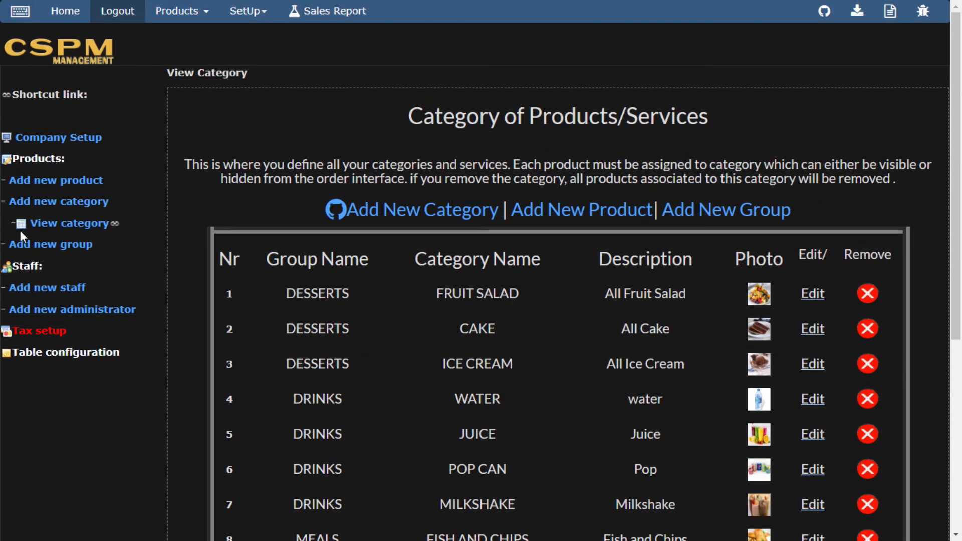
# View the list of product groups and return to the product list.
pyautogui.click(56, 246)
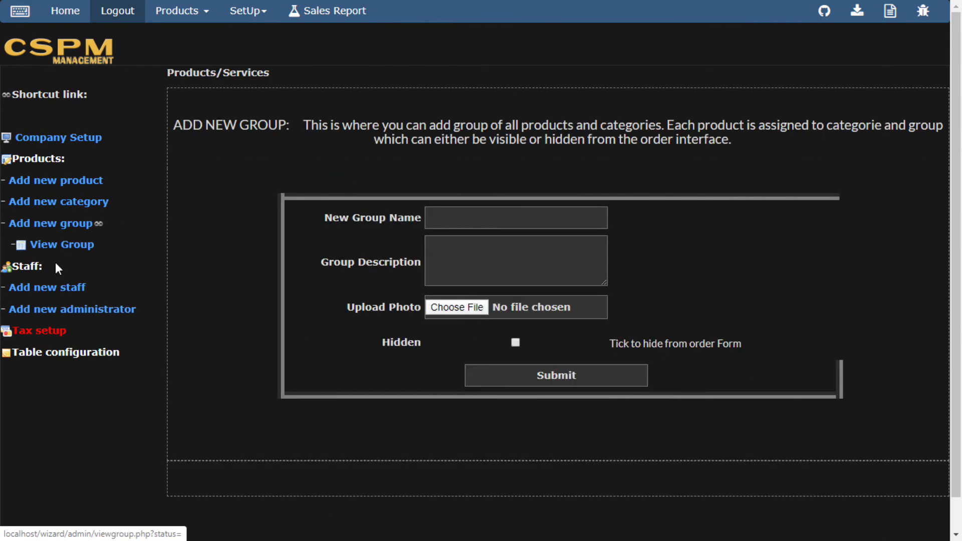
pyautogui.click(61, 245)
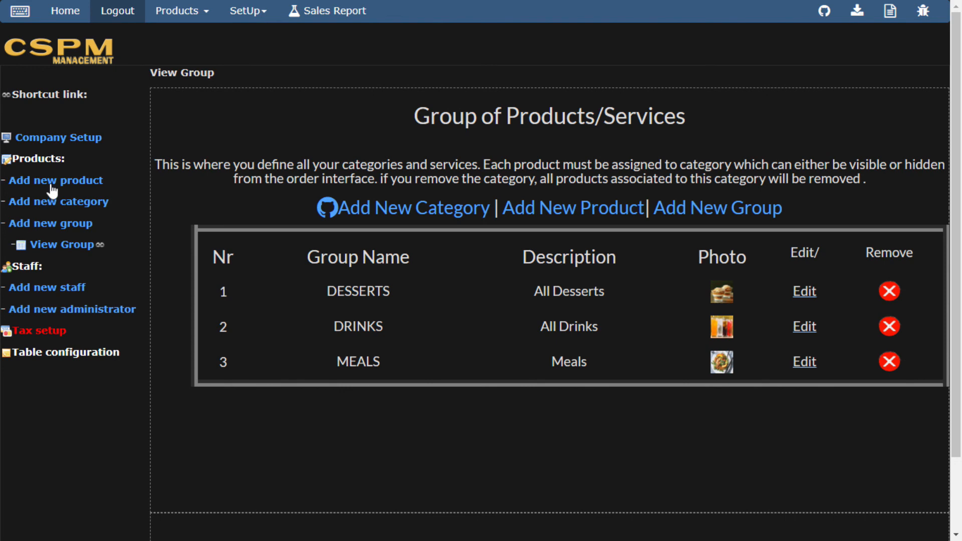
pyautogui.click(43, 165)
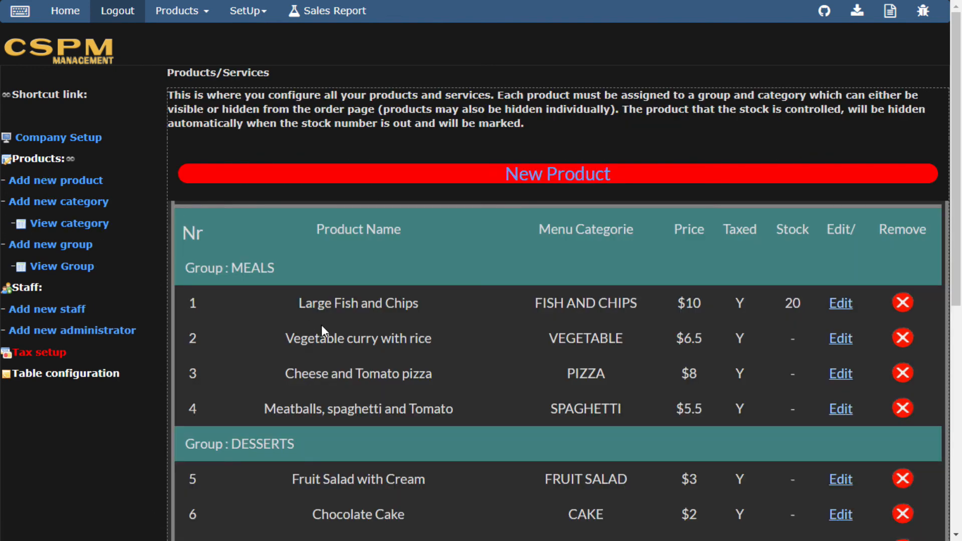
# Examine the full product list by group, checking each product's category, price, tax, stock and edit or remove options.
pyautogui.scroll(-3, 430, 346)
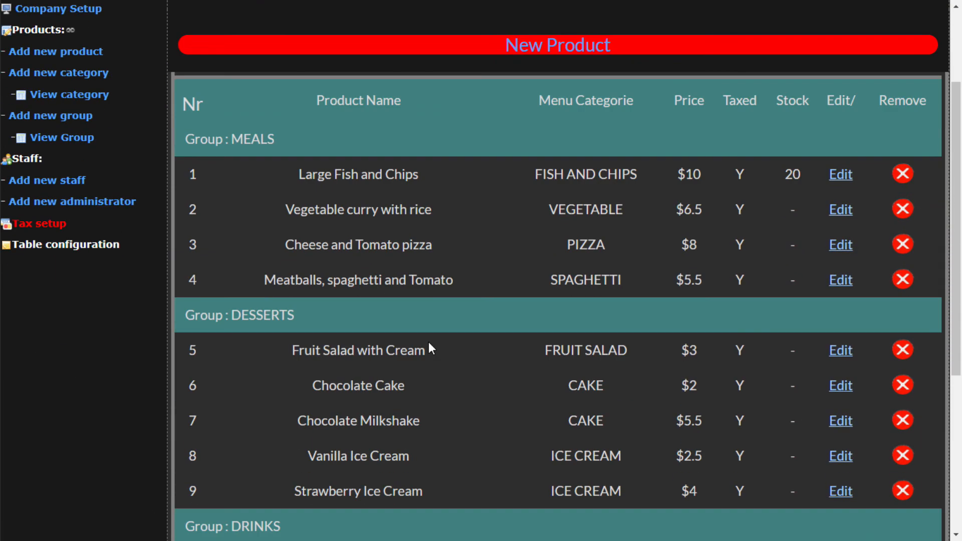
pyautogui.scroll(3, 436, 325)
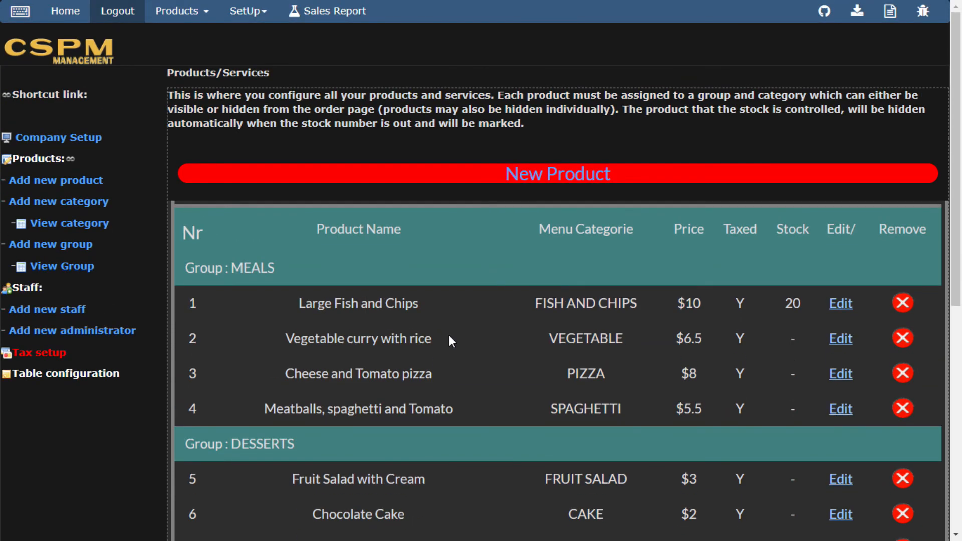
pyautogui.scroll(-4, 446, 340)
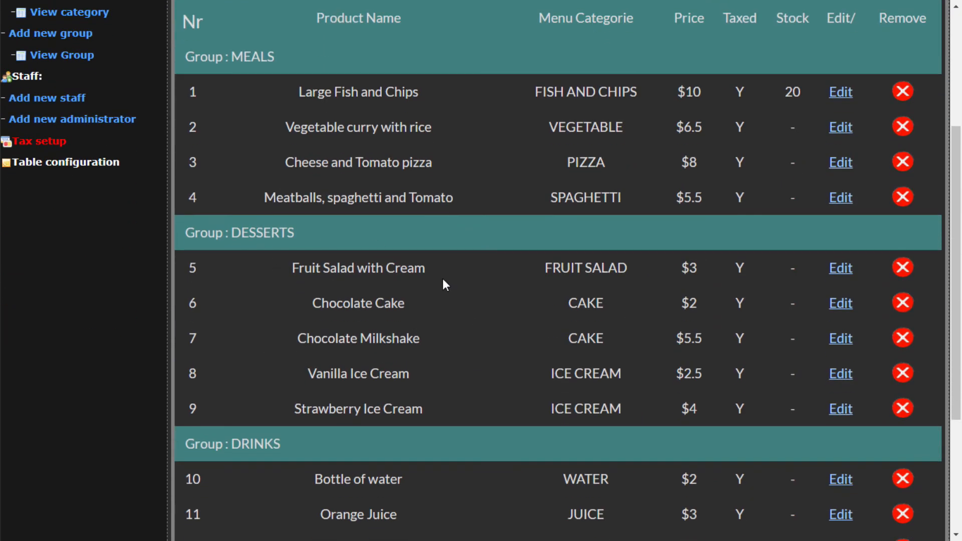
pyautogui.scroll(4, 443, 279)
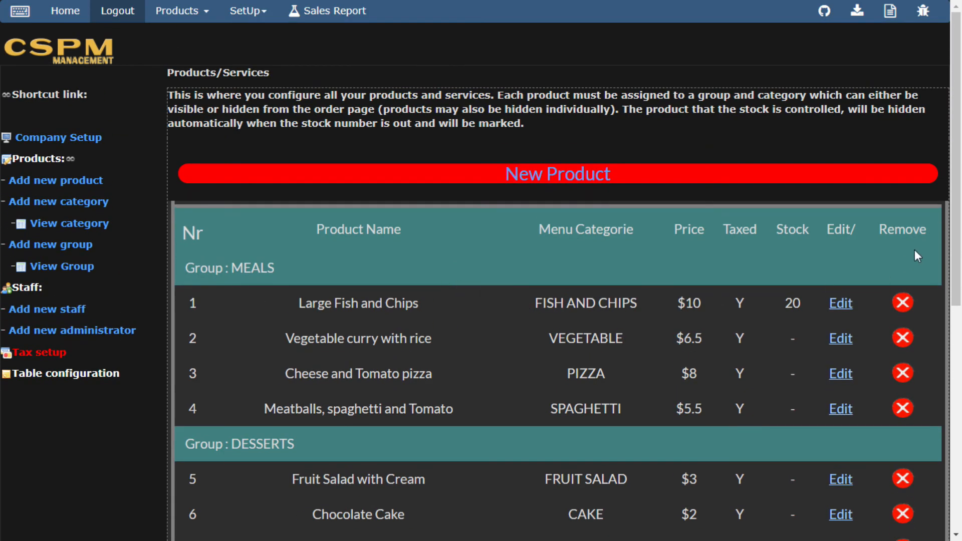
pyautogui.moveTo(956, 221); pyautogui.dragTo(959, 293)
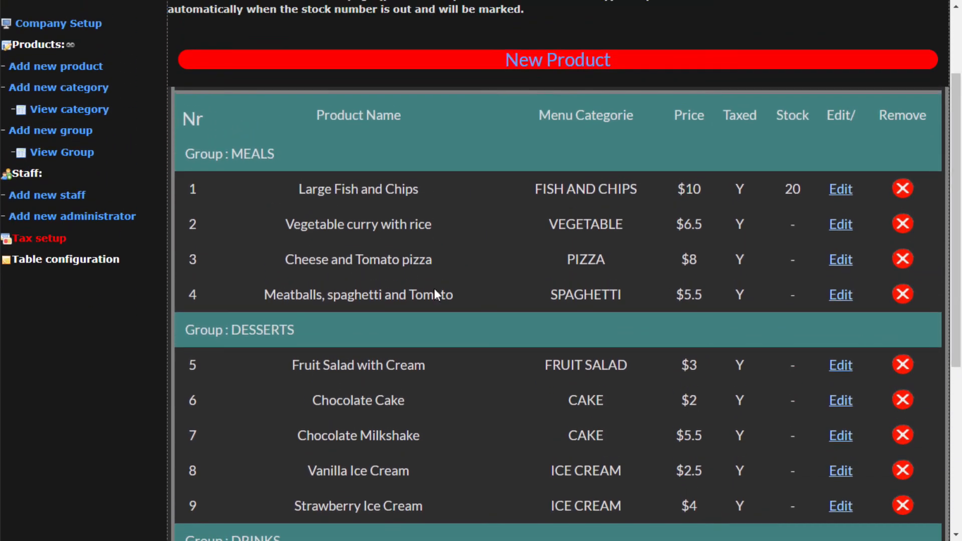
pyautogui.scroll(2, 217, 285)
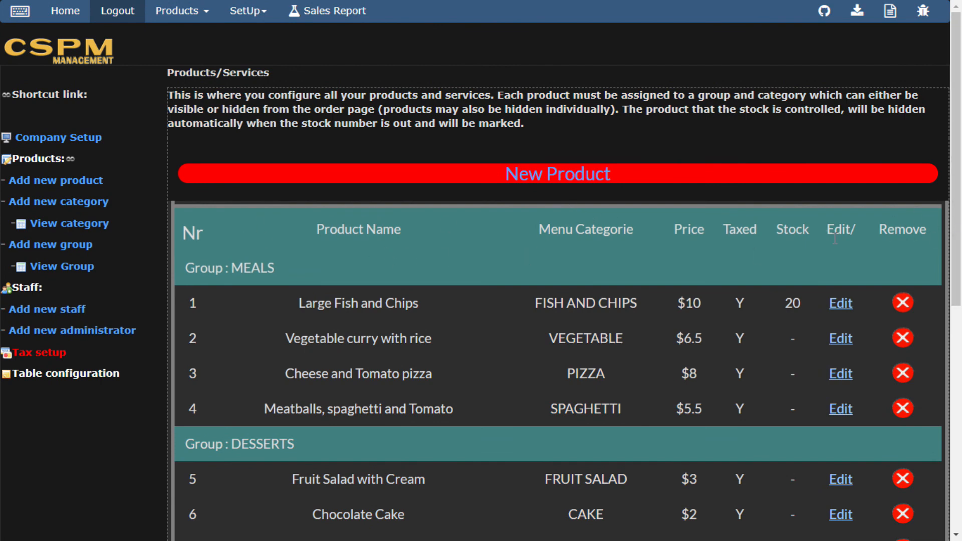
pyautogui.scroll(-4, 664, 339)
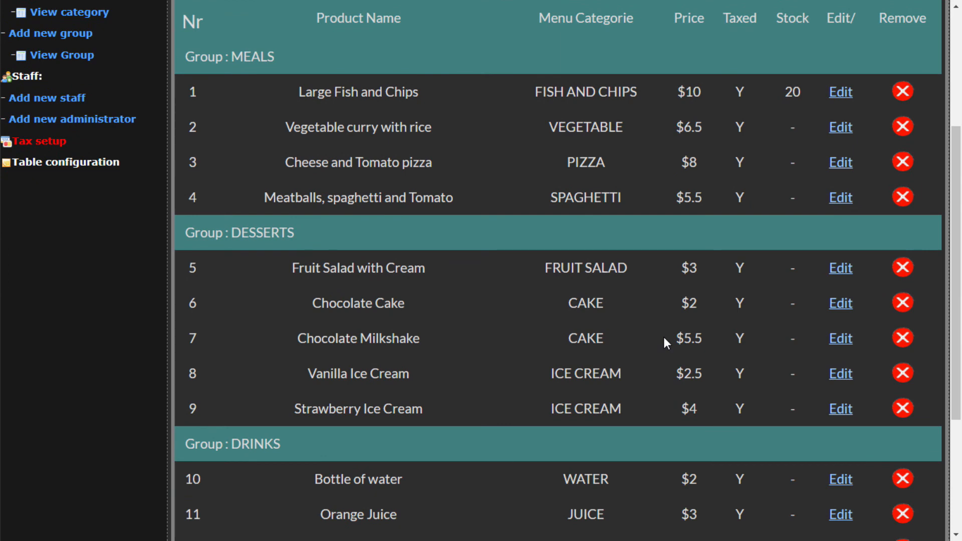
pyautogui.scroll(-4, 664, 337)
pyautogui.scroll(7, 664, 336)
pyautogui.scroll(1, 664, 335)
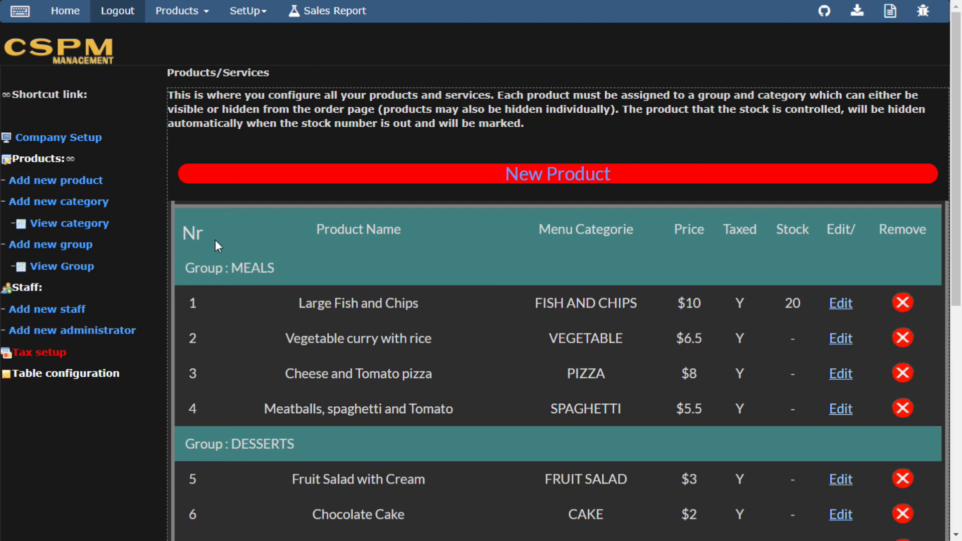
pyautogui.scroll(-4, 316, 202)
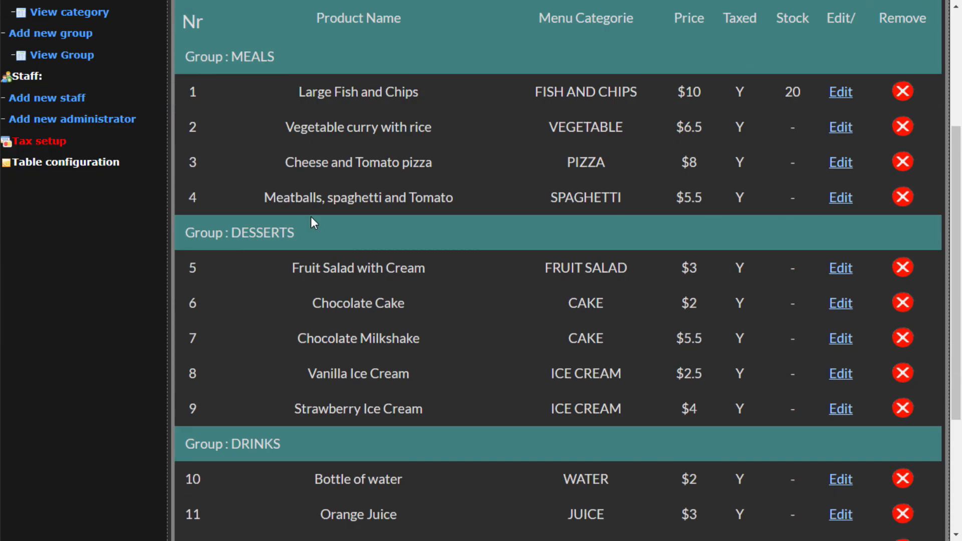
pyautogui.scroll(4, 311, 216)
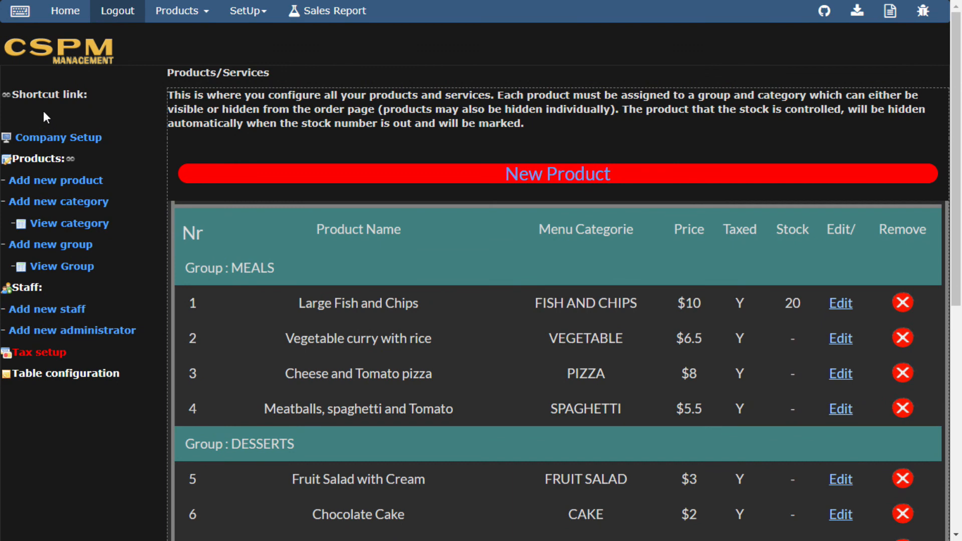
# Return to the management dashboard and view the year-to-date revenue graph, ending back on the daily revenue graph.
pyautogui.click(68, 17)
pyautogui.scroll(-4, 375, 218)
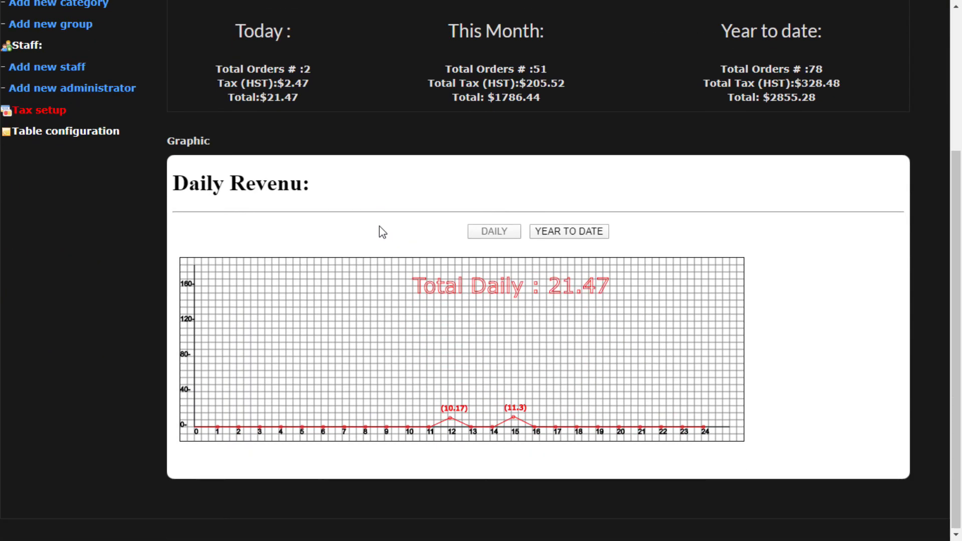
pyautogui.scroll(1, 386, 228)
pyautogui.click(602, 296)
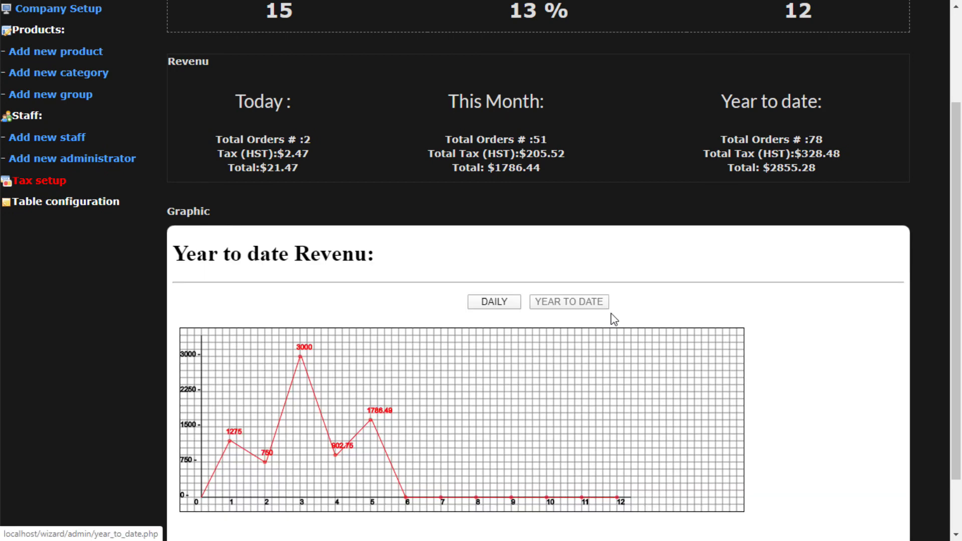
pyautogui.scroll(-1, 610, 315)
pyautogui.scroll(3, 552, 331)
pyautogui.click(495, 371)
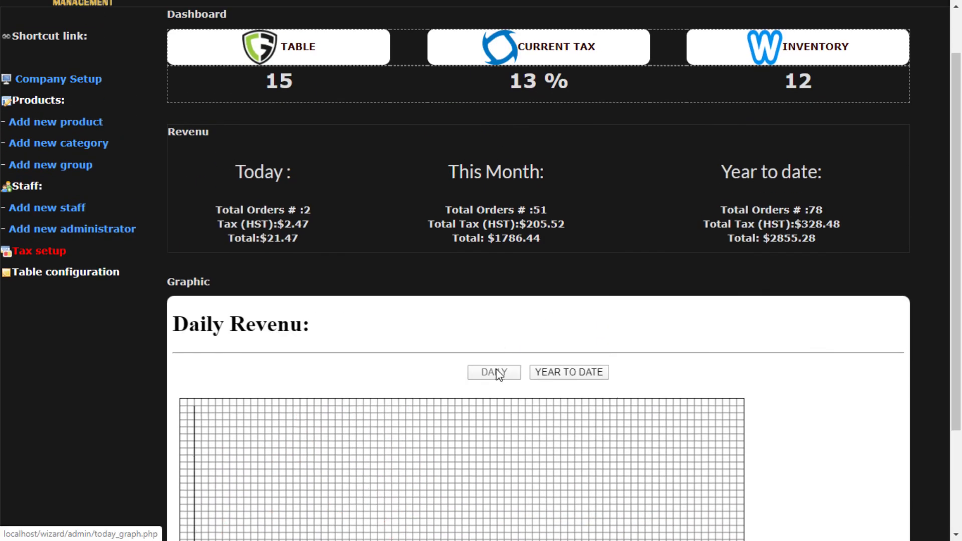
pyautogui.scroll(1, 210, 283)
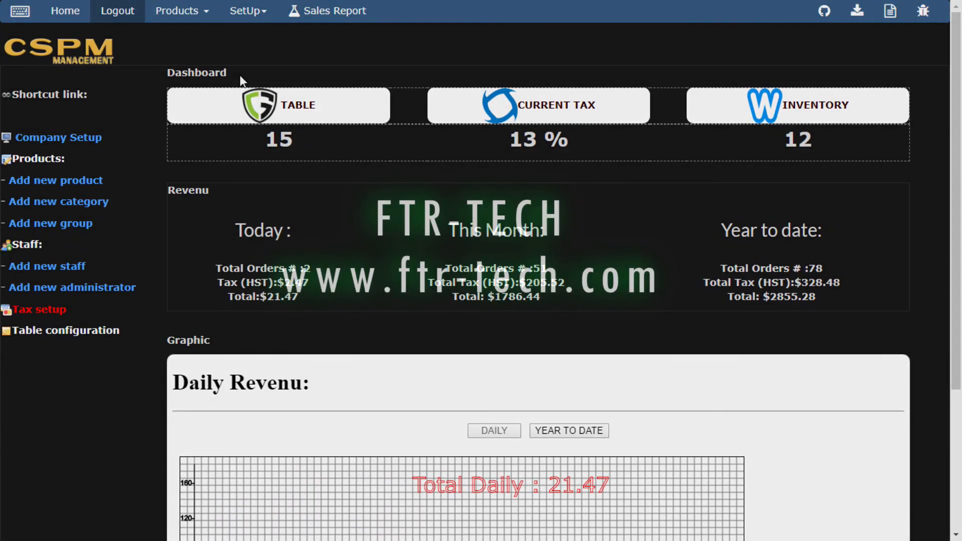